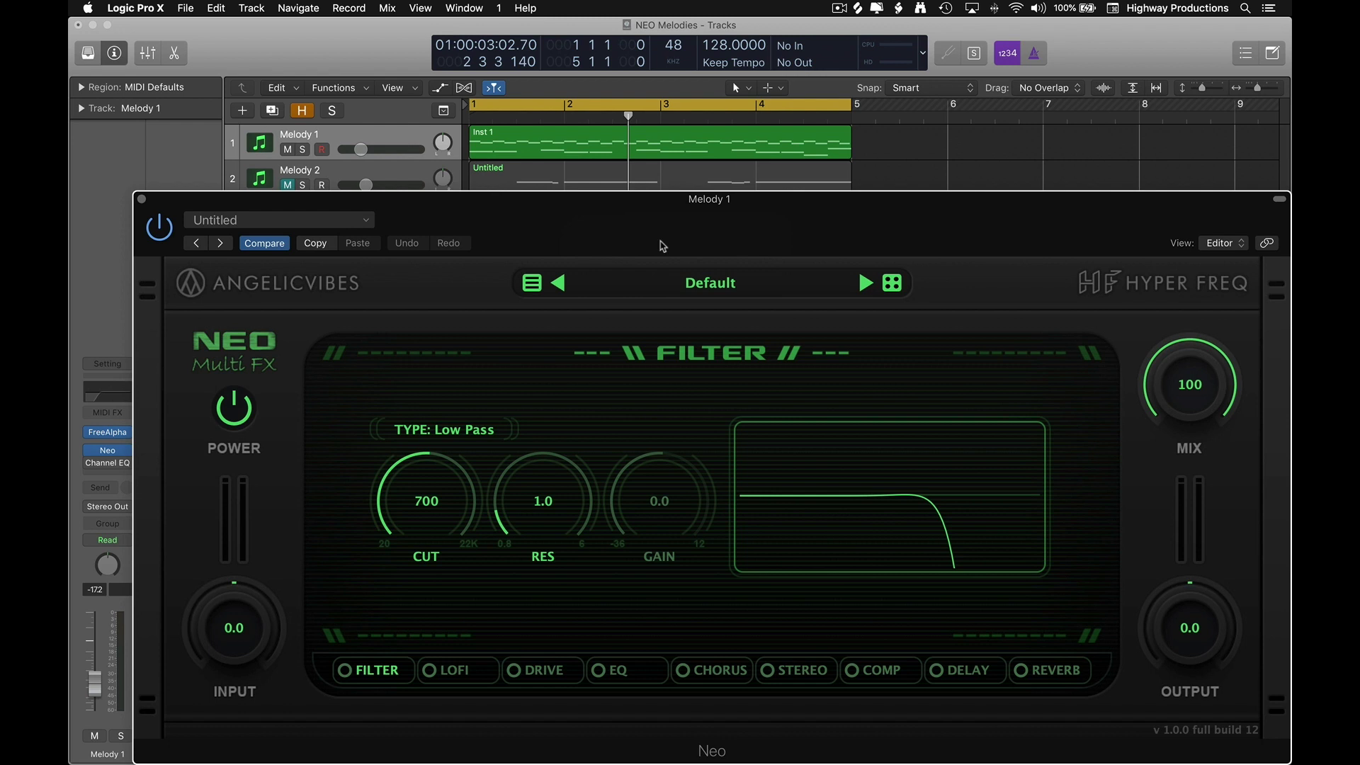
- Play the Melody 1 flute track and open Neo Multi FX's preset category list
key("space")
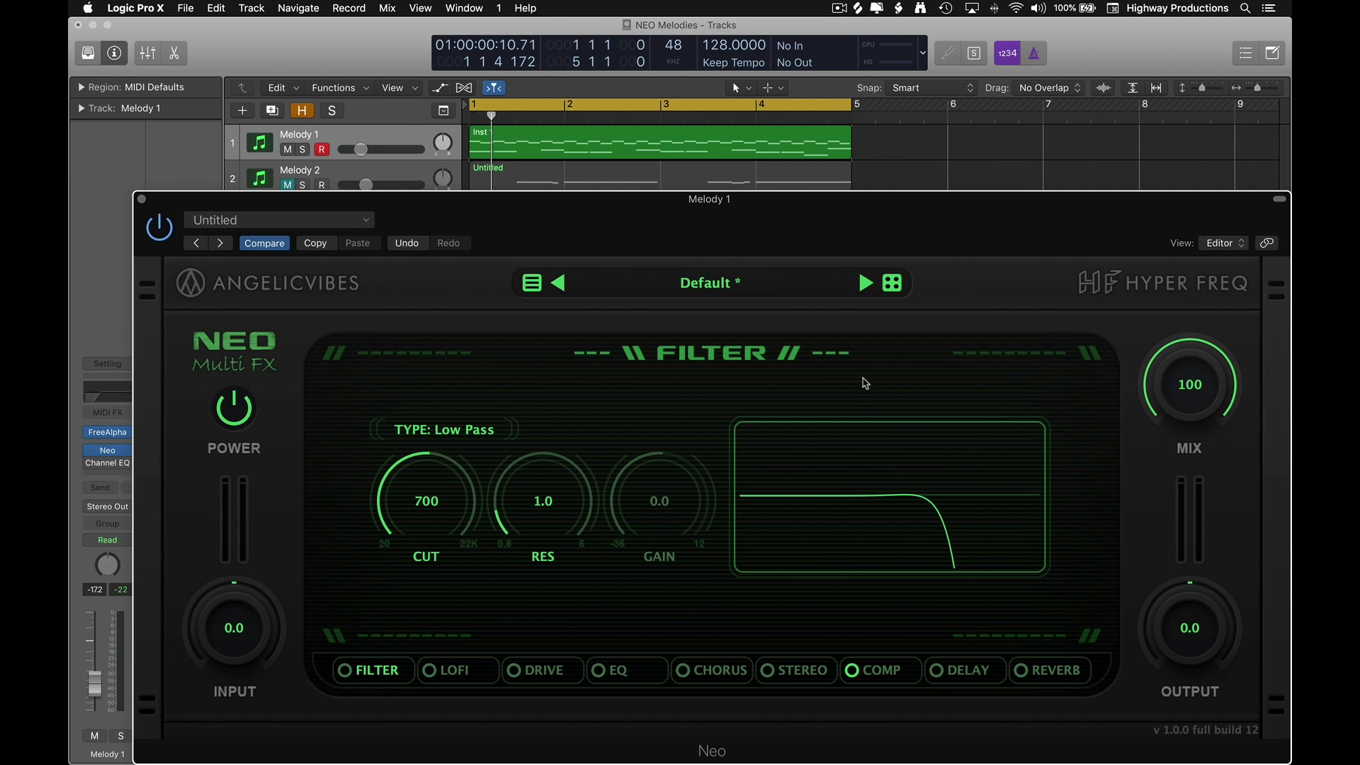
left_click(710, 283)
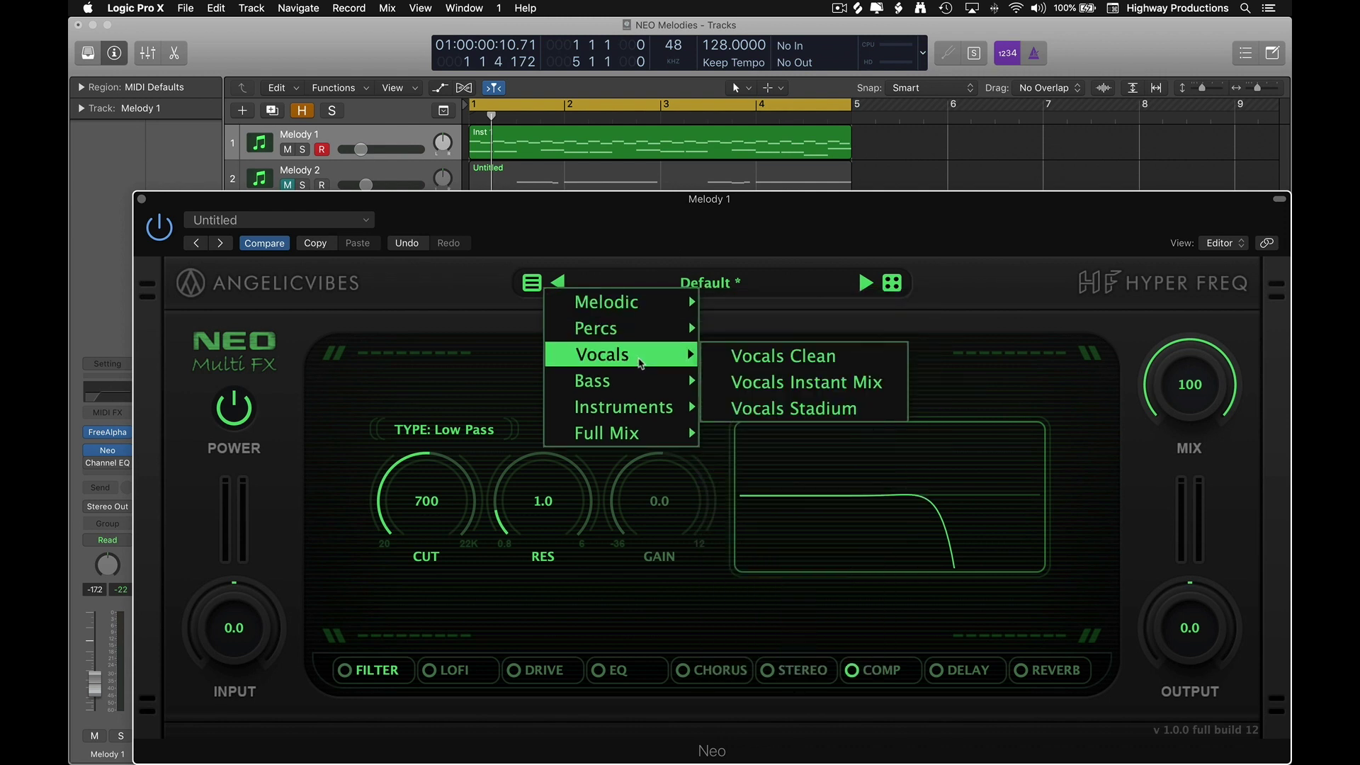
mouse_move(636, 386)
mouse_move(635, 435)
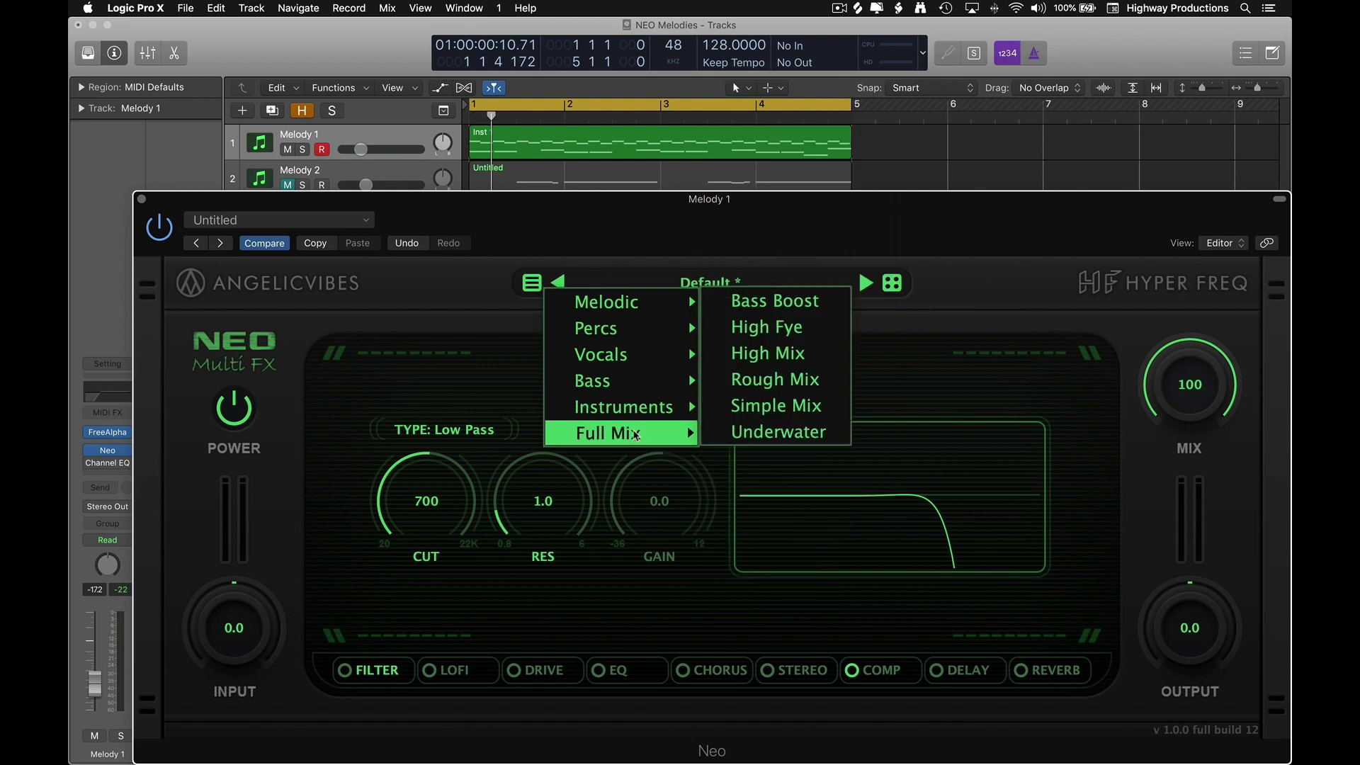
left_click(871, 270)
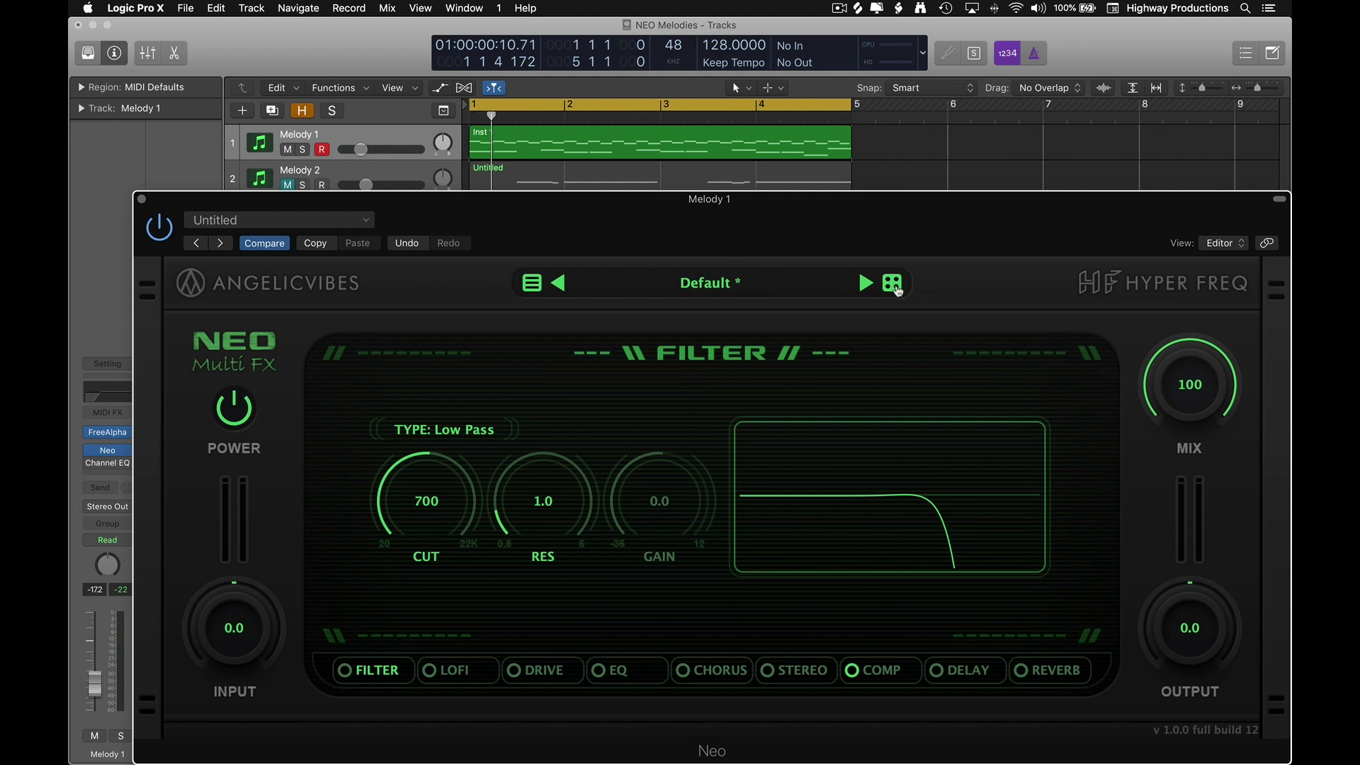
- Randomize Neo four times until the filter lands on High Shelf 4785, gain -4.5, then show Chorus
left_click(892, 284)
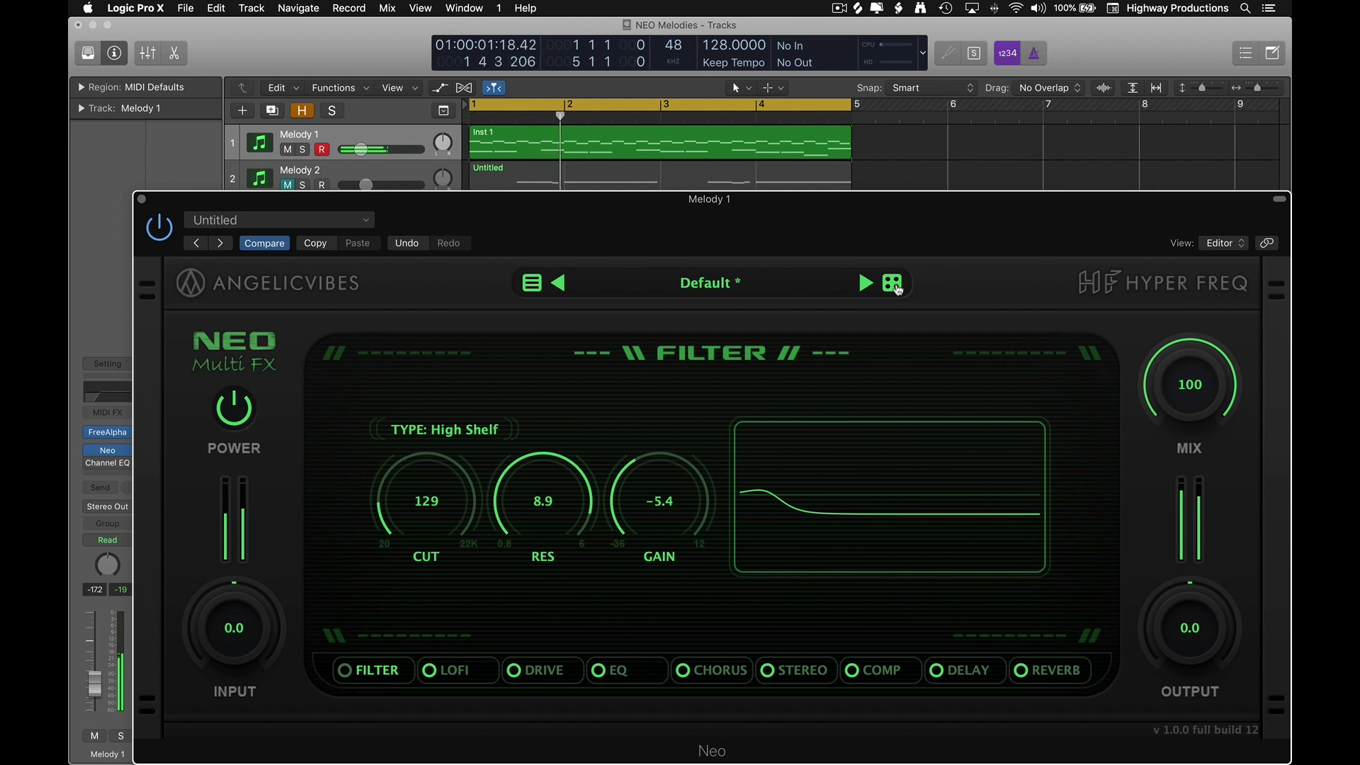
left_click(894, 286)
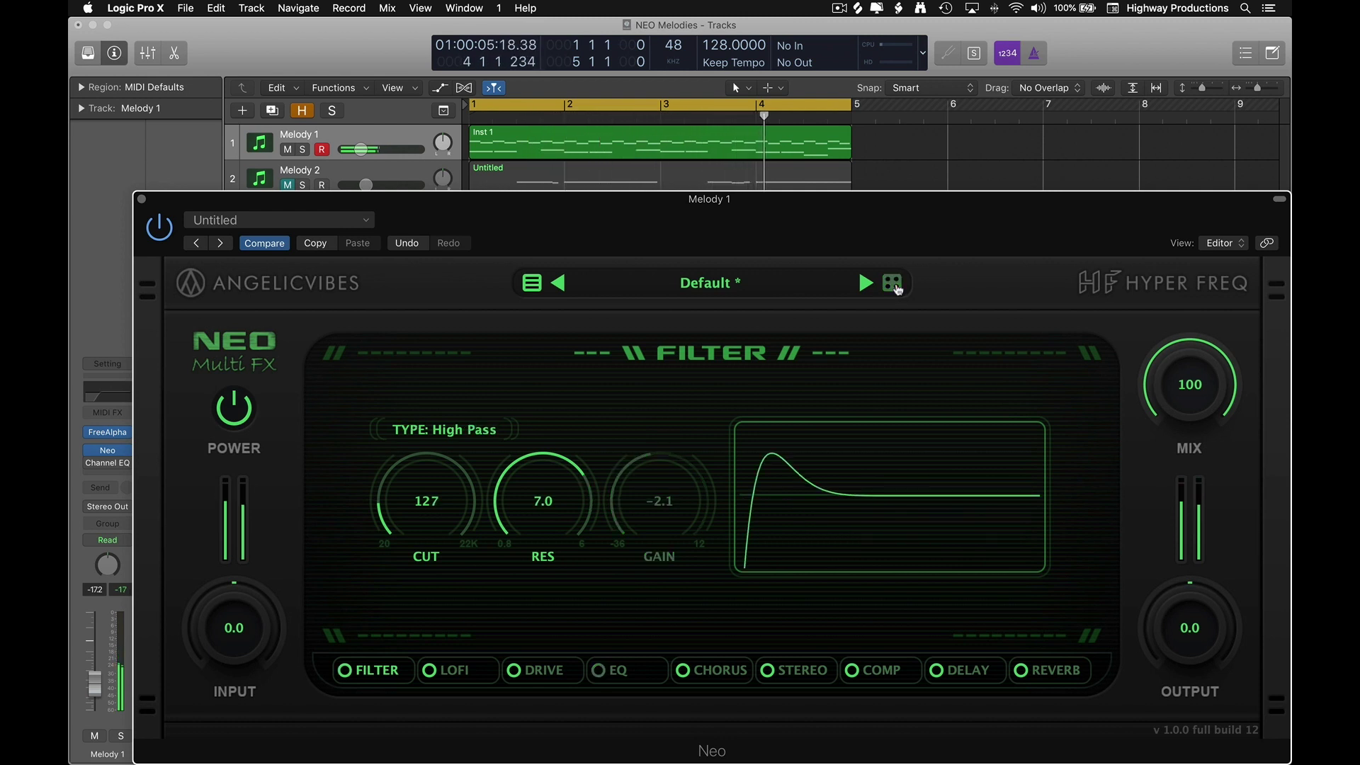
left_click(893, 285)
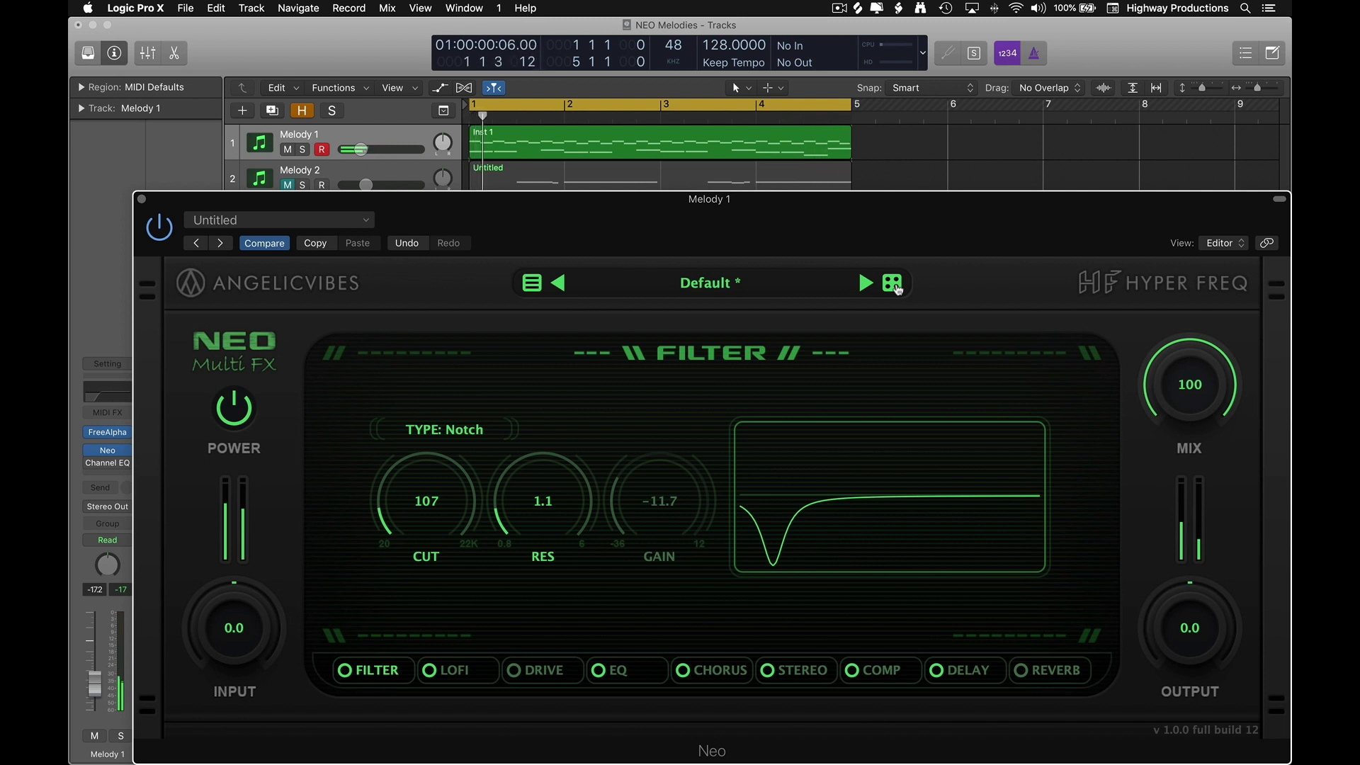
left_click(894, 285)
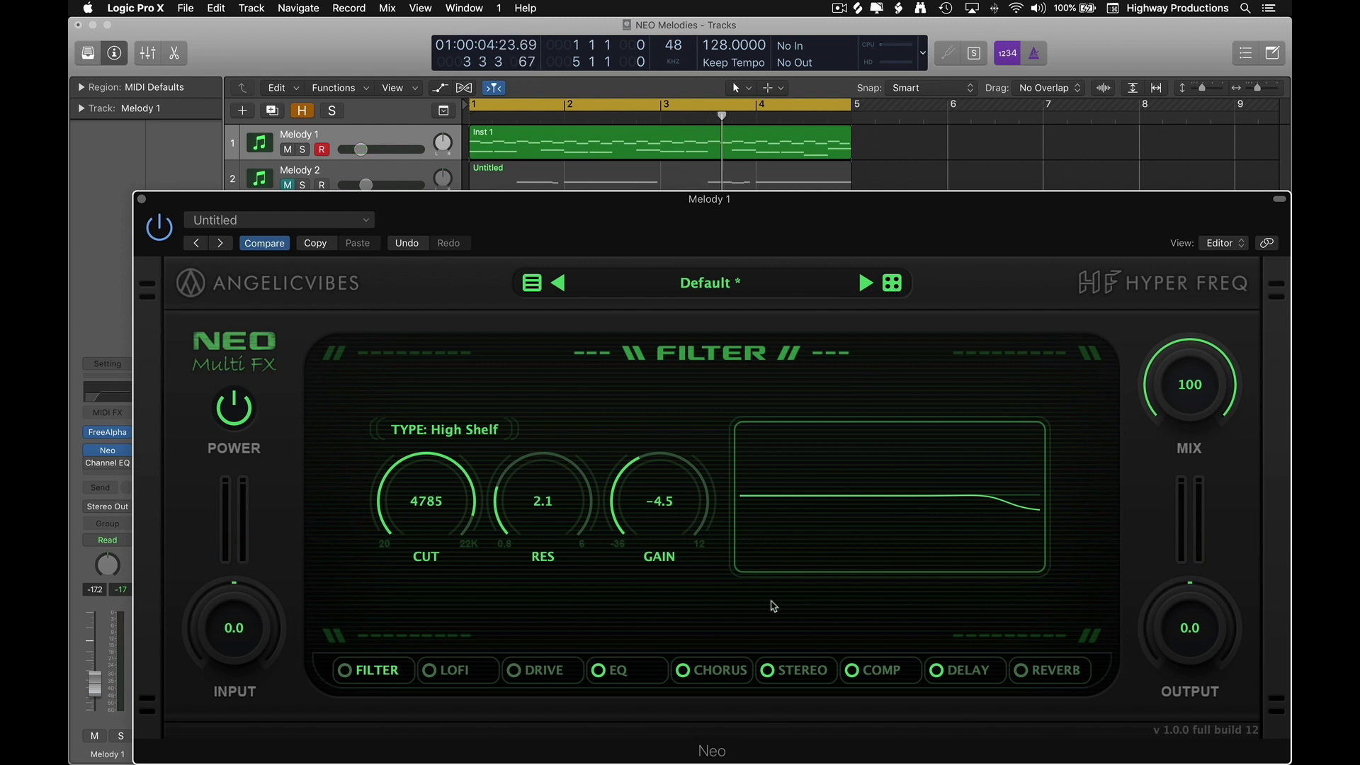
left_click(727, 670)
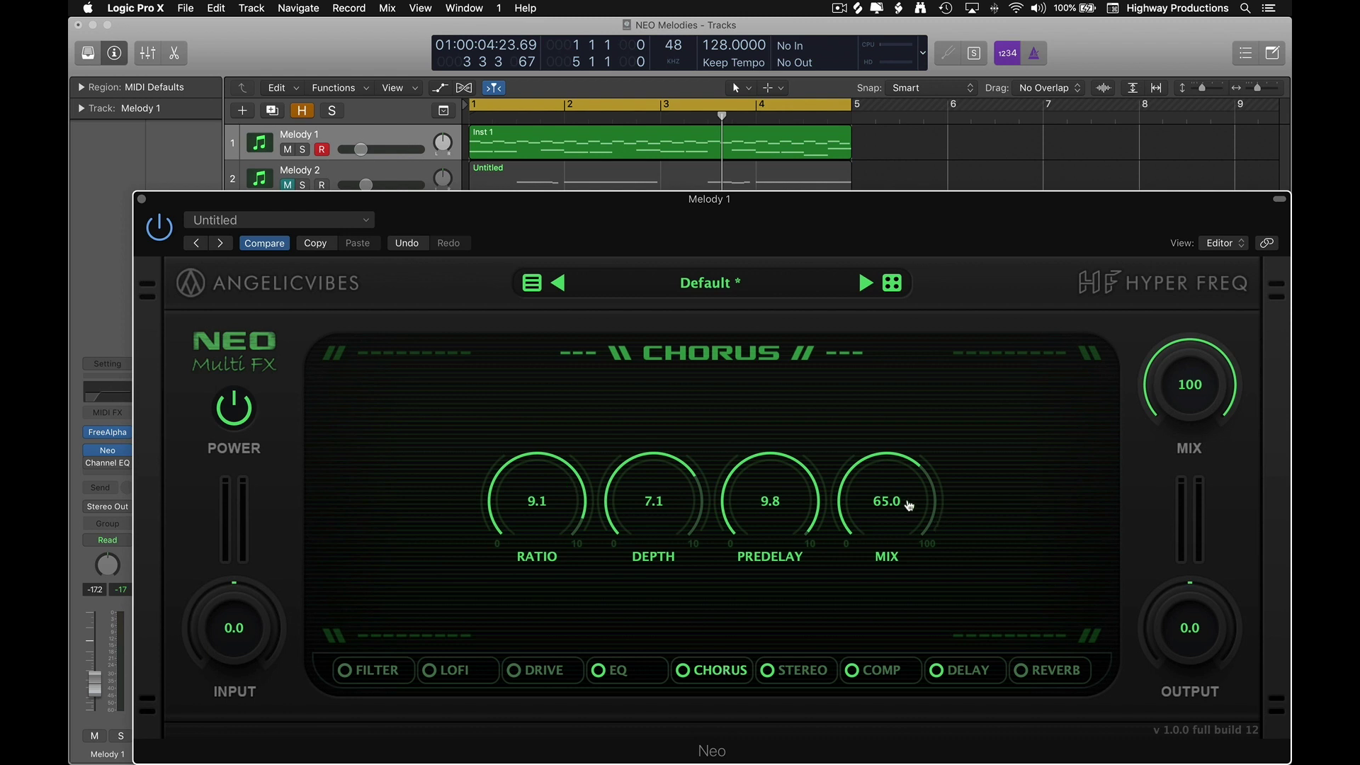
- Restart playback and bring the chorus MIX down from 27 to 25
key("space")
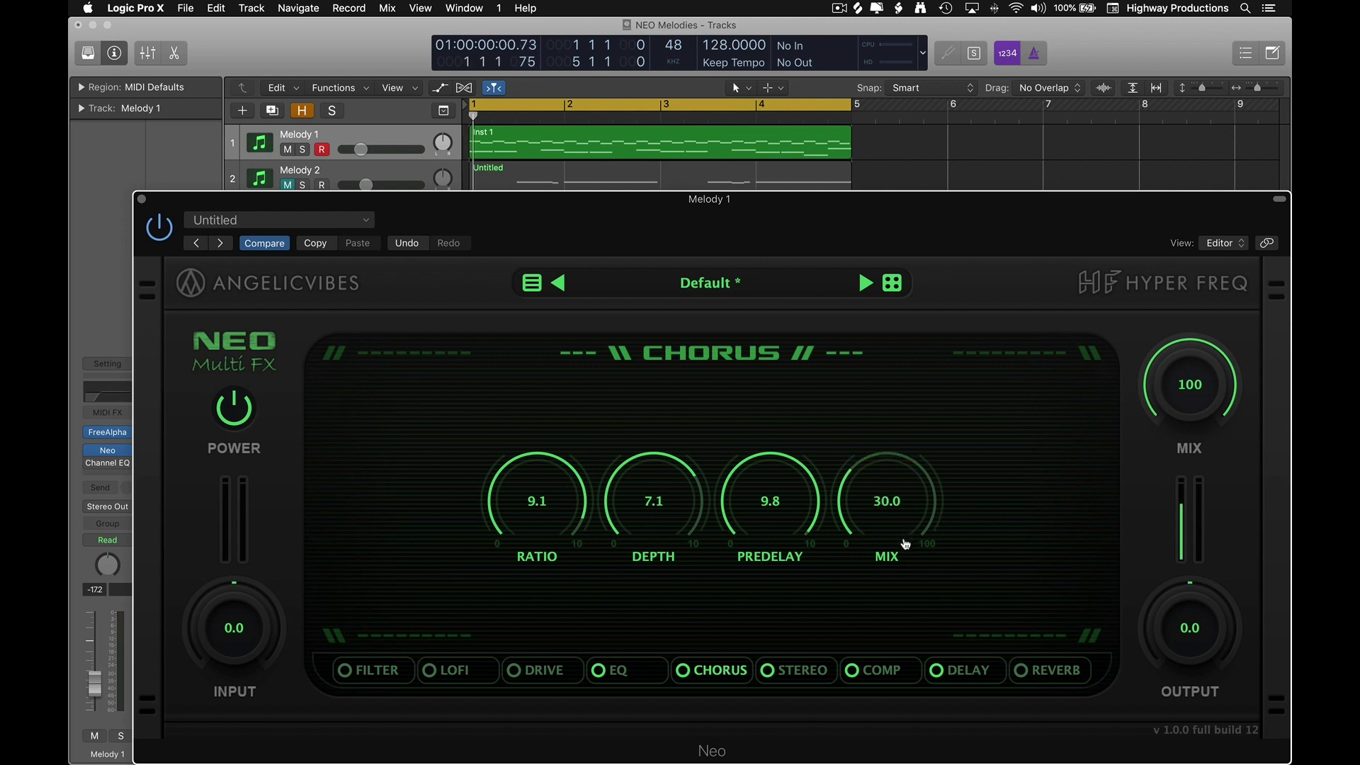
left_click_drag(902, 522, 902, 534)
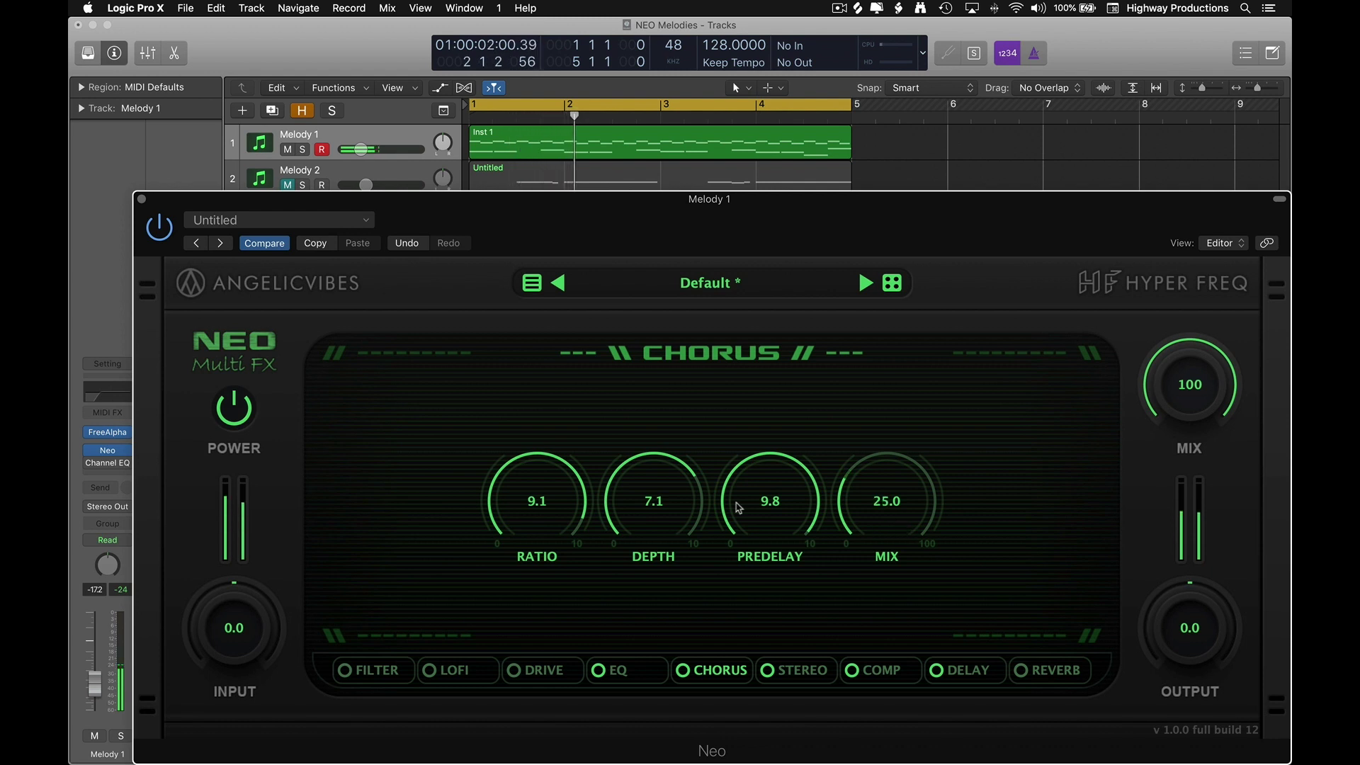
left_click_drag(555, 490, 560, 560)
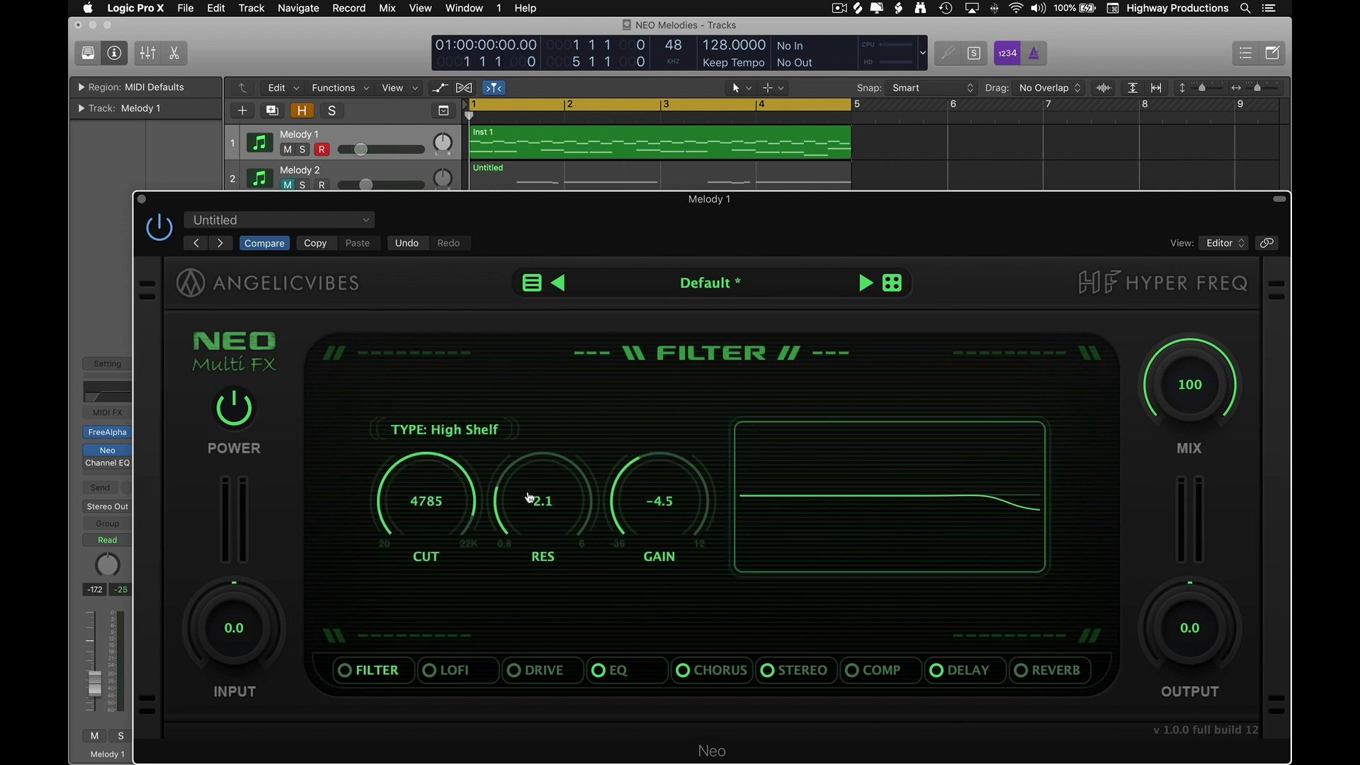
- Switch Neo's filter to High Pass and lower its cutoff from 4785 to 239
left_click(478, 429)
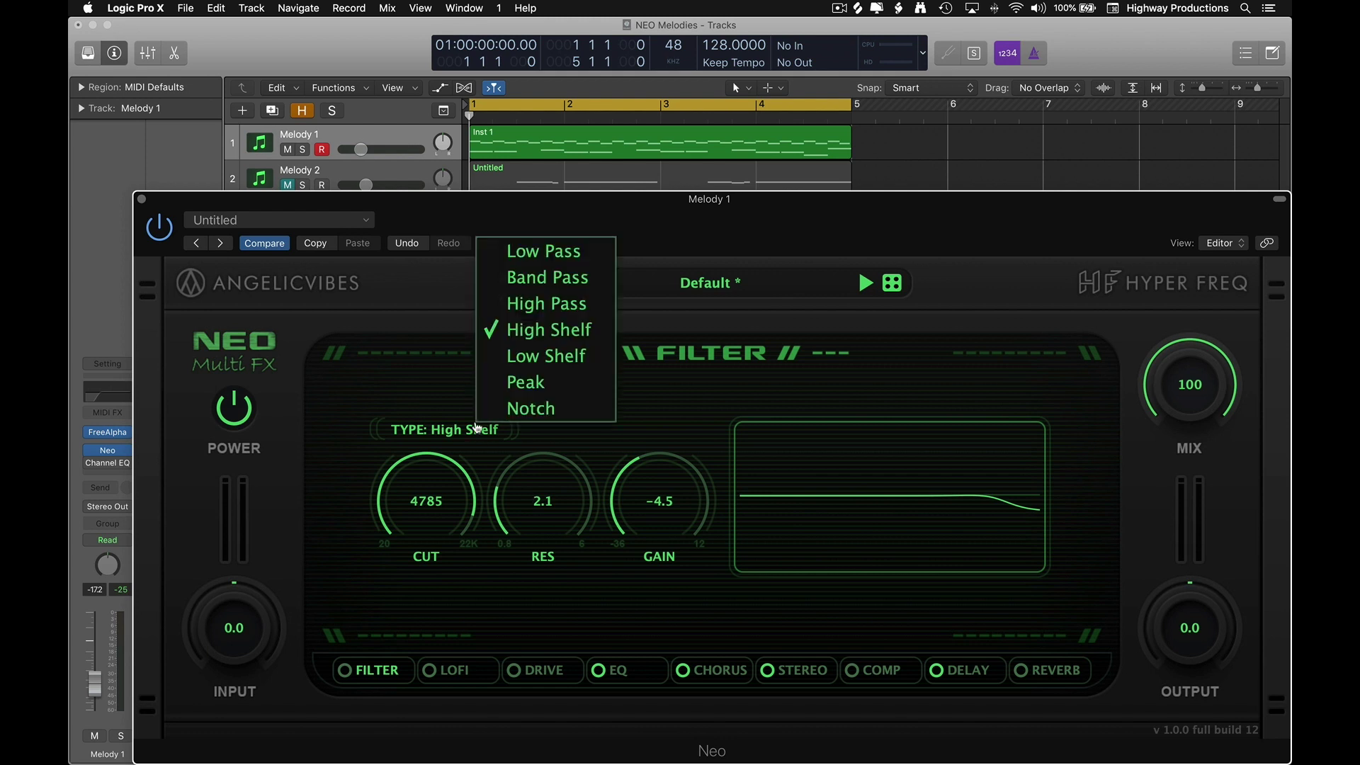
left_click(550, 303)
key("space")
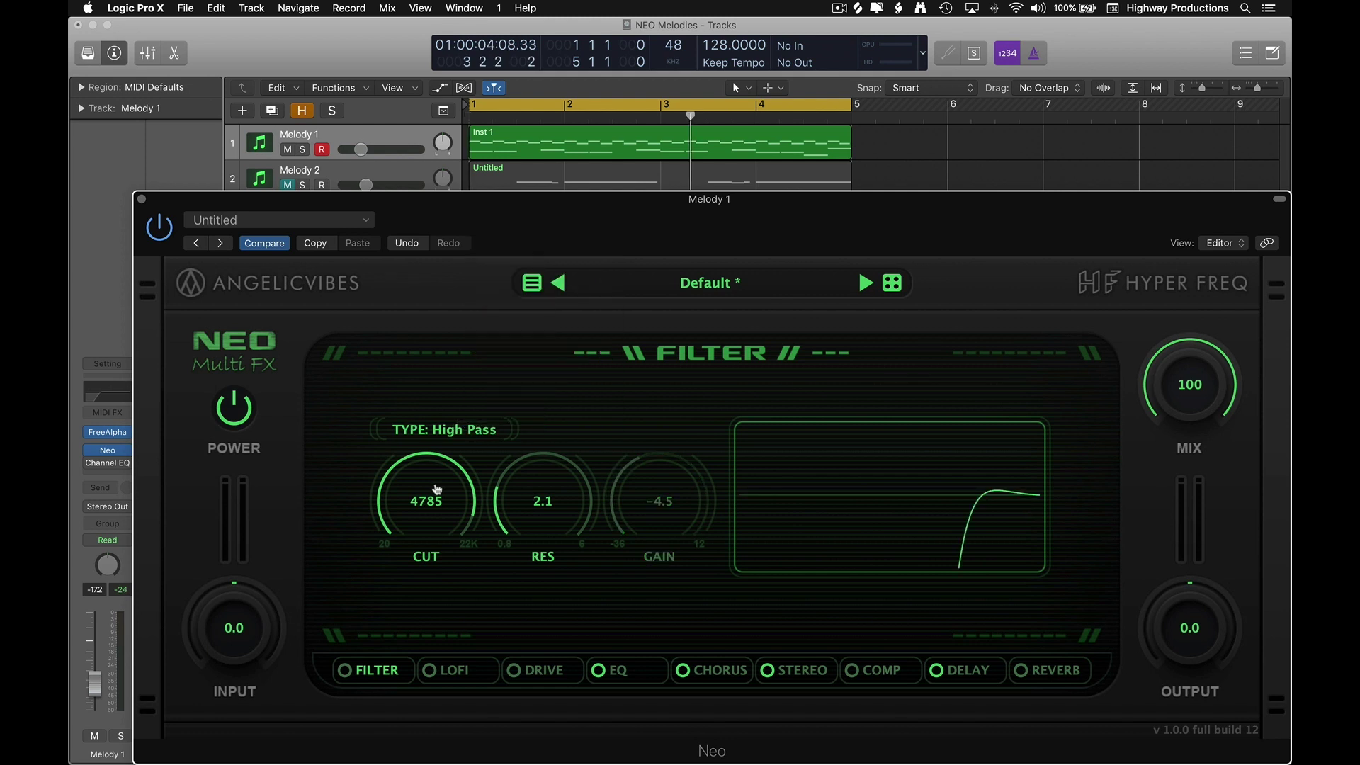
left_click_drag(437, 501, 437, 556)
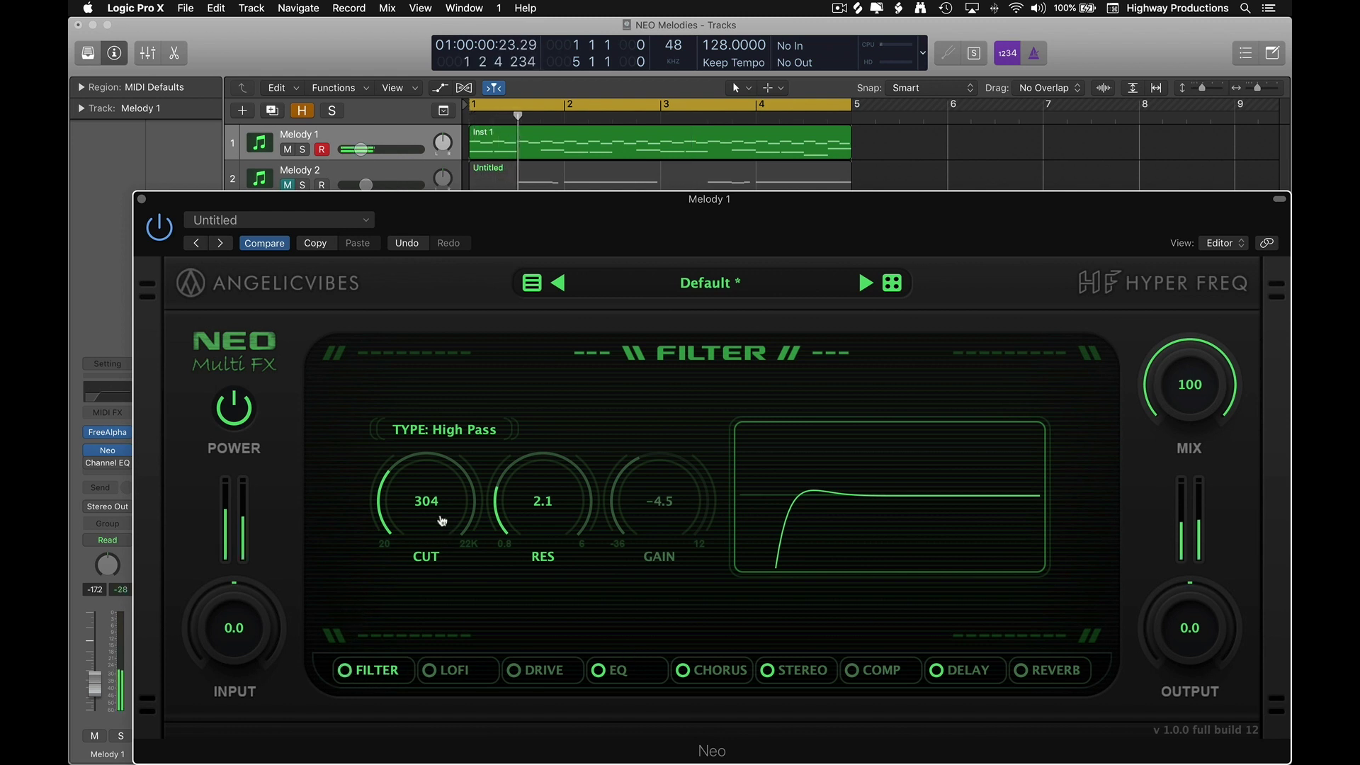
mouse_move(440, 522)
left_mouse_down()
mouse_move(440, 549)
mouse_move(440, 511)
mouse_move(441, 525)
left_mouse_up()
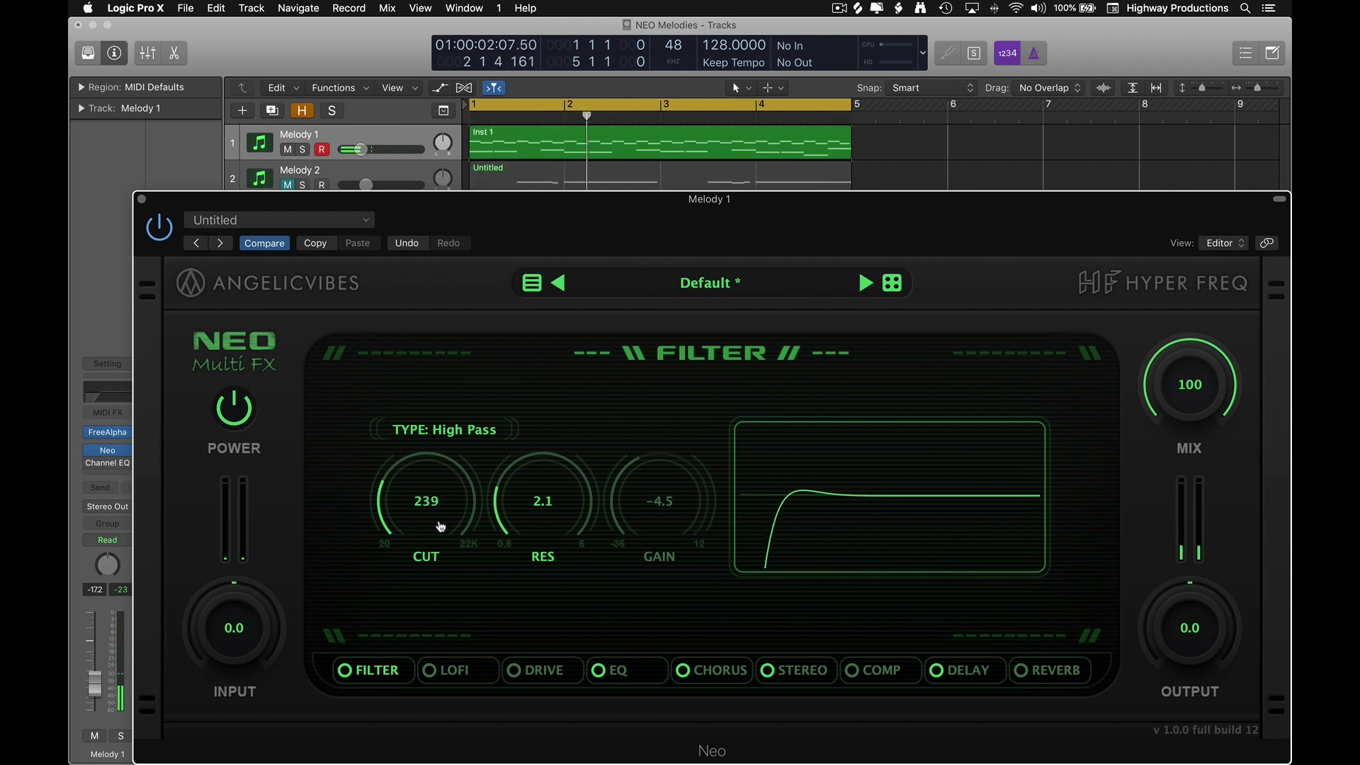
- On the Lofi page, set bit rate to 1.2 and sample rate to 4.6
left_click(460, 681)
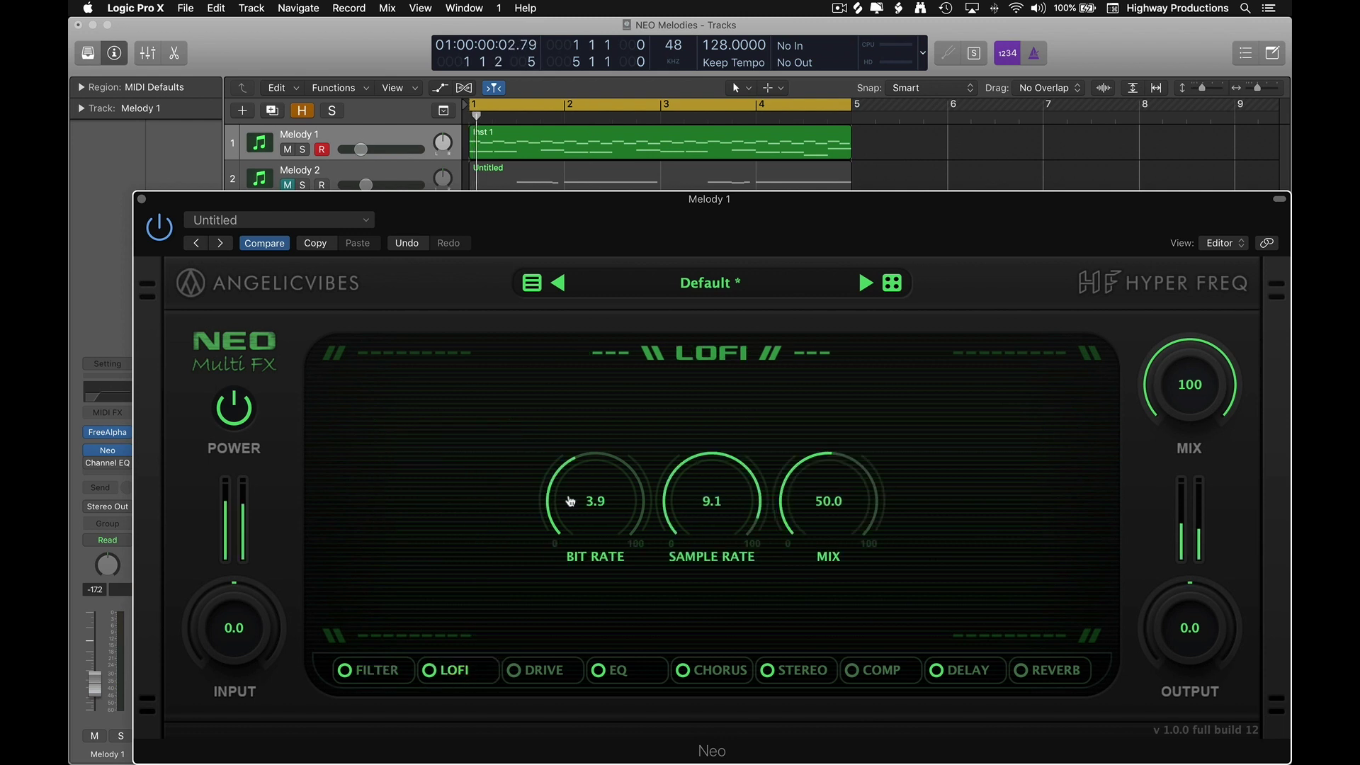
left_click_drag(599, 482, 606, 454)
left_click_drag(722, 516, 723, 561)
left_click_drag(813, 522, 815, 460)
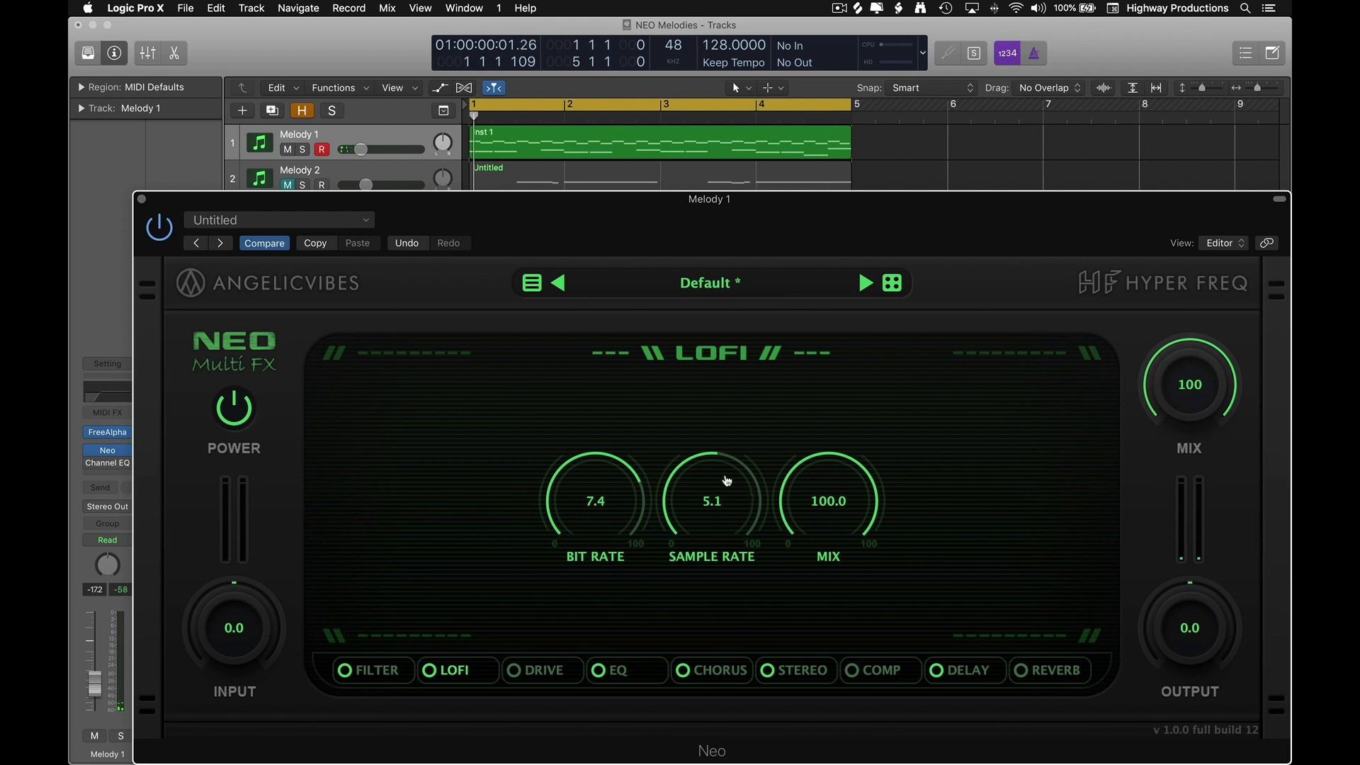
mouse_move(726, 481)
left_mouse_down()
mouse_move(710, 493)
mouse_move(713, 517)
mouse_move(713, 501)
left_mouse_up()
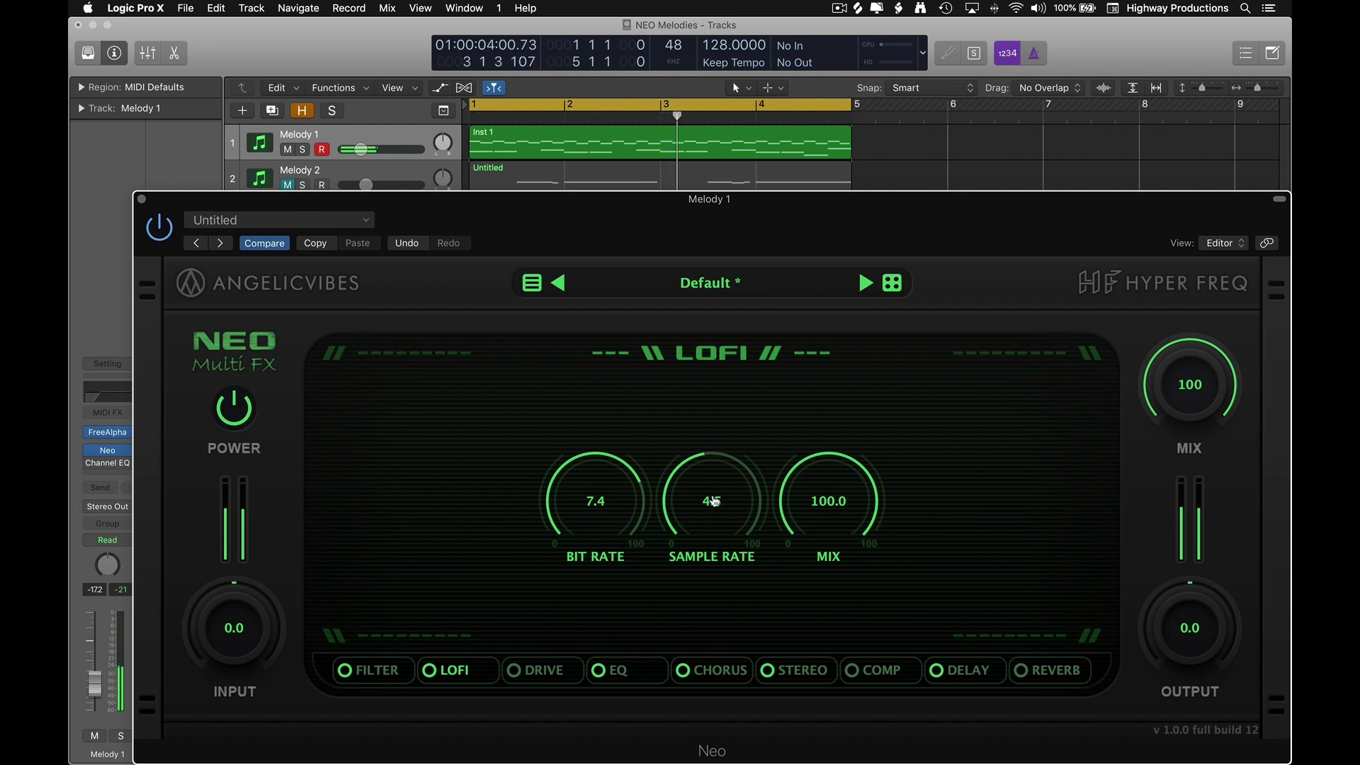
left_click_drag(610, 497, 690, 531)
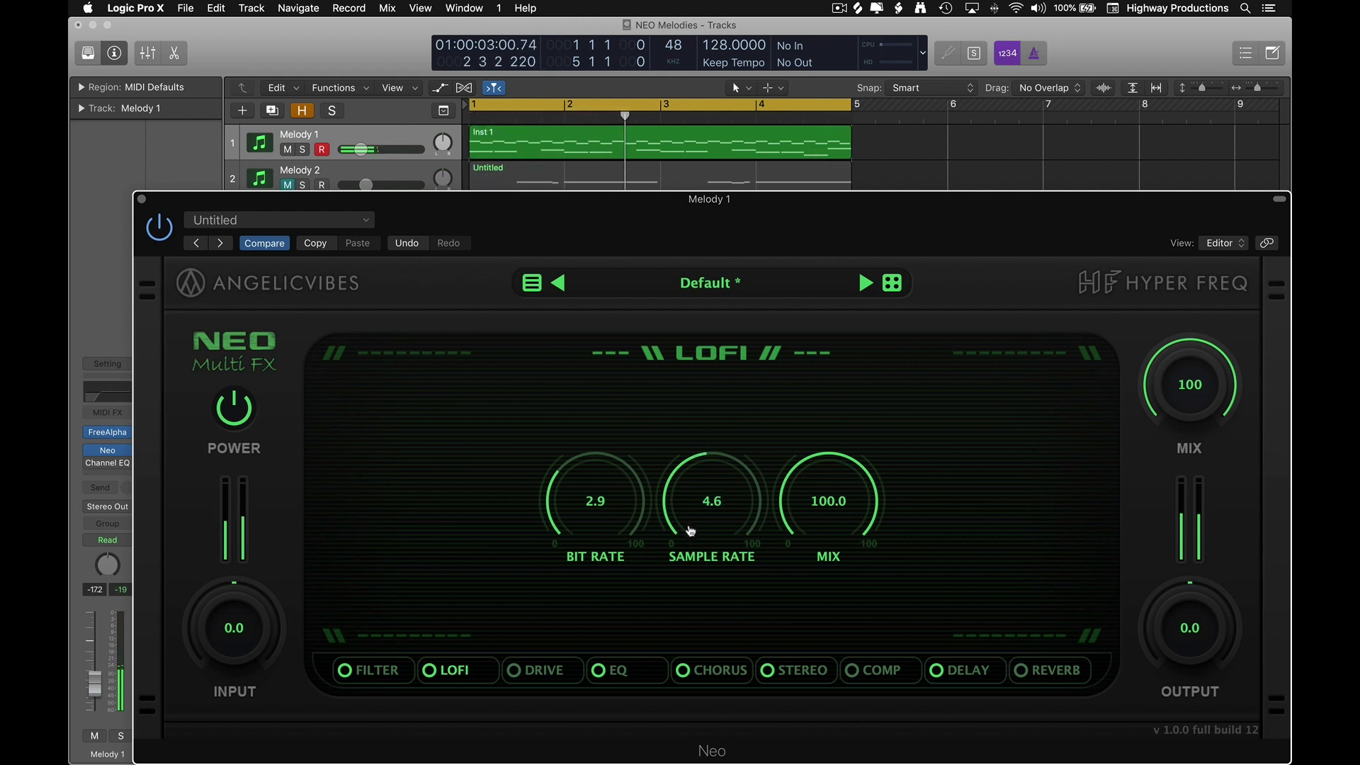
- Audition the Lofi mix at different levels and settle it at 25
left_click_drag(810, 520, 795, 476)
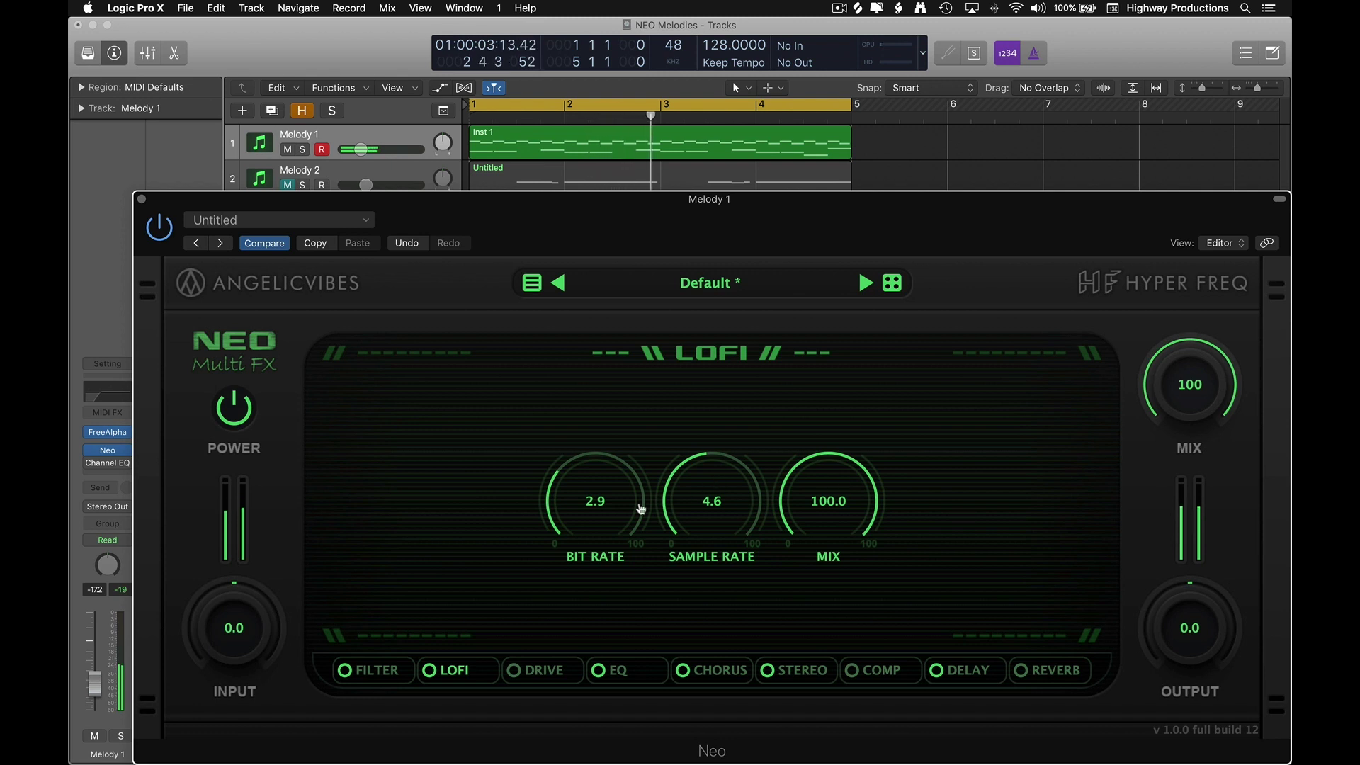
mouse_move(642, 506)
left_mouse_down()
mouse_move(640, 476)
mouse_move(639, 546)
mouse_move(616, 585)
mouse_move(621, 492)
left_mouse_up()
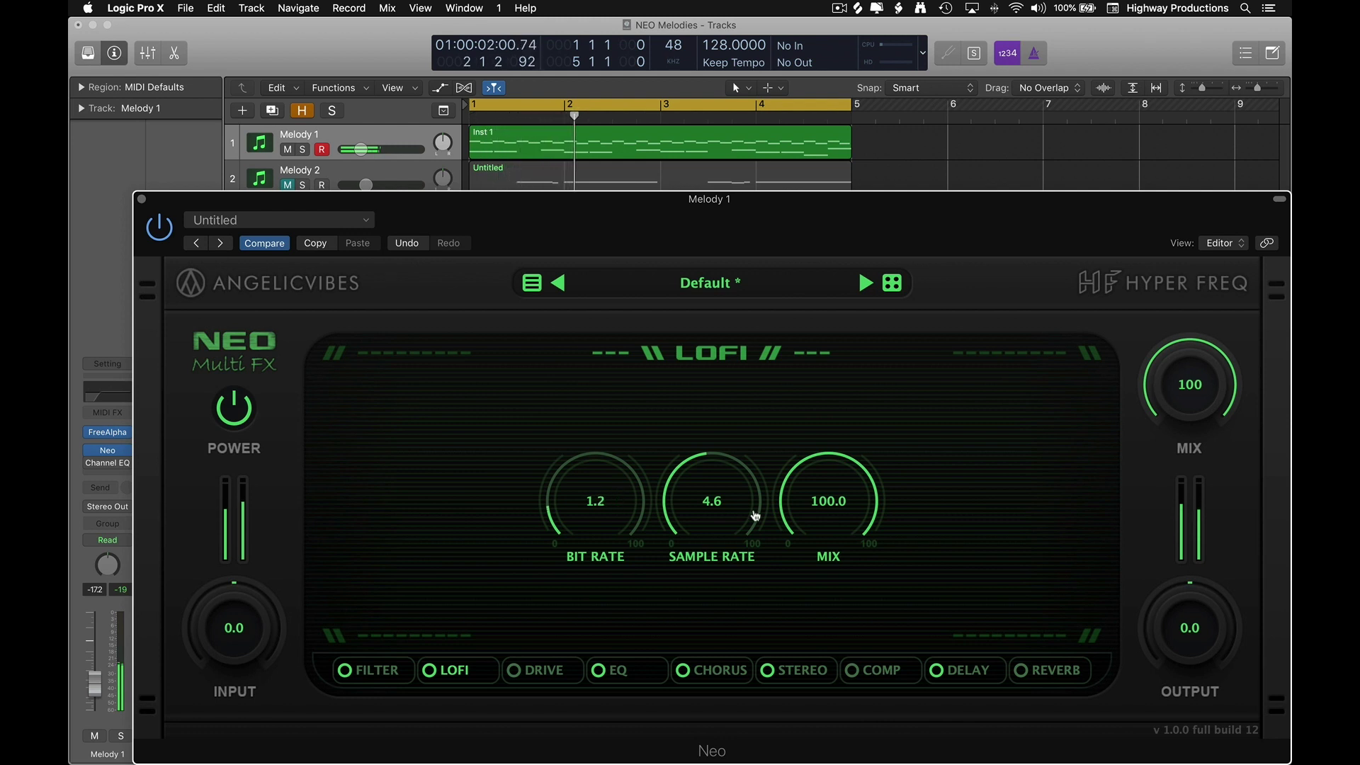
left_click_drag(835, 515, 795, 598)
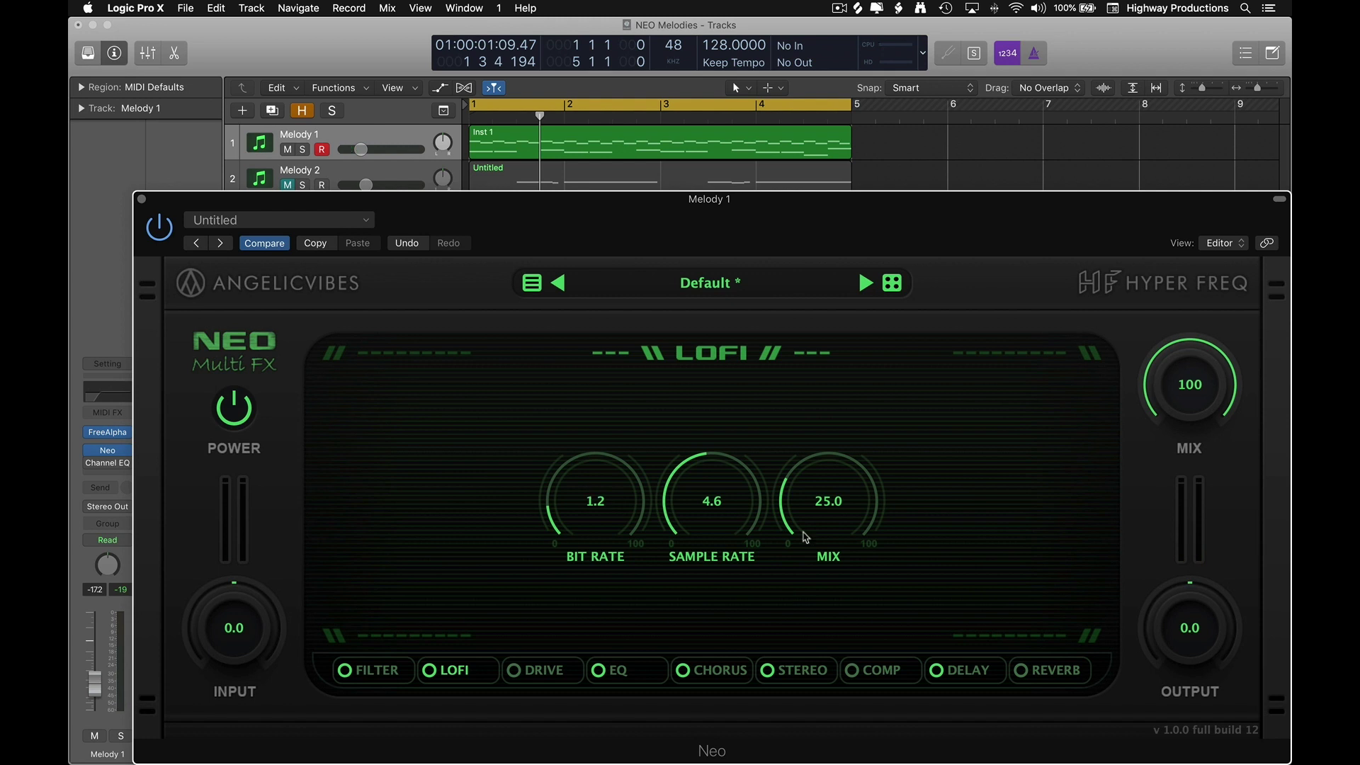
- On the Drive page, choose Overdrive and, while playing, raise gain to 10.0 and the tone
left_click(554, 672)
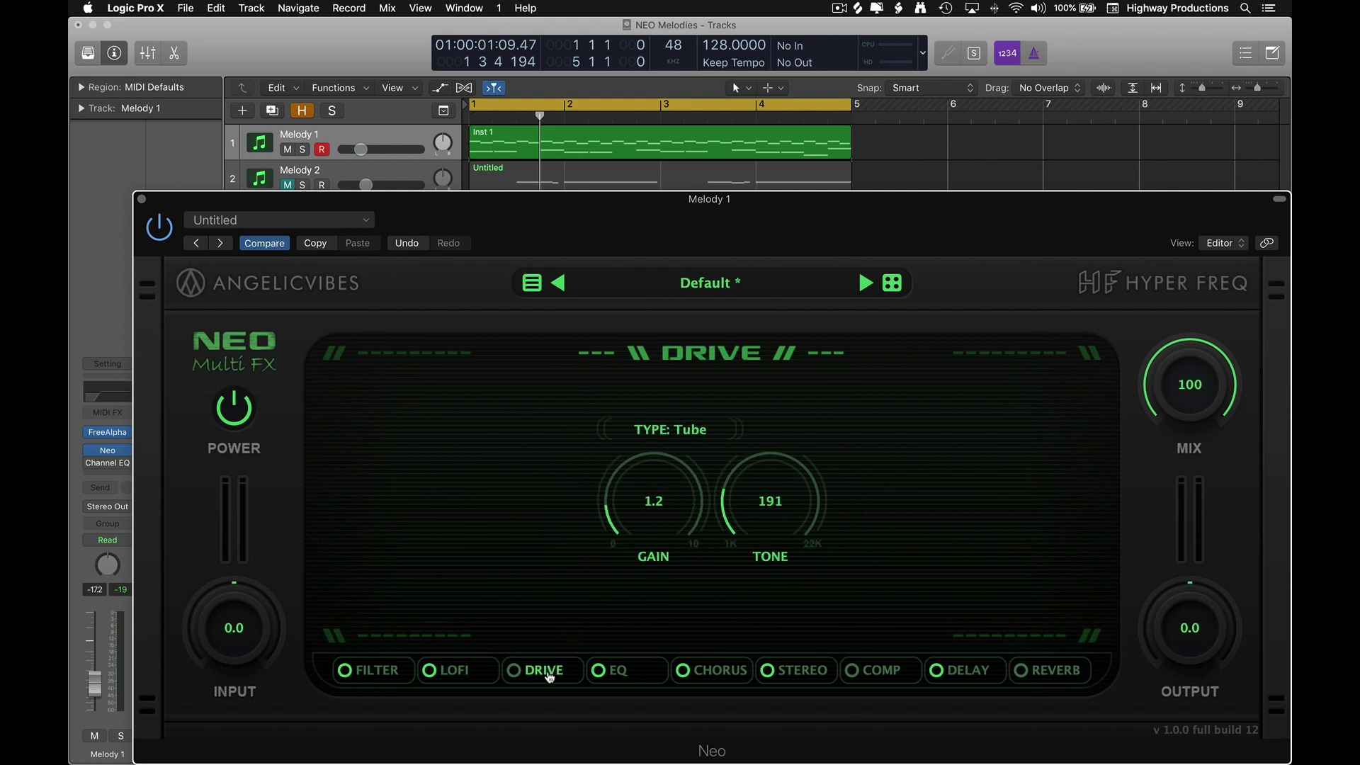
left_click(816, 434)
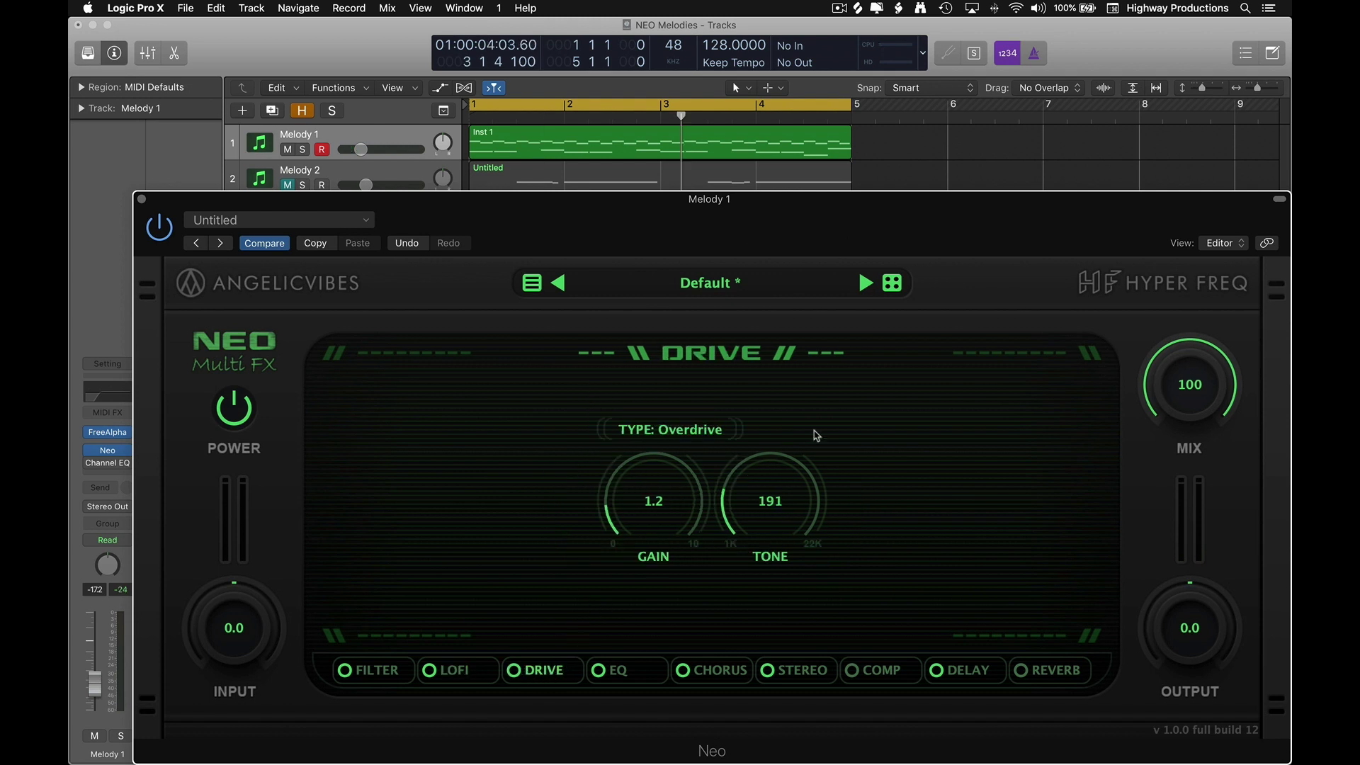
left_click(710, 438)
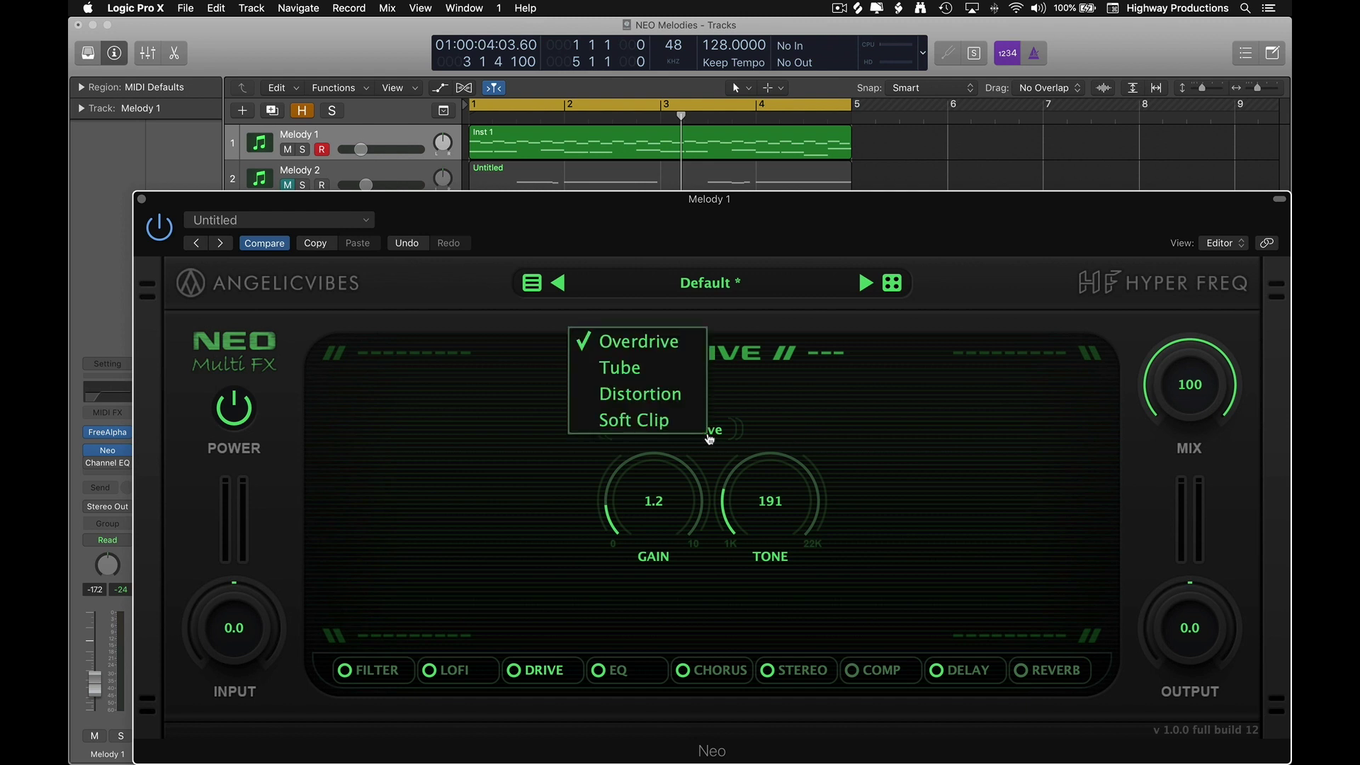
left_click(670, 340)
key("space")
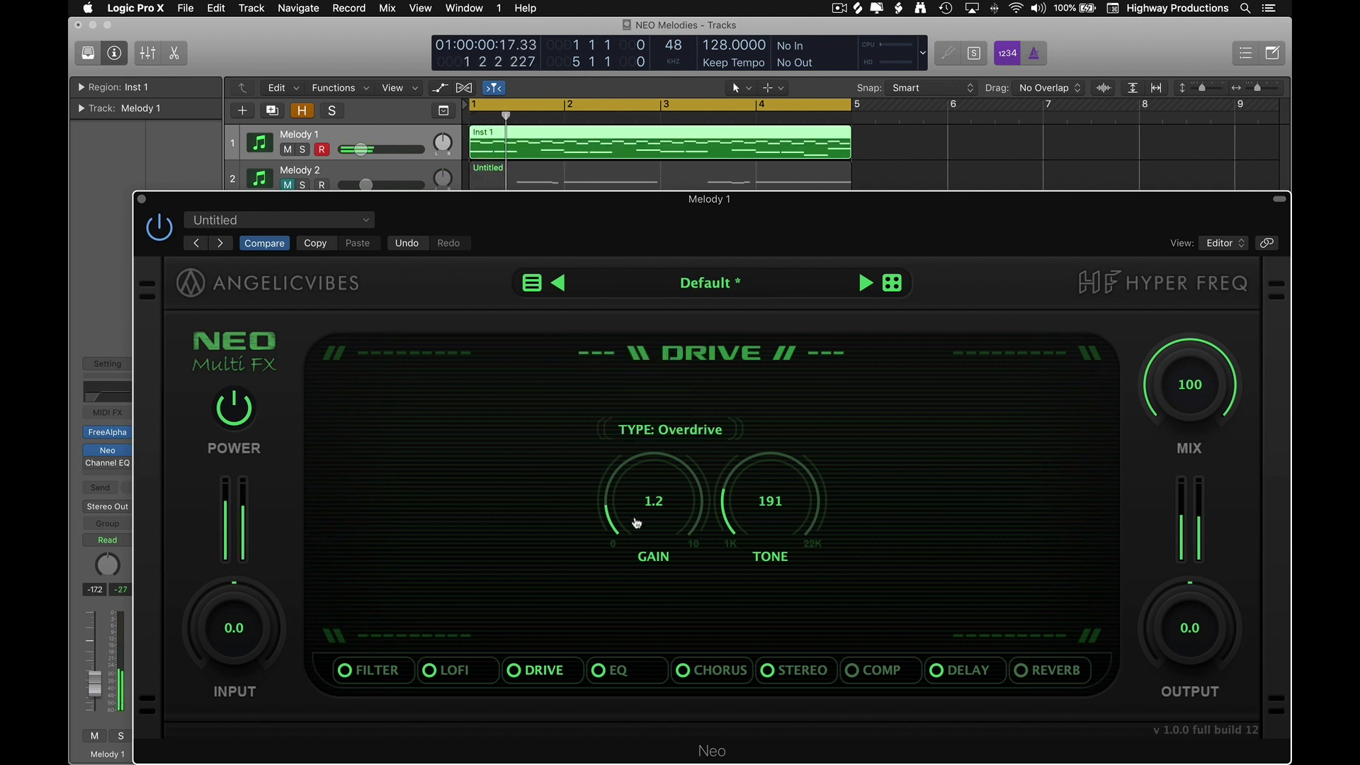
left_click_drag(631, 485, 646, 395)
left_click_drag(760, 527, 755, 495)
- Audition the Tube and Distortion drive types while sweeping the tone
left_click(670, 429)
left_click(608, 361)
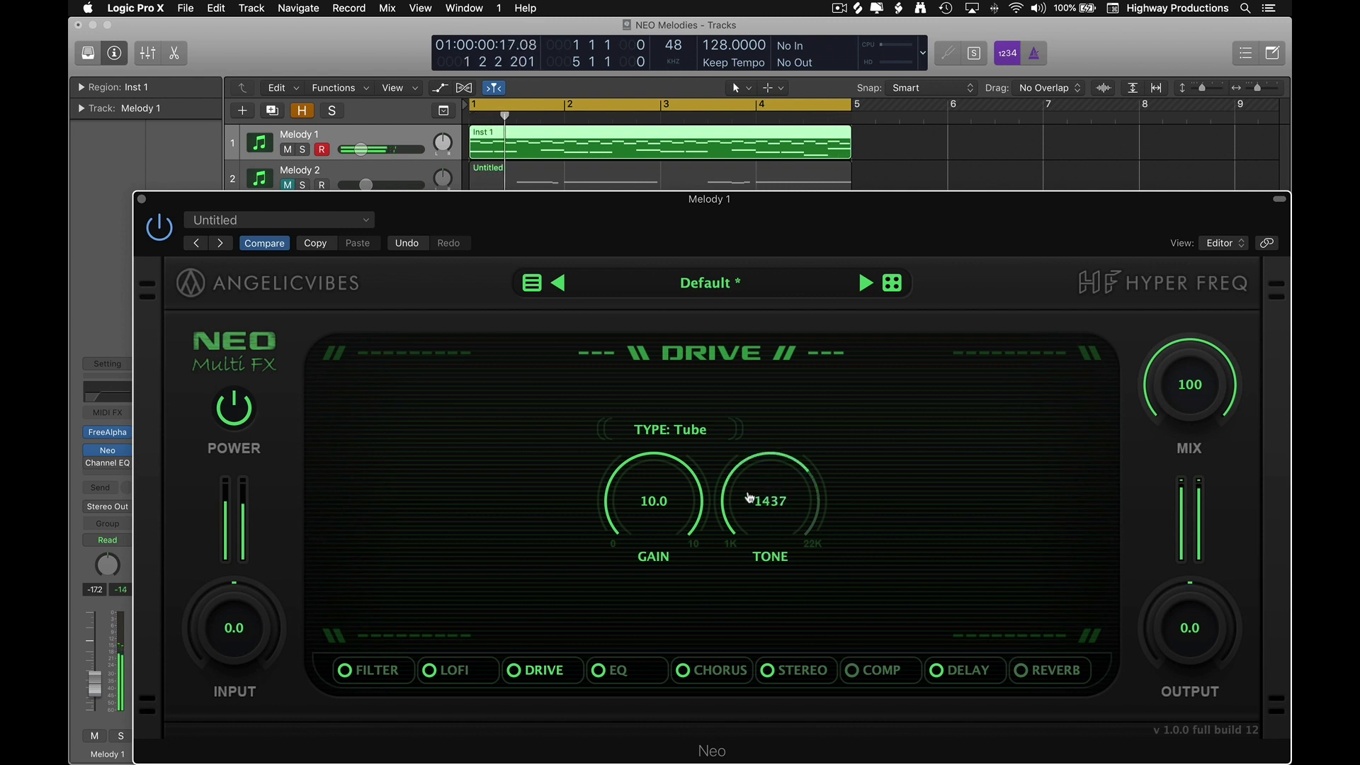
left_click(670, 429)
left_click(608, 385)
mouse_move(769, 482)
left_mouse_down()
mouse_move(772, 528)
mouse_move(779, 456)
left_mouse_up()
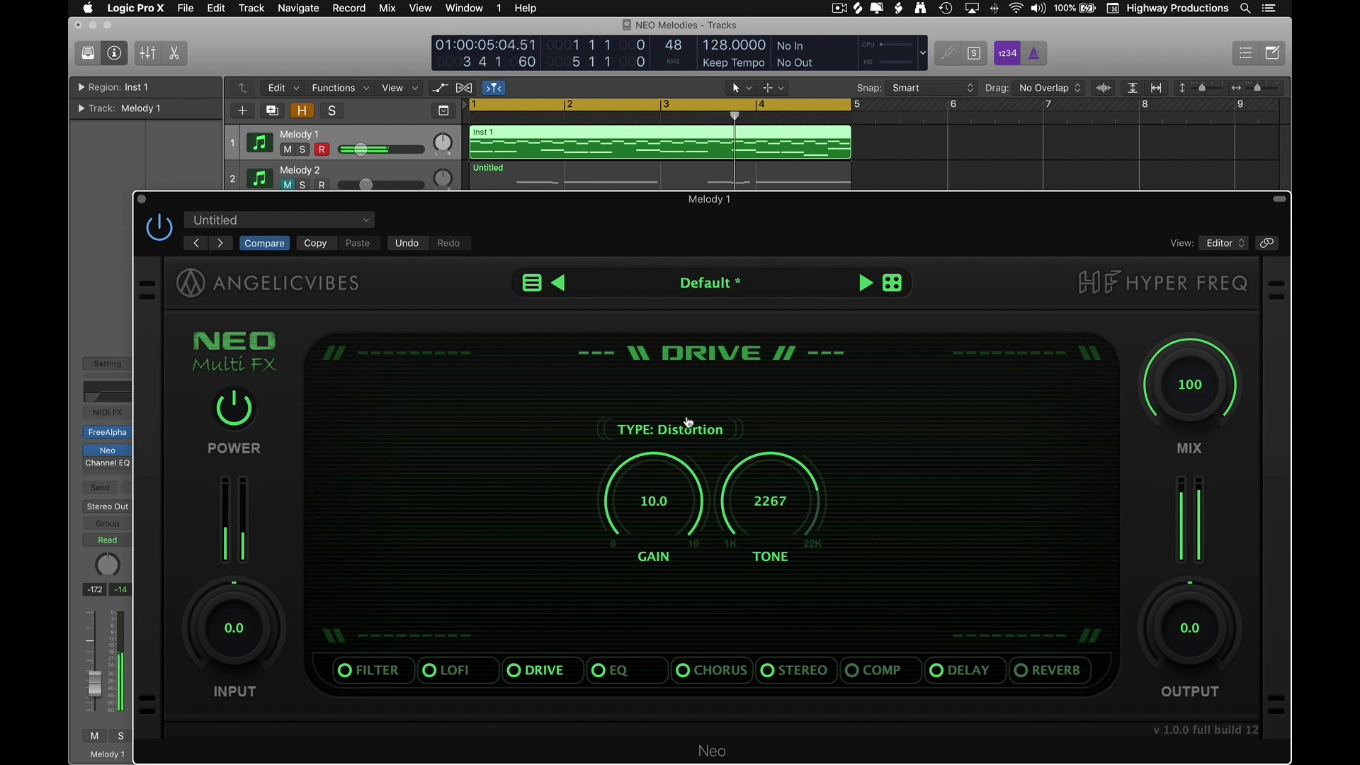
left_click(656, 425)
key("Escape")
scroll(656, 420, "down", 1)
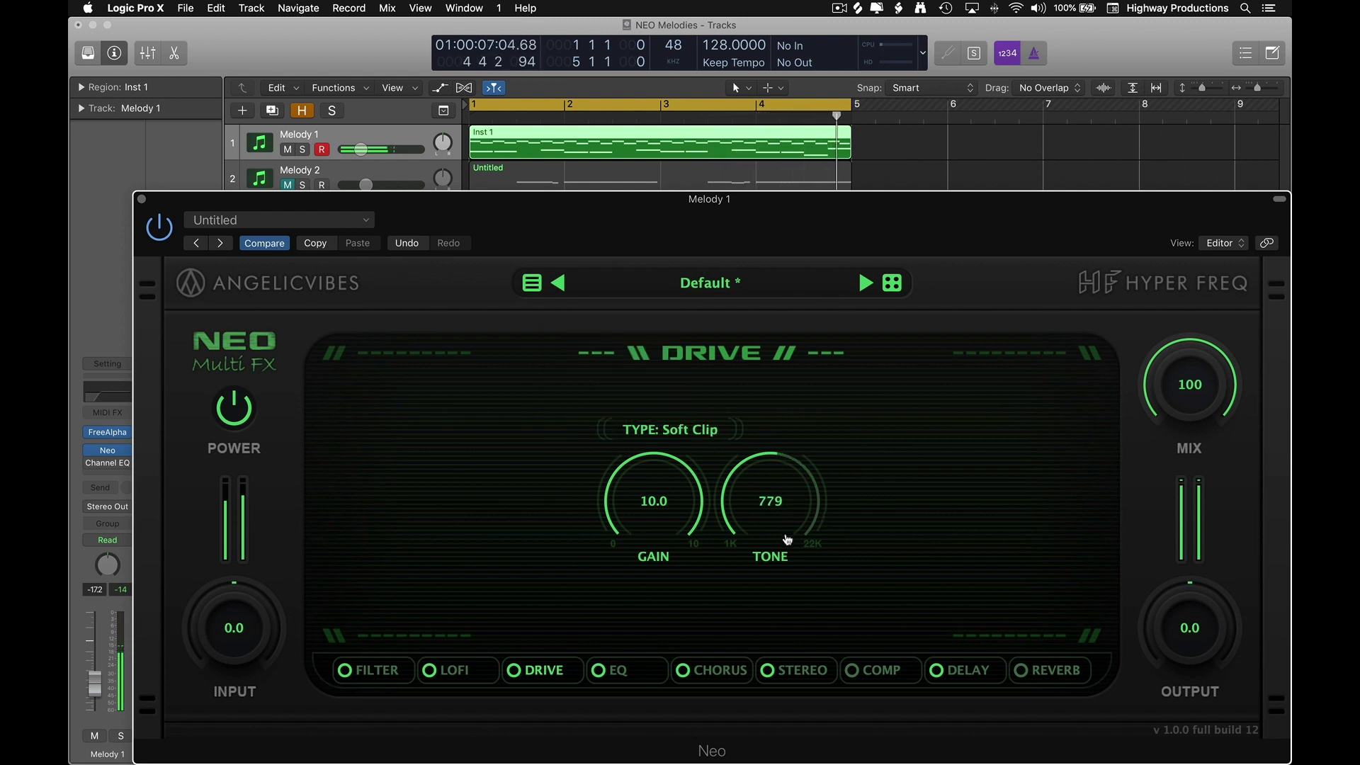
left_click_drag(787, 540, 785, 504)
- Return to Overdrive with tone 894 and gain 4.4, then stop playback
left_click(670, 429)
left_click(638, 349)
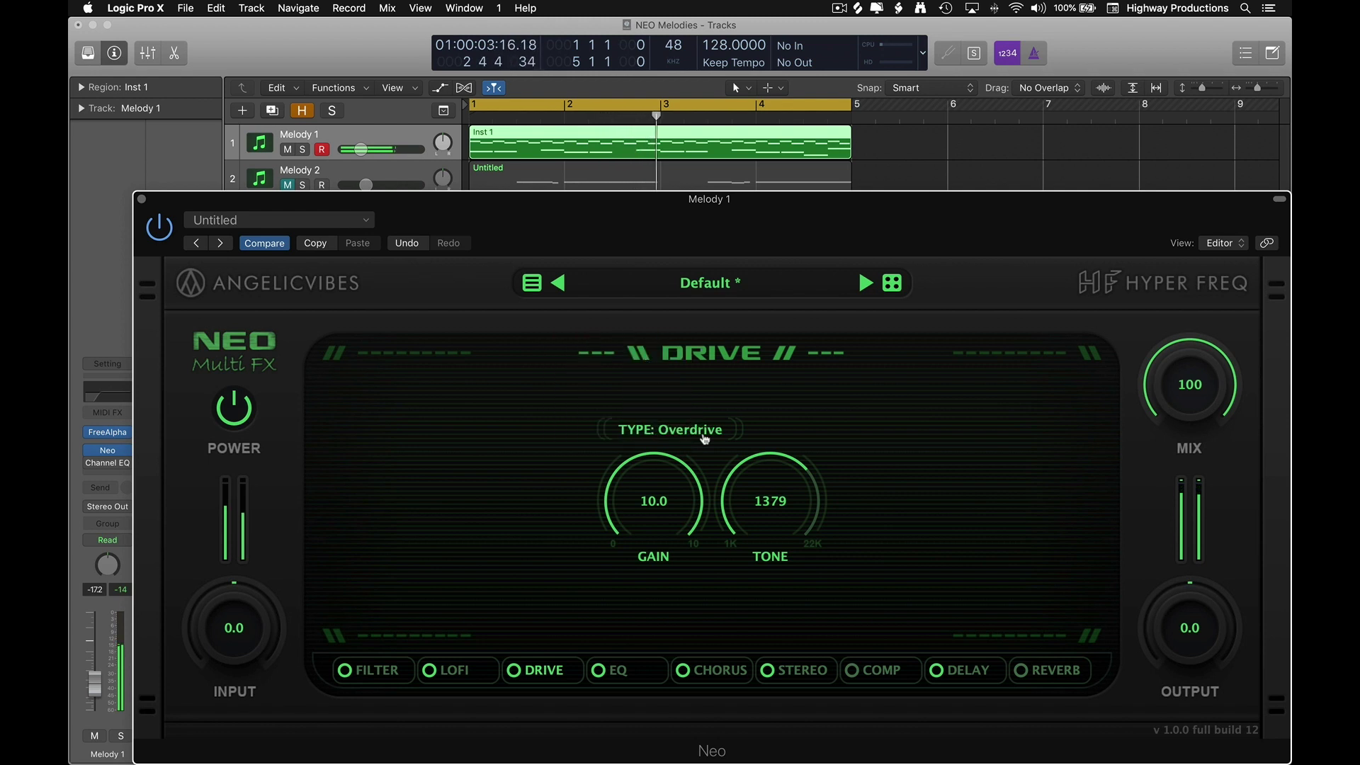
mouse_move(759, 516)
left_mouse_down()
mouse_move(764, 533)
mouse_move(759, 514)
left_mouse_up()
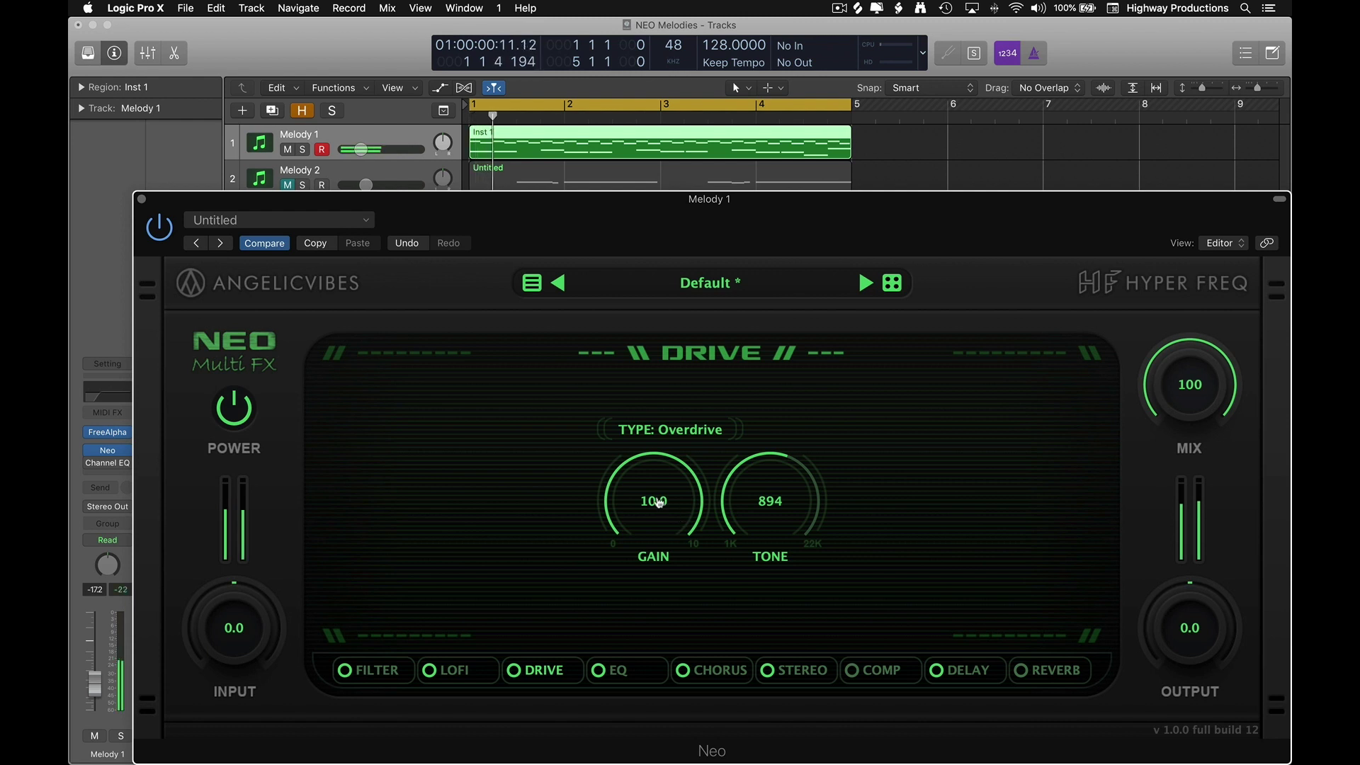
left_click_drag(656, 504, 667, 563)
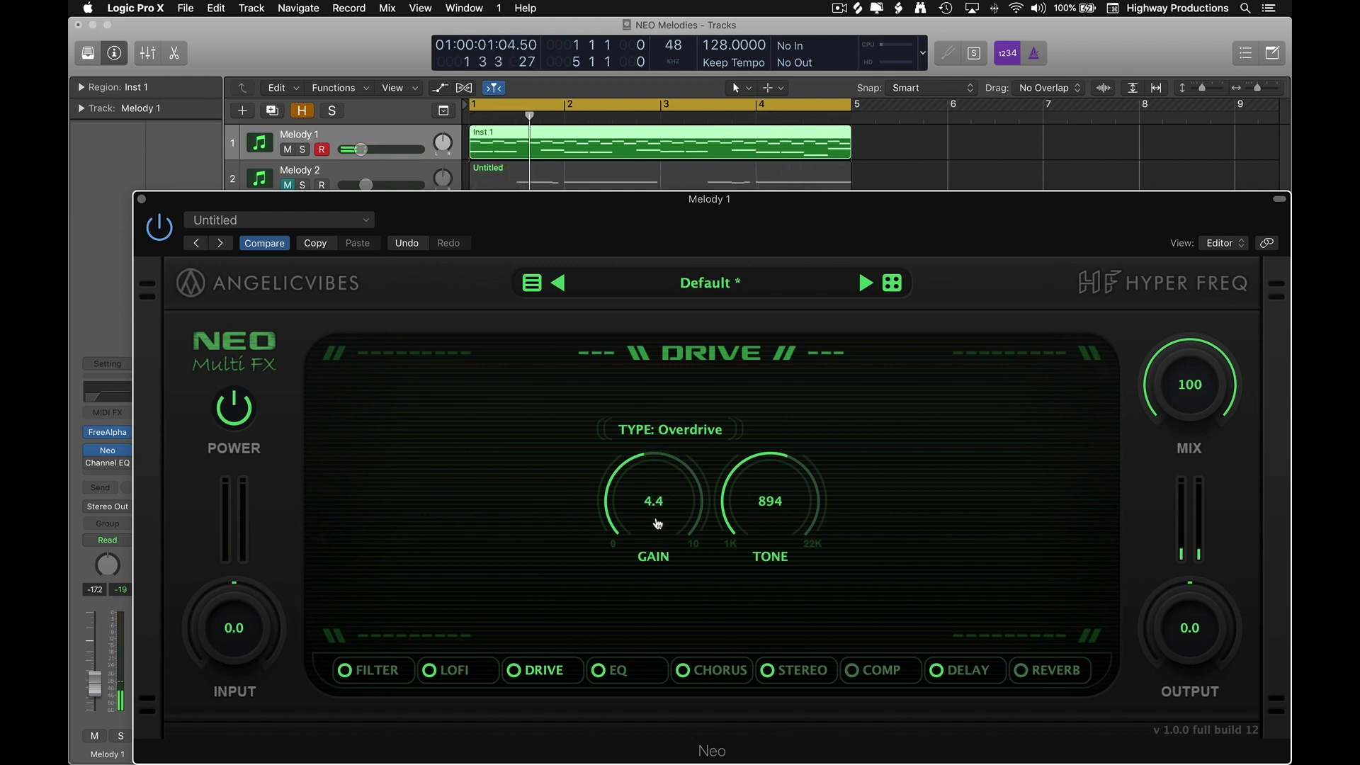
key("space")
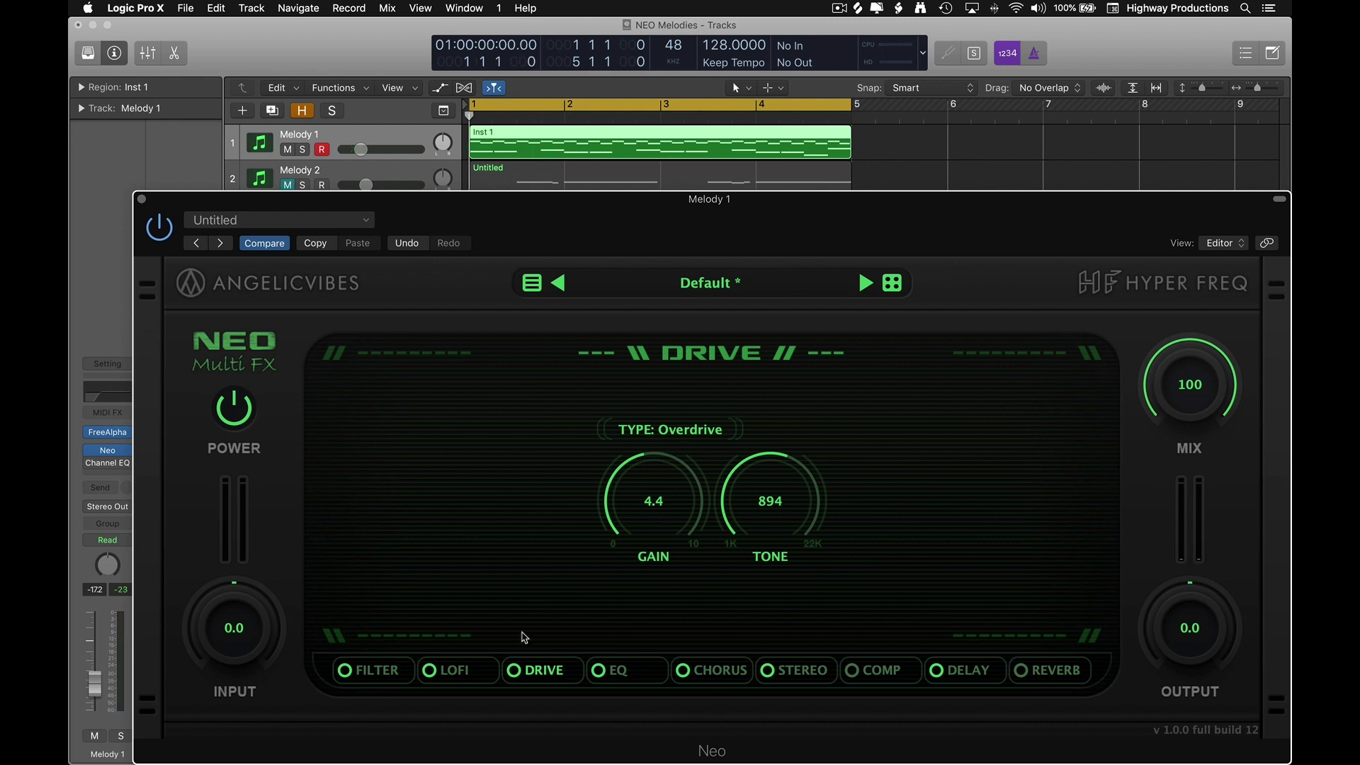
- On Neo's EQ page, raise the mid band frequency to 572
left_click(632, 671)
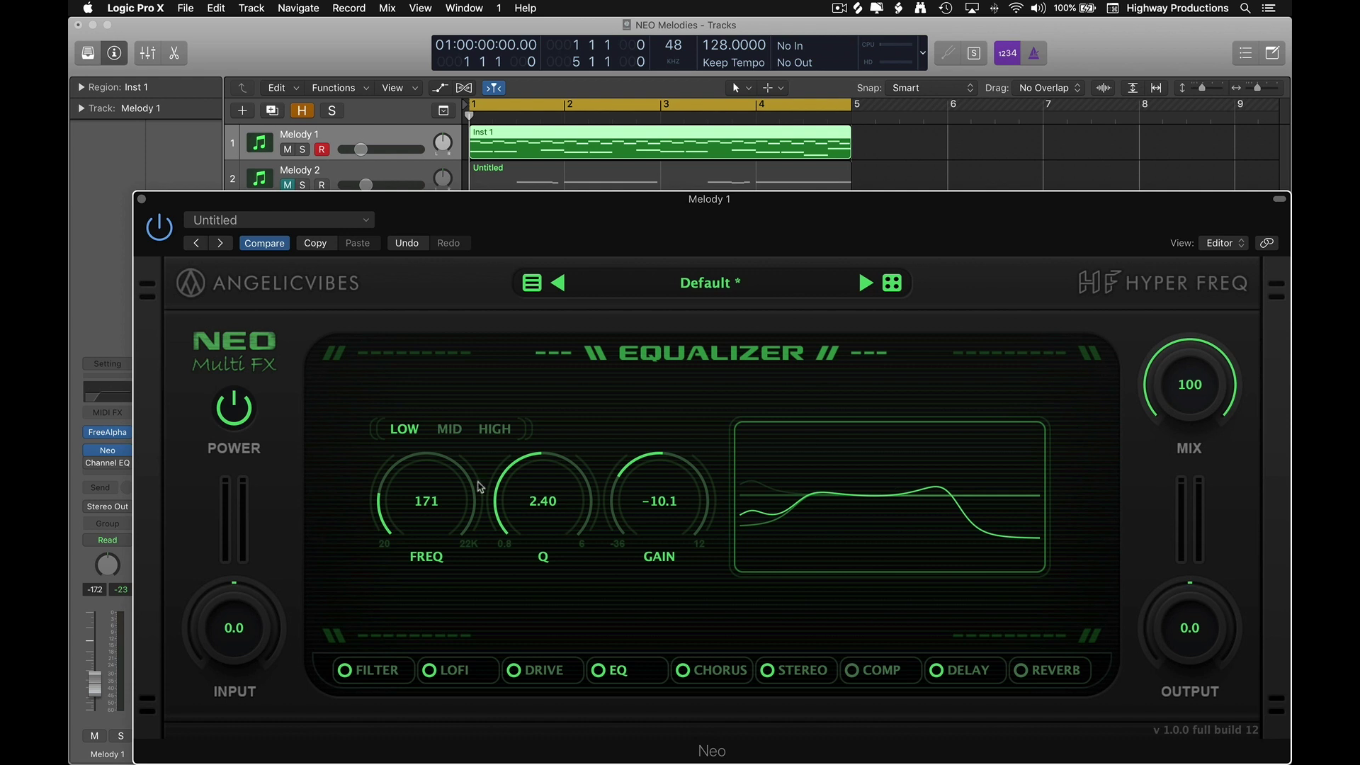
left_click(448, 429)
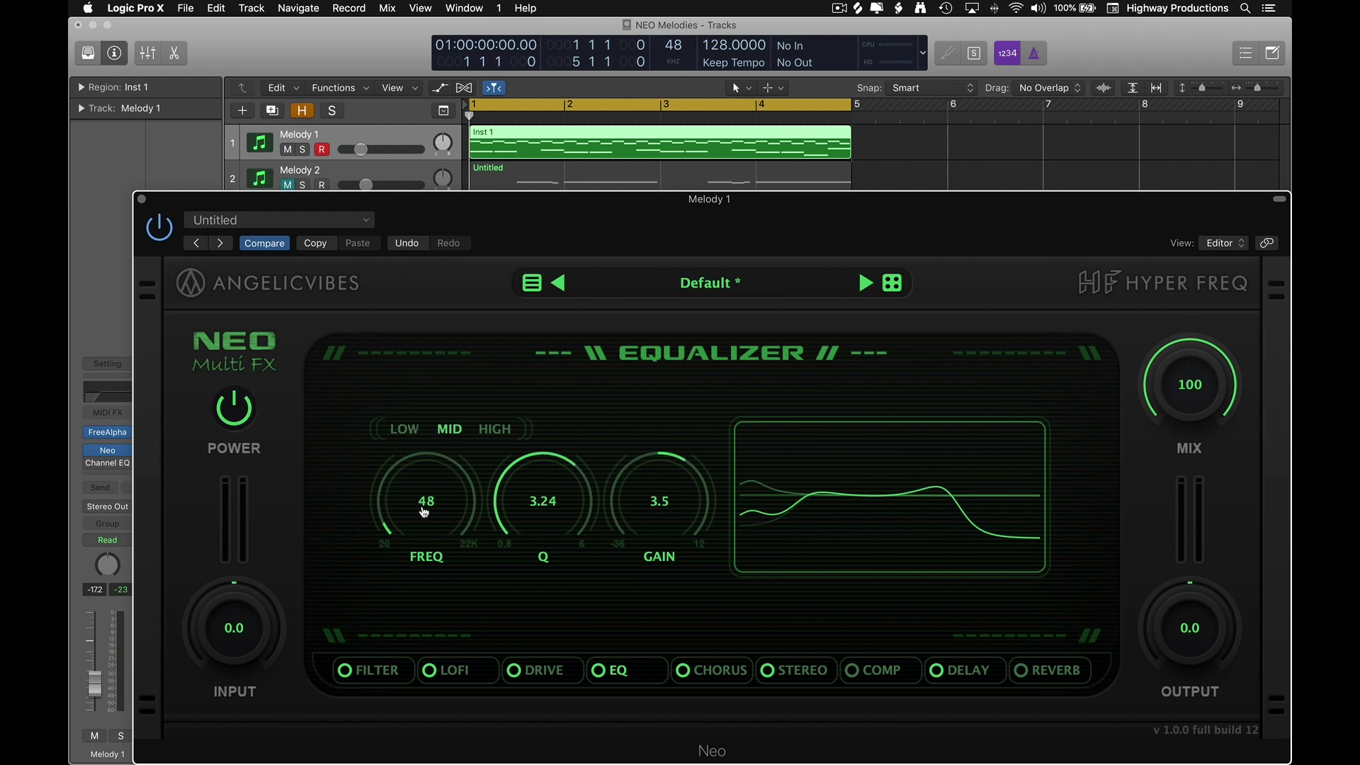
left_click_drag(423, 511, 421, 467)
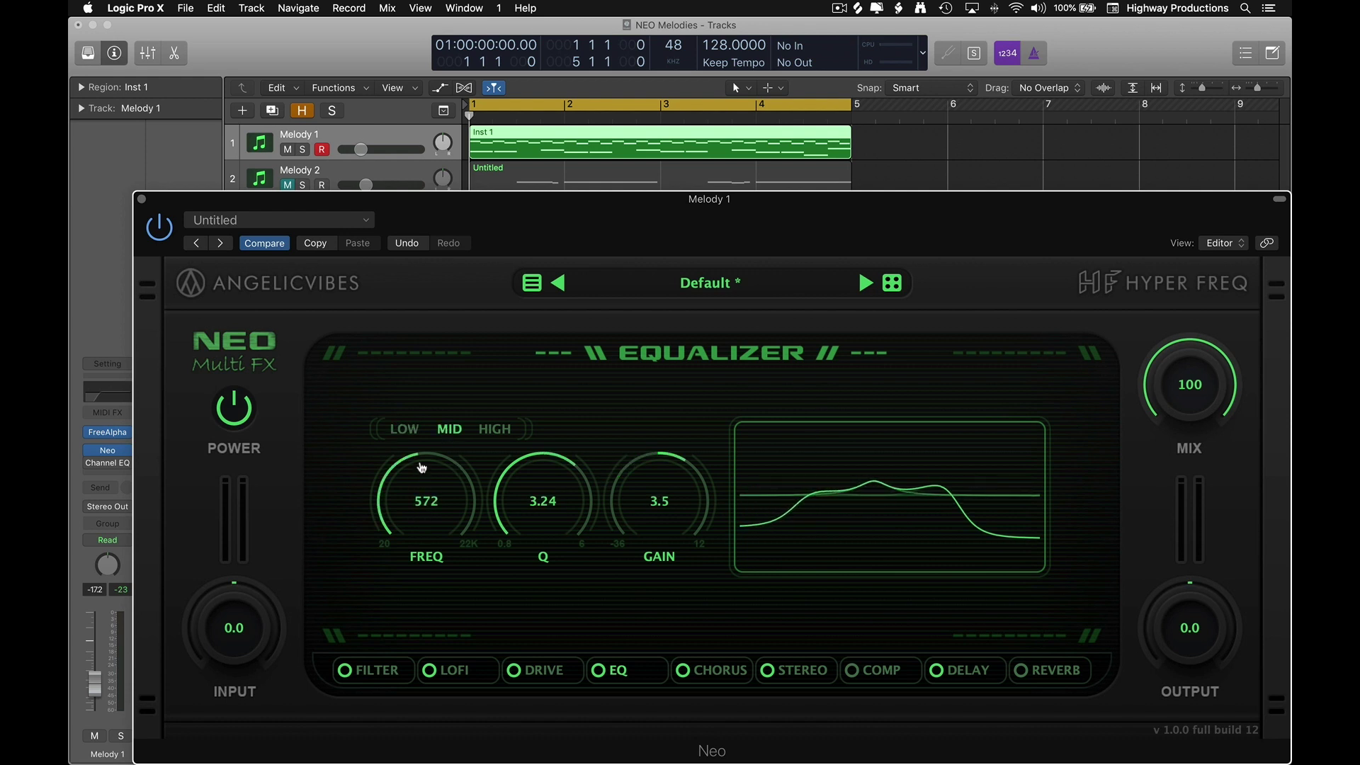
- While playing back, set the low EQ band to 348 Hz, Q 1.75, gain -3.6
left_click(407, 432)
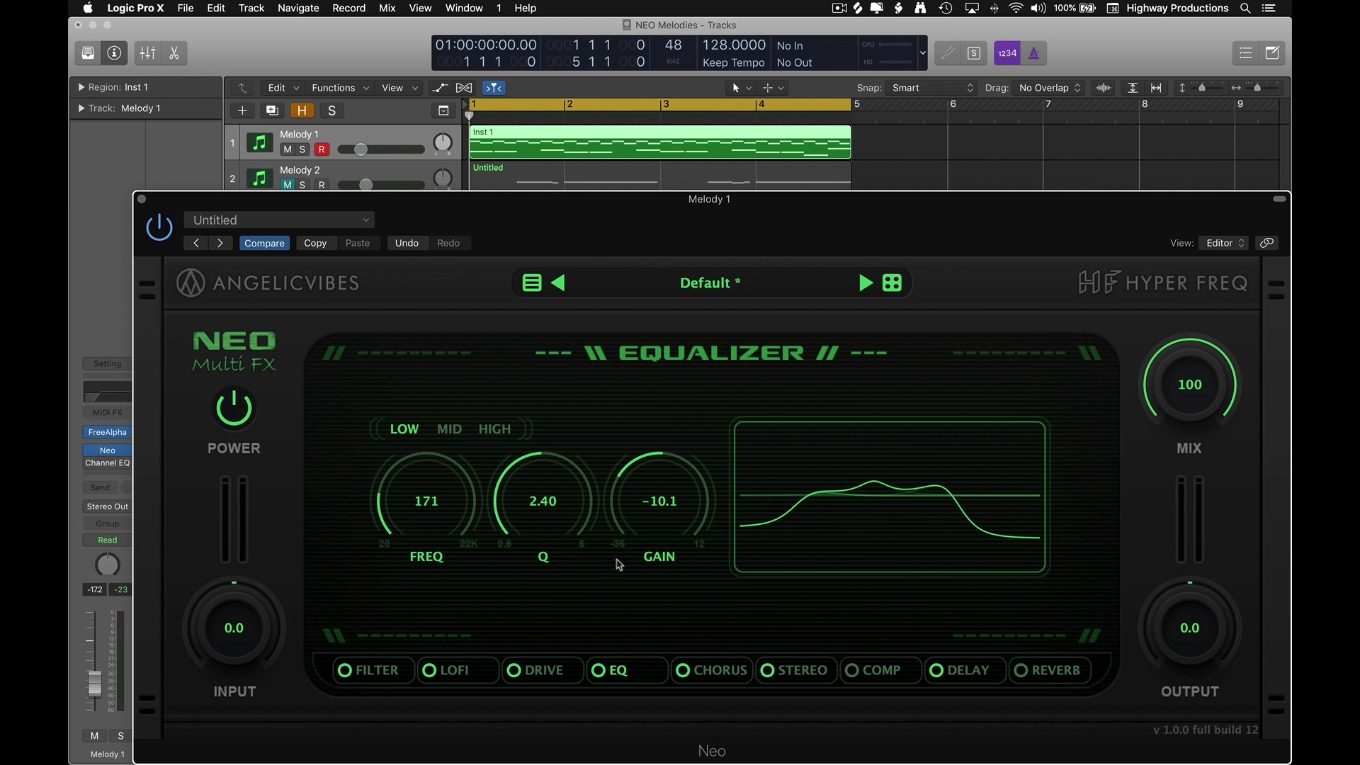
key("space")
left_click_drag(656, 550, 548, 500)
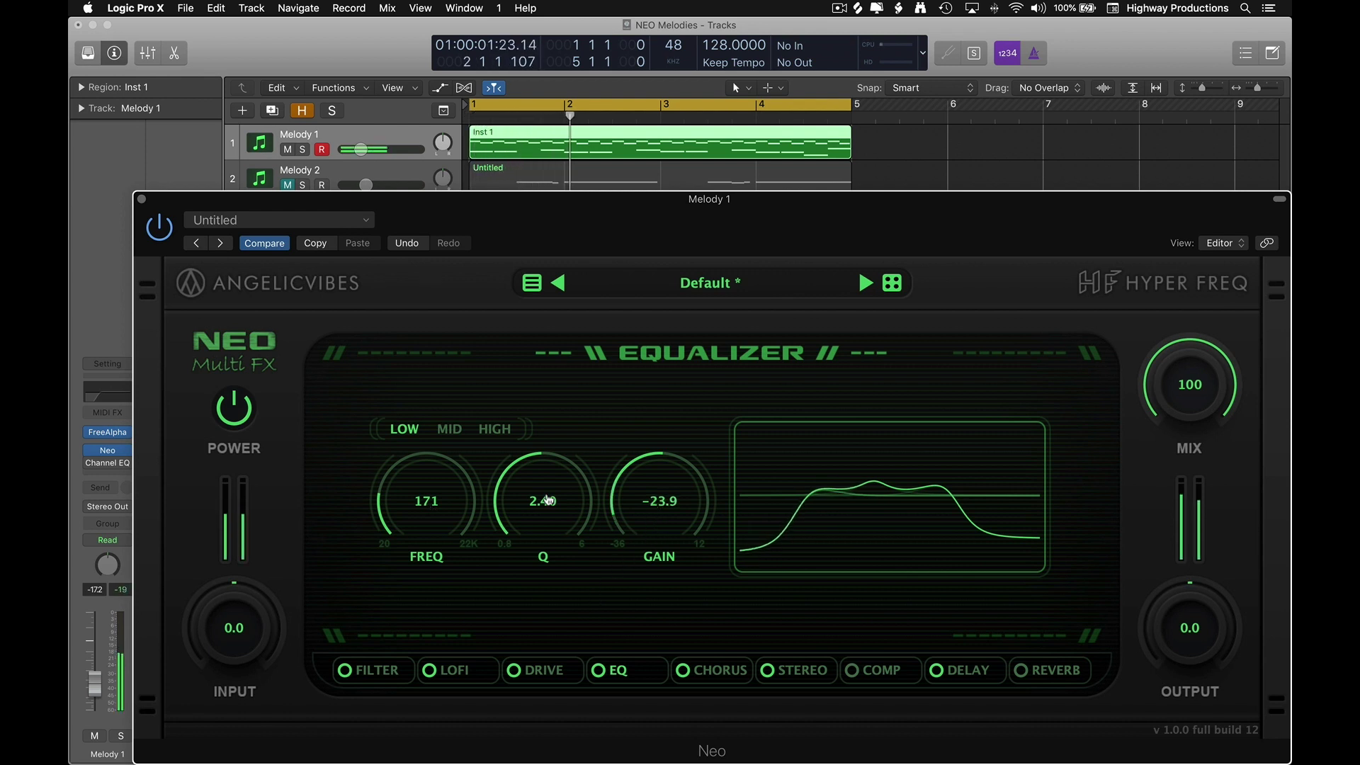
left_click_drag(455, 499, 456, 484)
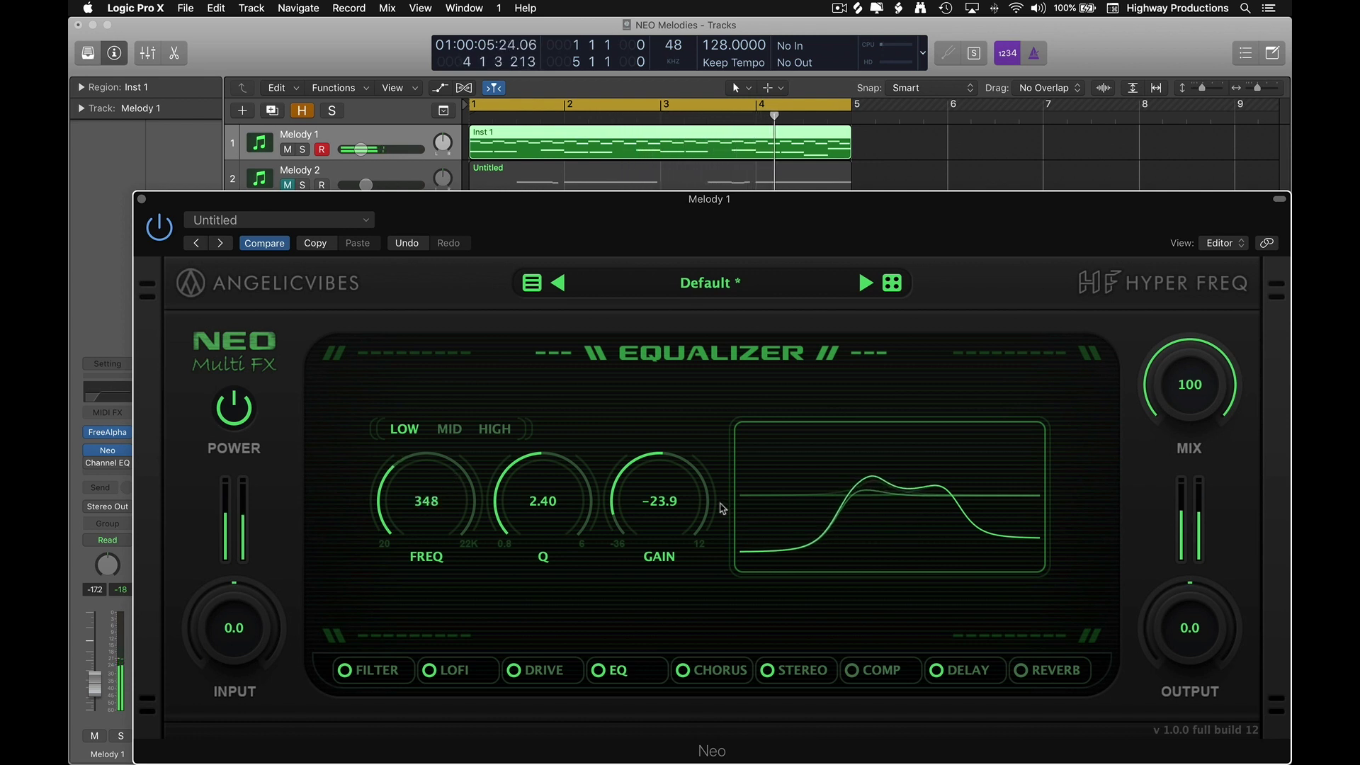
left_click_drag(680, 516, 685, 479)
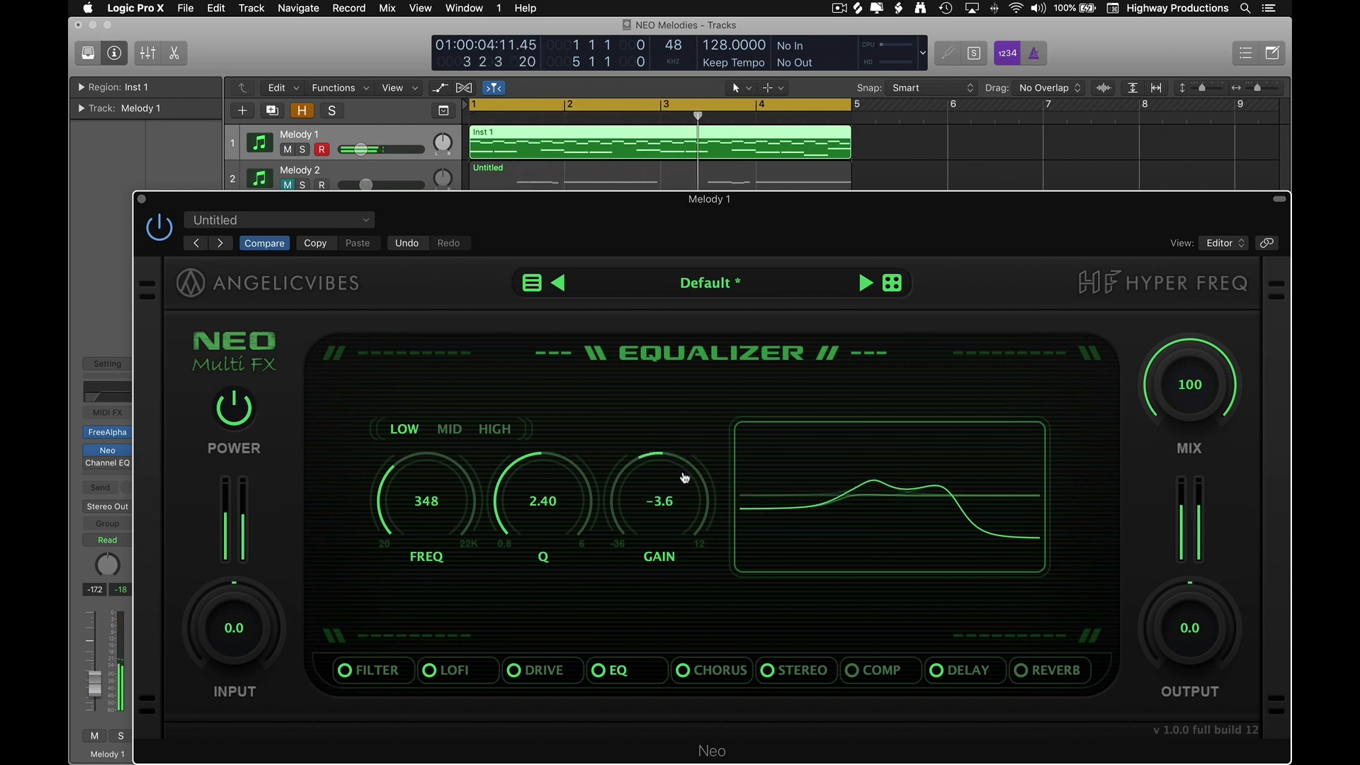
left_click_drag(540, 495, 556, 506)
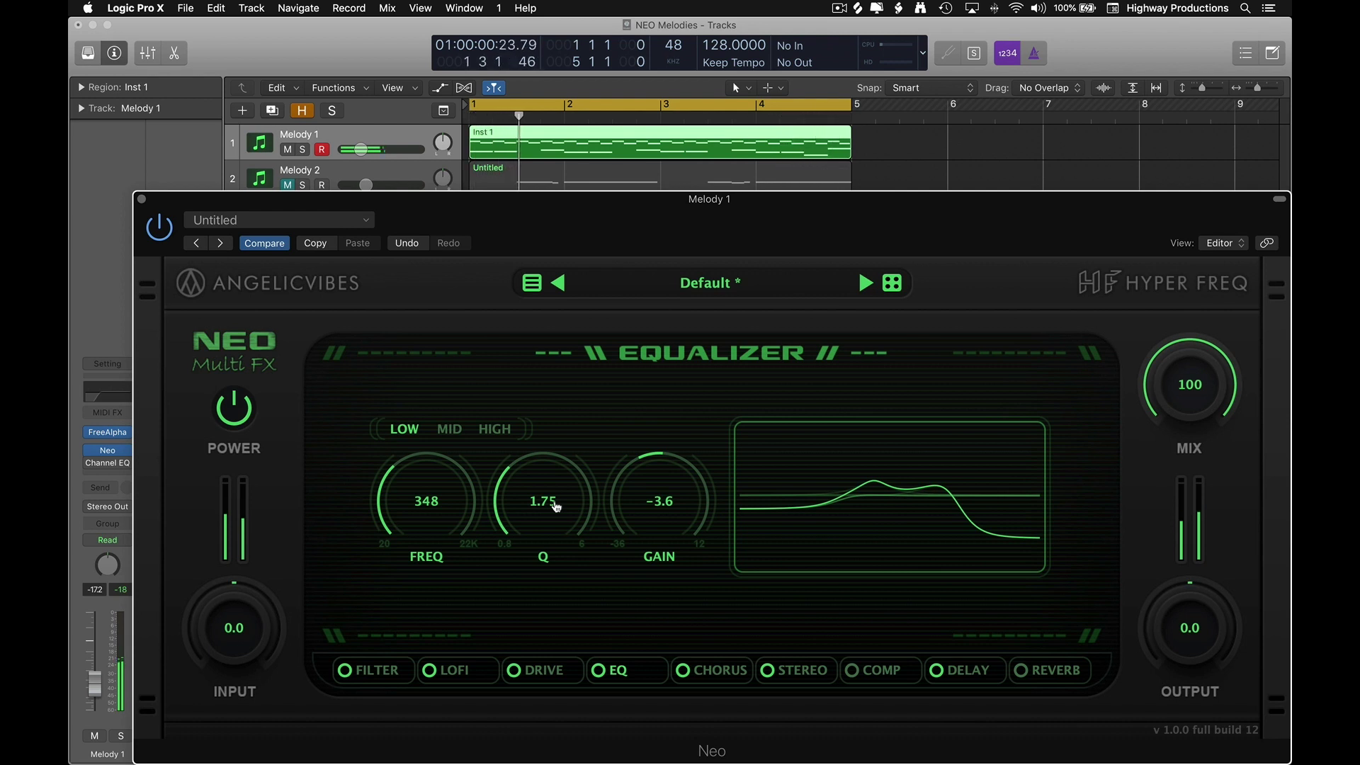
left_click(500, 428)
- While playing back, tune the high EQ band to 1846 Hz, Q 6.00, gain -7.5
key("space")
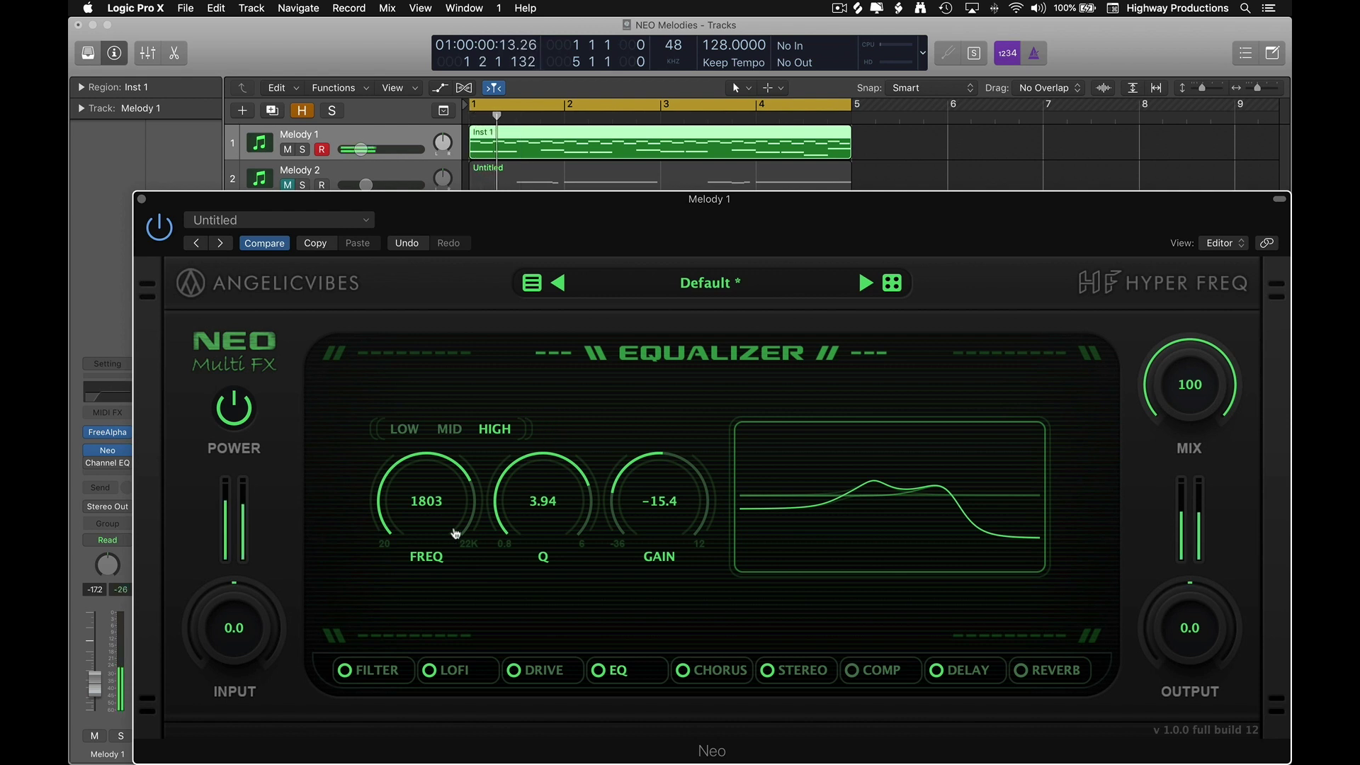
mouse_move(437, 515)
left_mouse_down()
mouse_move(434, 487)
mouse_move(434, 507)
left_mouse_up()
left_click_drag(658, 504, 658, 493)
left_click_drag(545, 503, 554, 513)
left_click_drag(431, 503, 413, 507)
left_click_drag(516, 507, 535, 449)
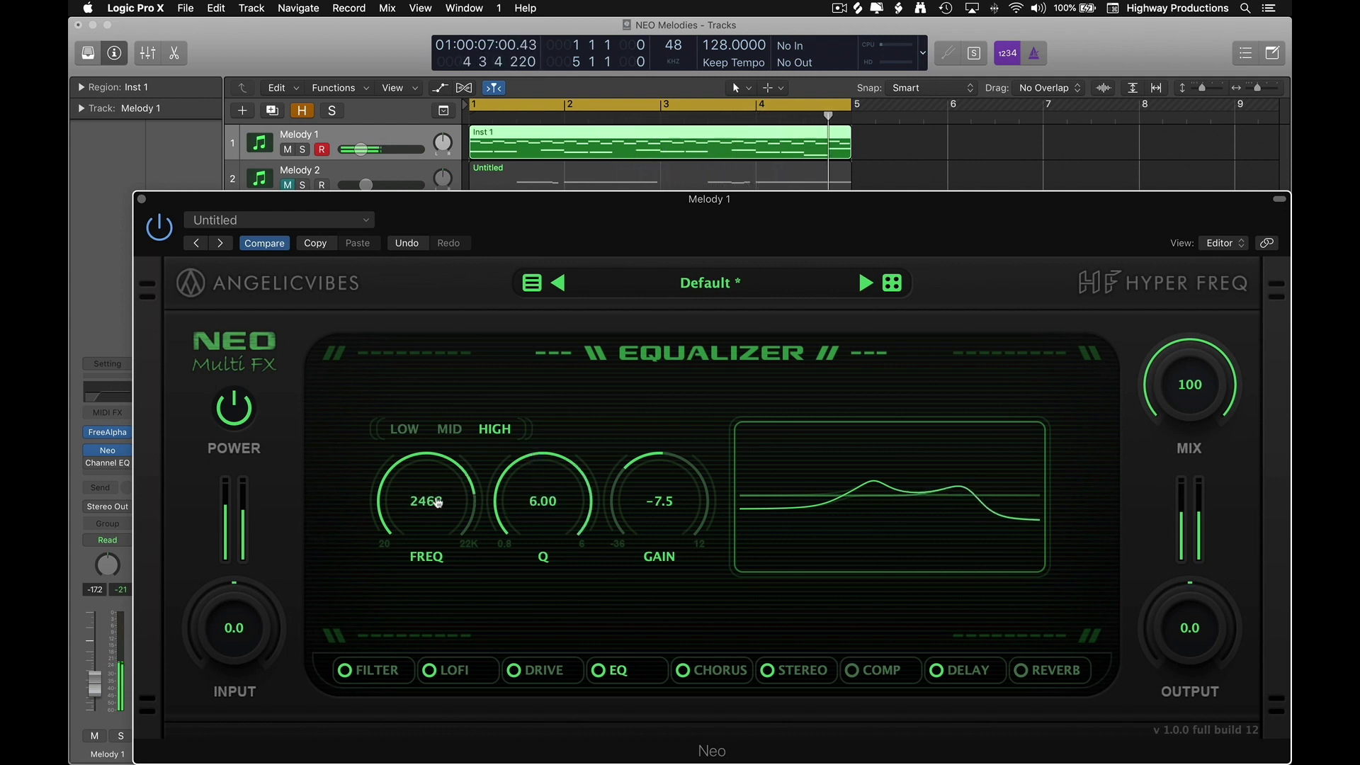
left_click_drag(432, 501, 437, 509)
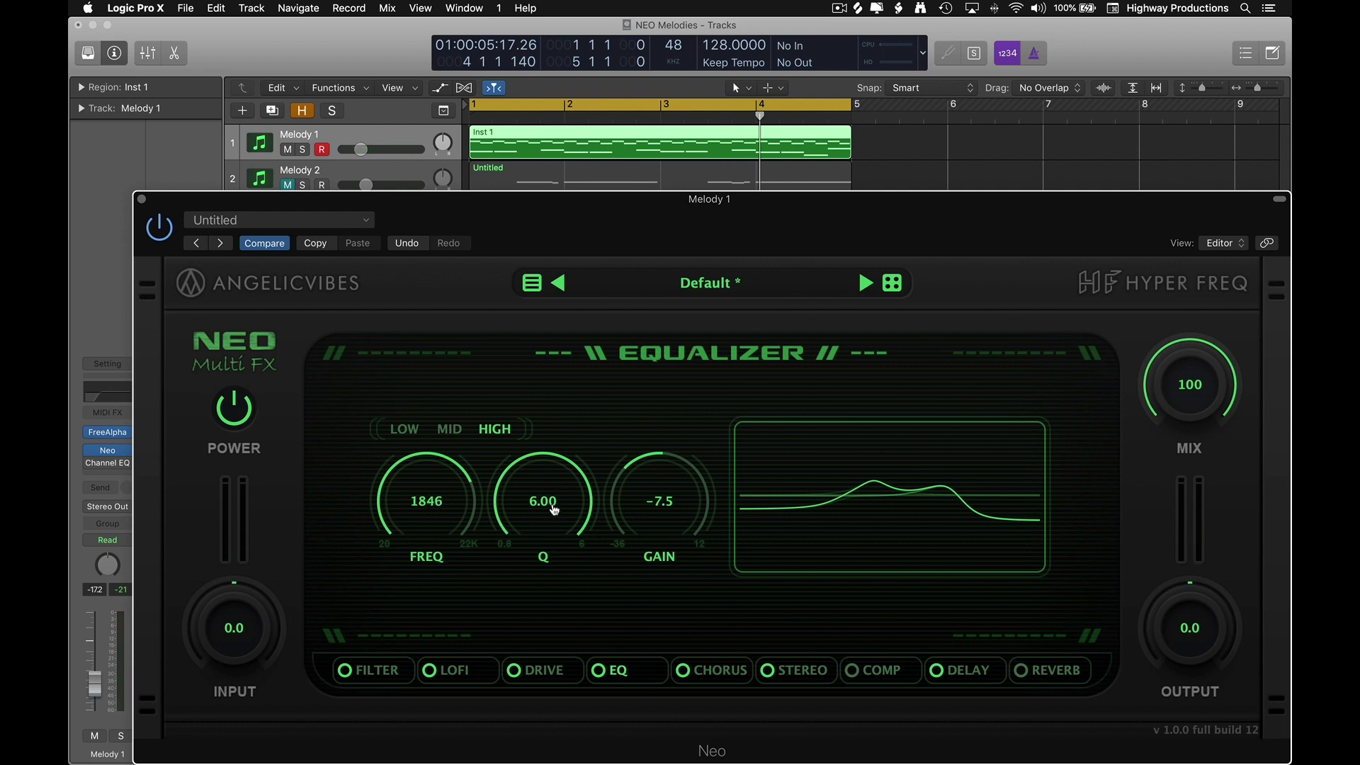
mouse_move(554, 509)
left_mouse_down()
mouse_move(555, 573)
mouse_move(553, 496)
left_mouse_up()
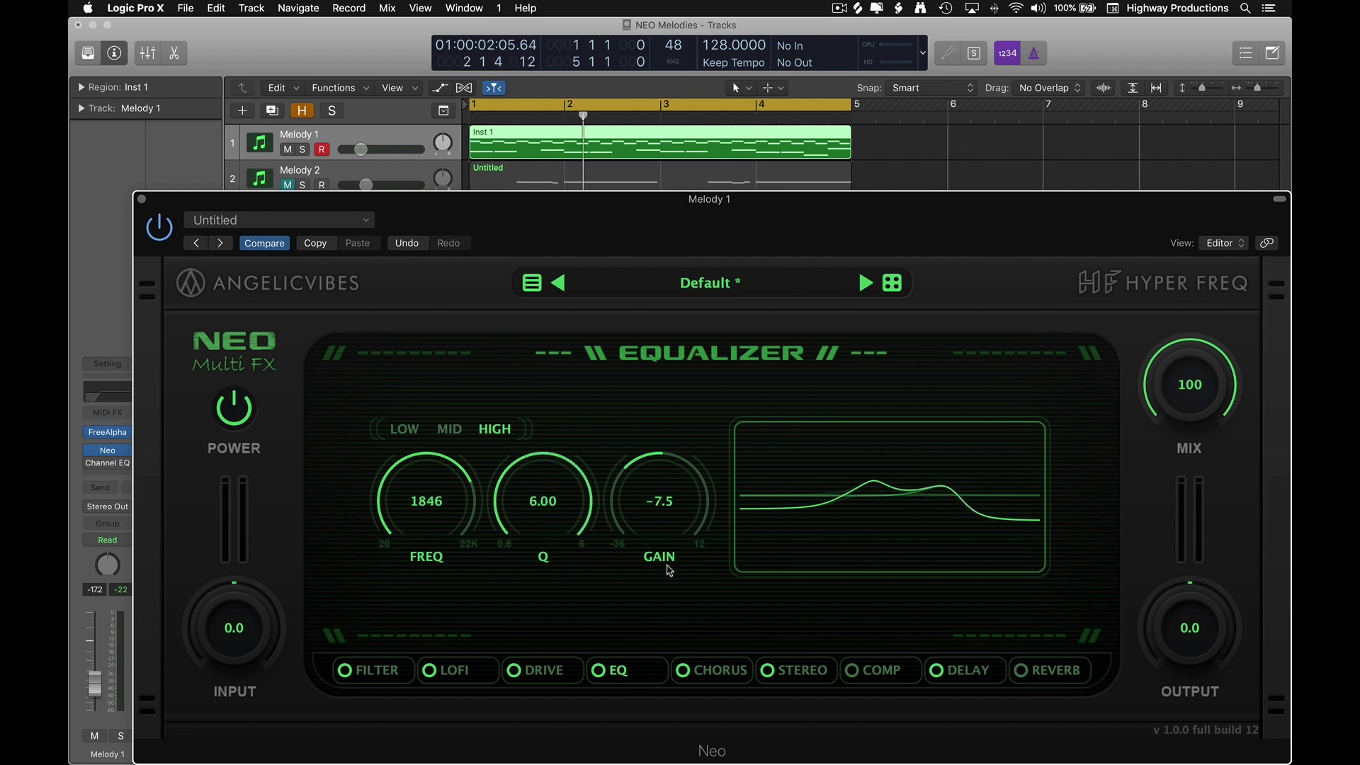
- Glance at the Lofi page, then return to the EQ's mid band
left_click(456, 672)
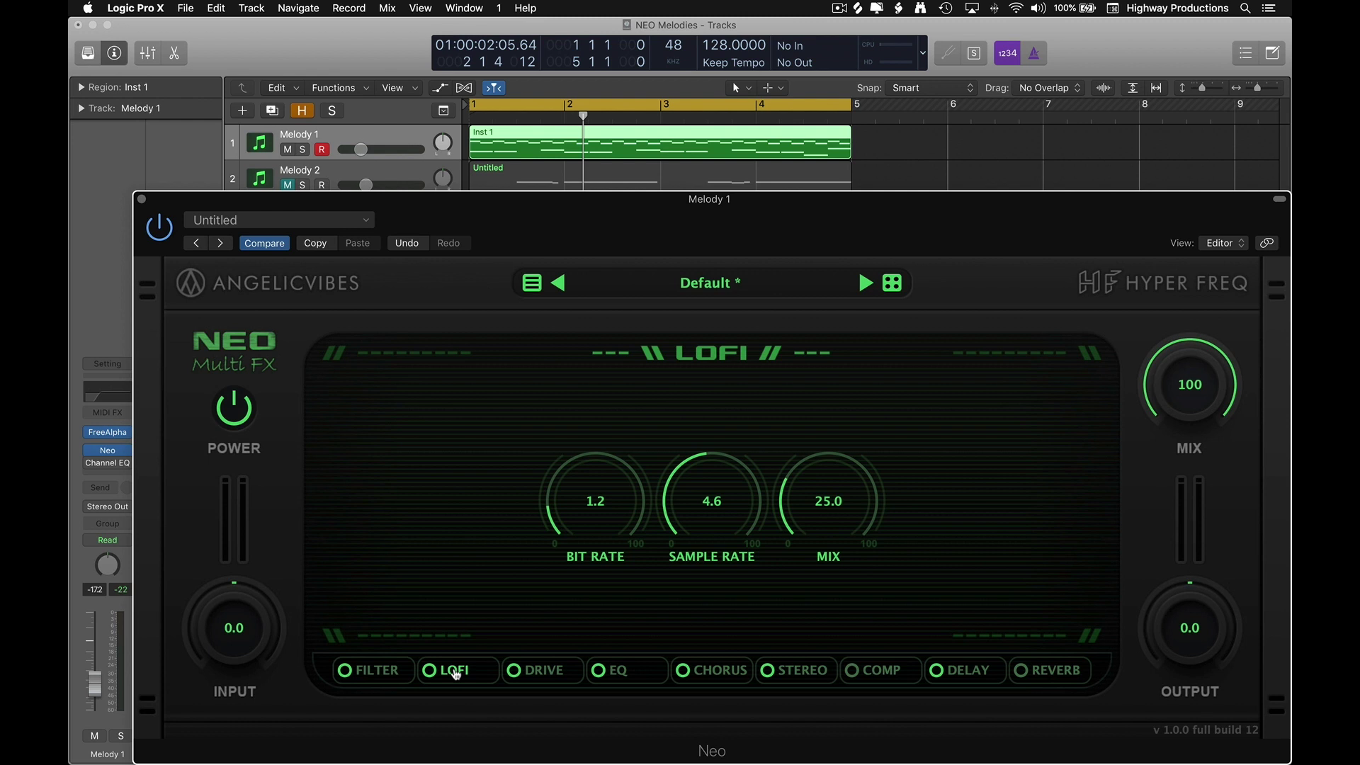
left_click(637, 673)
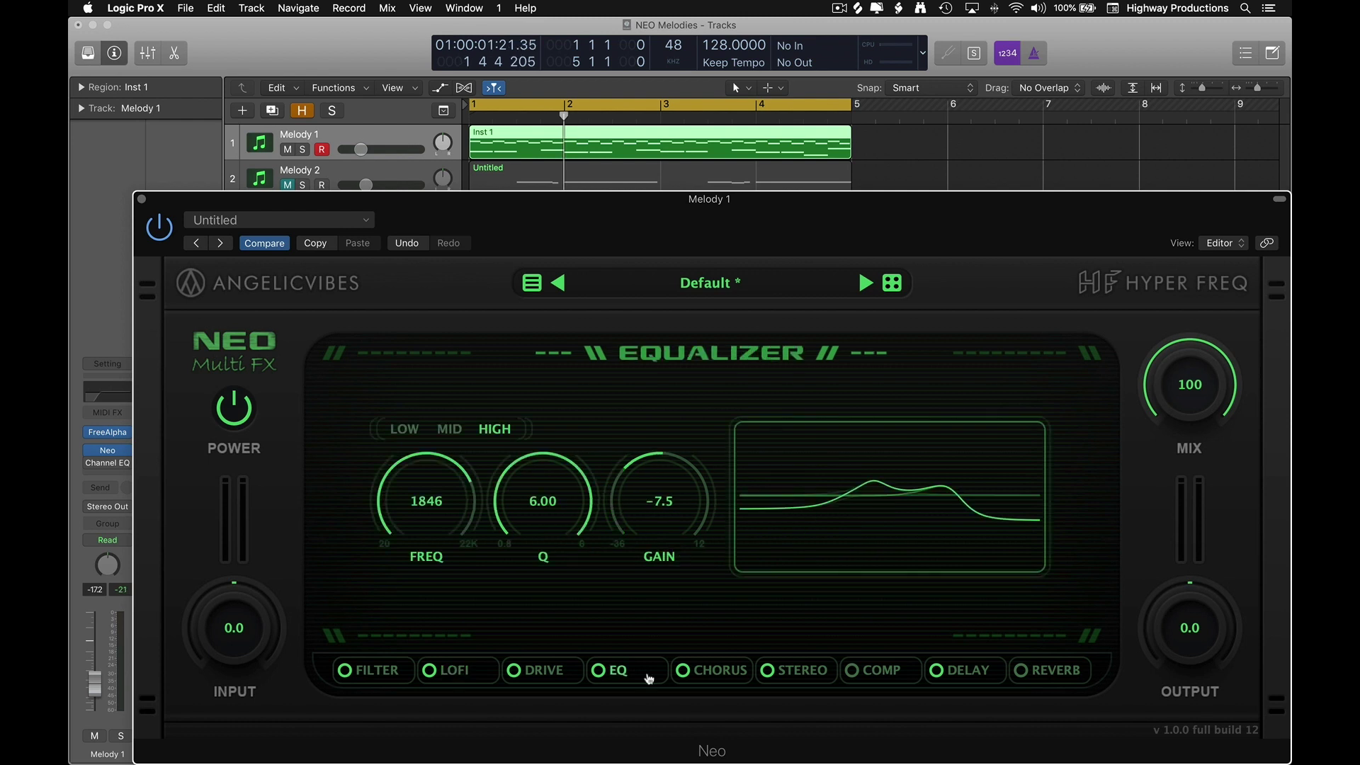
left_click(449, 430)
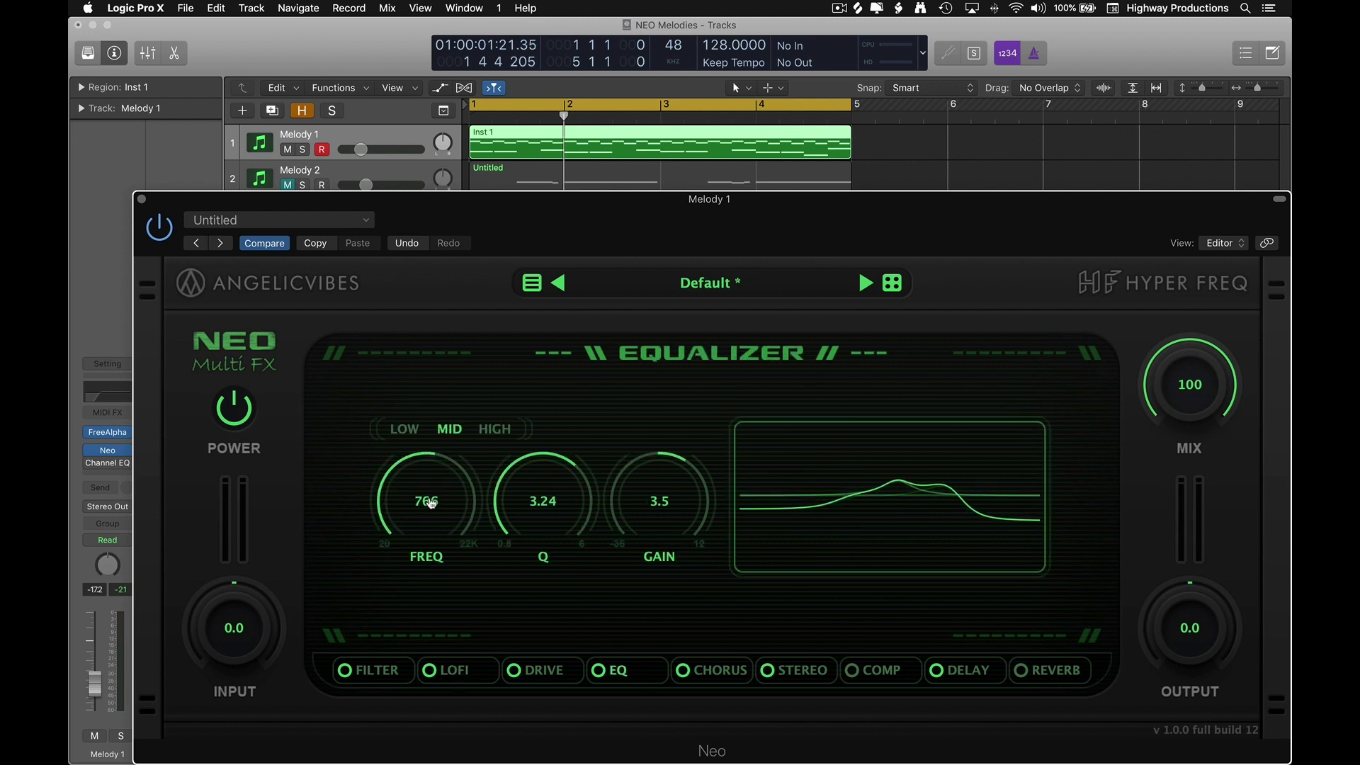
- During playback, sweep the mid EQ band and settle it at 898 Hz, Q 2.72, gain 3.5
key("space")
mouse_move(430, 503)
left_mouse_down()
mouse_move(431, 482)
mouse_move(433, 513)
left_mouse_up()
left_click_drag(630, 507, 628, 495)
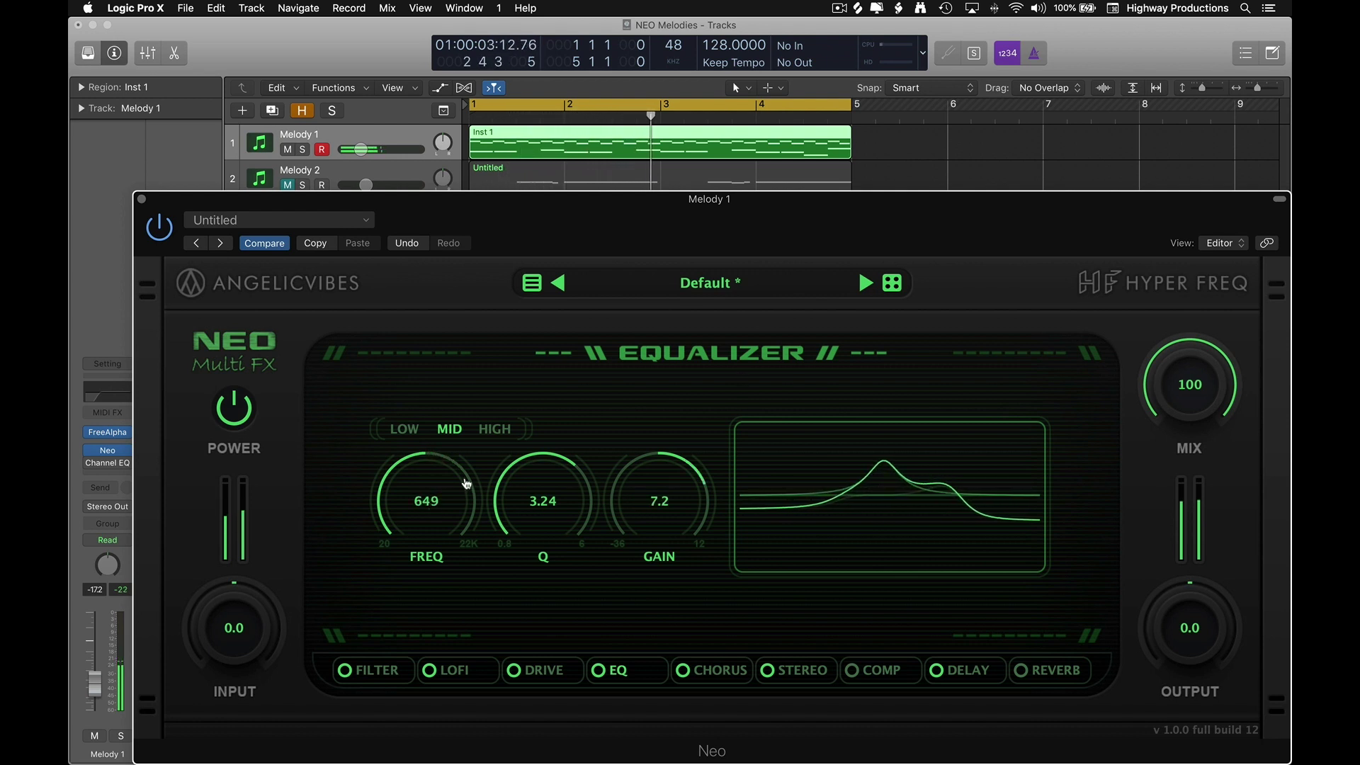
mouse_move(427, 503)
left_mouse_down()
mouse_move(427, 522)
mouse_move(429, 468)
mouse_move(428, 515)
mouse_move(429, 500)
left_mouse_up()
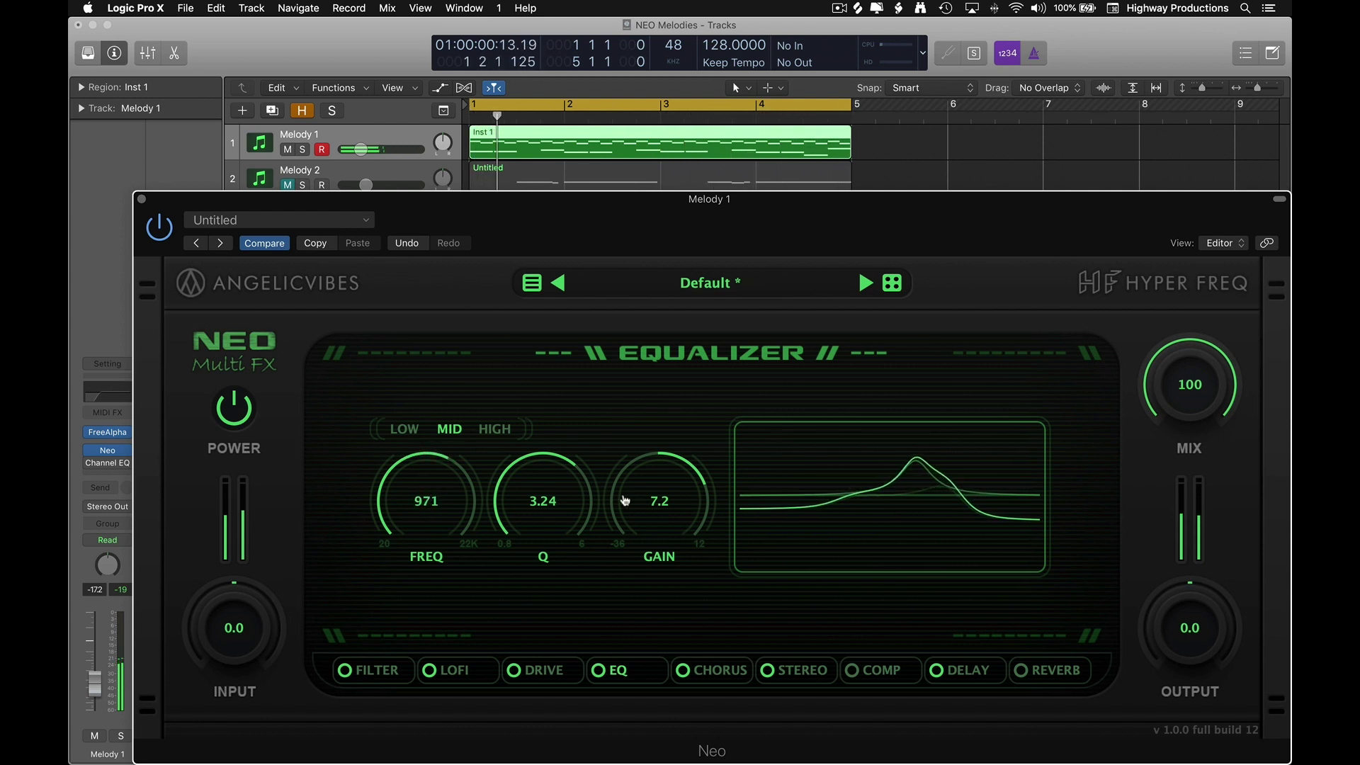
mouse_move(541, 519)
left_mouse_down()
mouse_move(543, 542)
mouse_move(545, 524)
left_mouse_up()
left_click_drag(644, 516, 642, 494)
mouse_move(444, 501)
left_mouse_down()
mouse_move(446, 516)
mouse_move(443, 498)
left_mouse_up()
left_click_drag(646, 523, 642, 553)
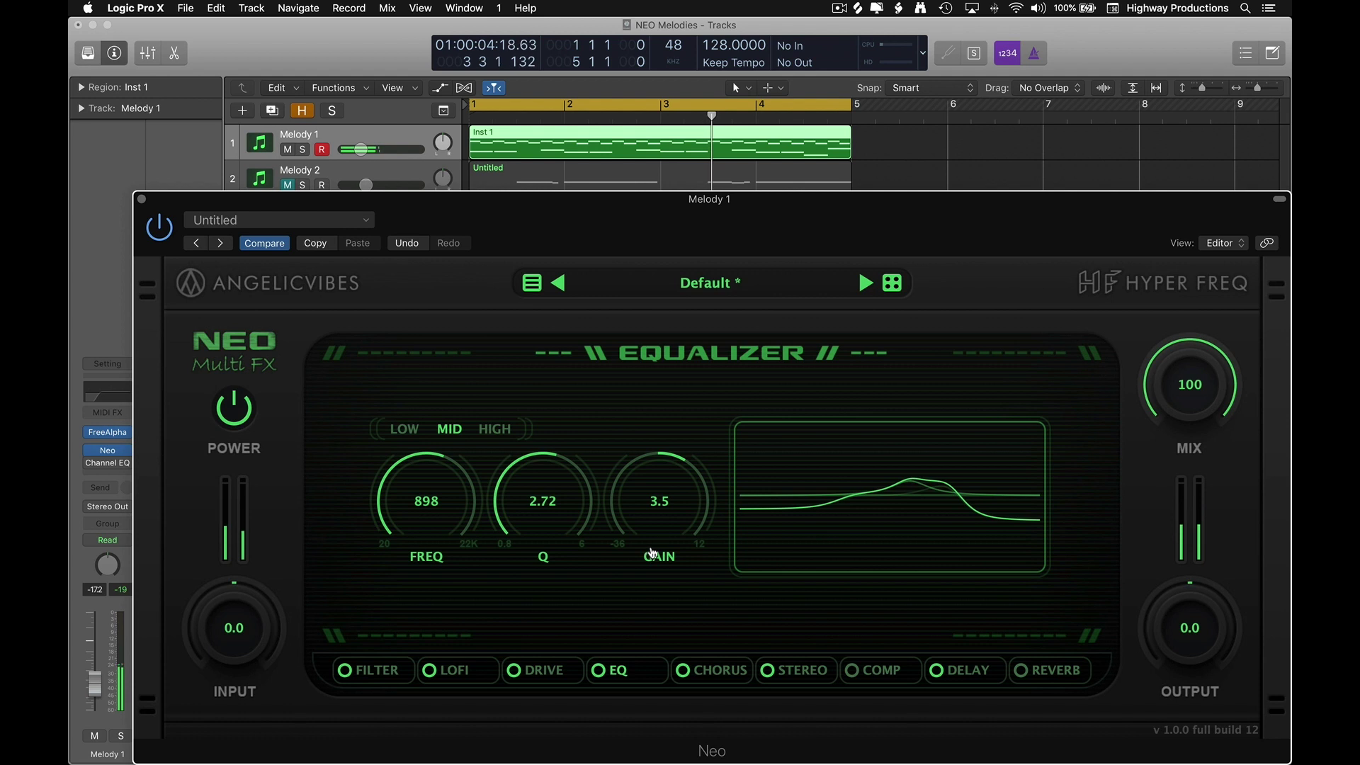
left_click(722, 671)
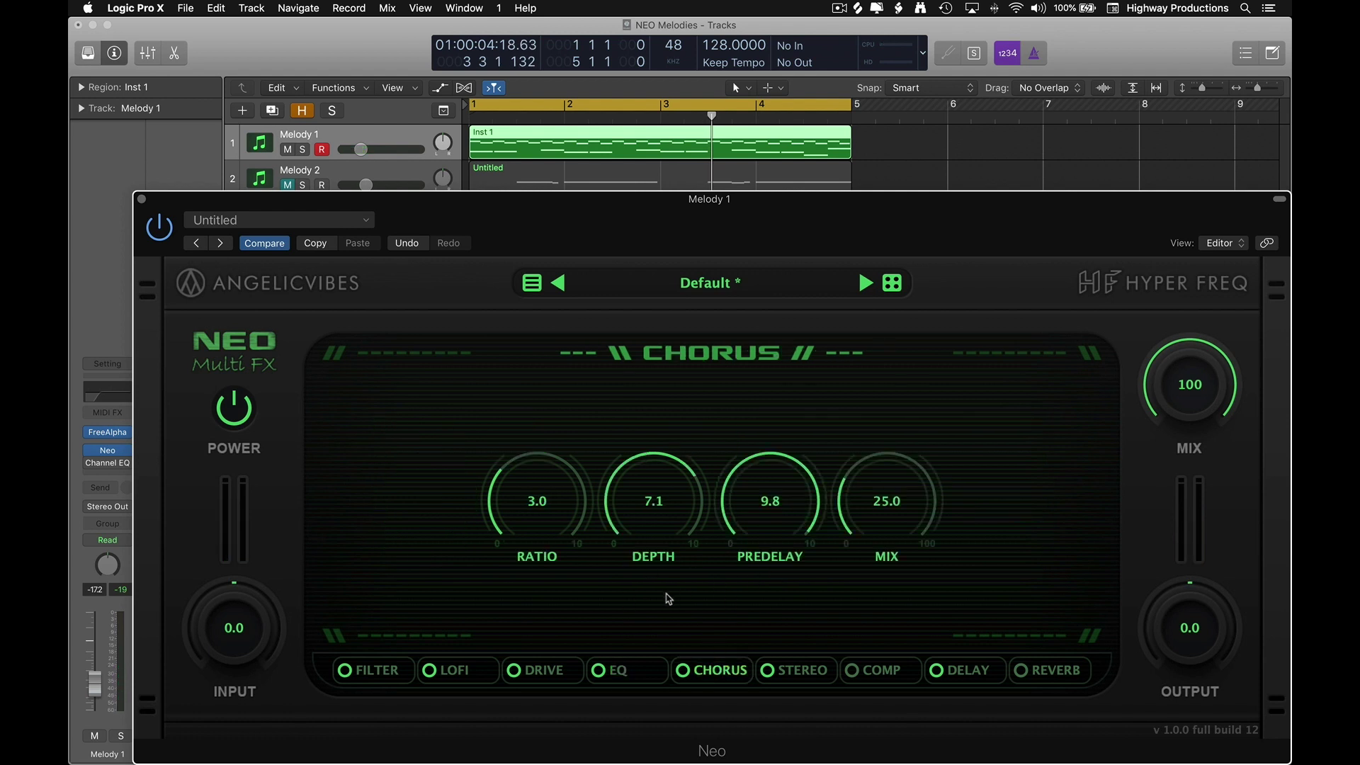
- On the Stereo page, narrow offset from 85.5 to 59.3 and push separation to S:19
left_click(811, 673)
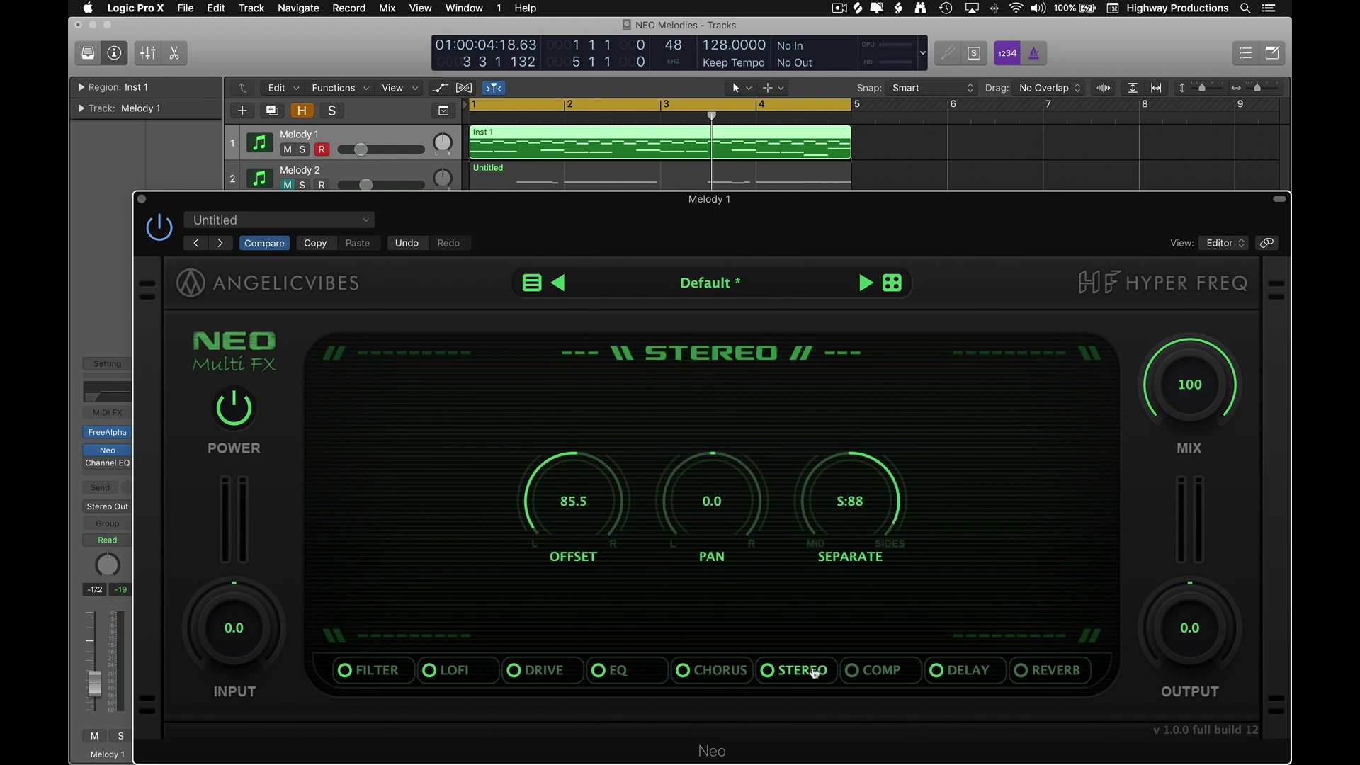
key("space")
mouse_move(586, 519)
left_mouse_down()
mouse_move(582, 483)
mouse_move(585, 526)
mouse_move(580, 503)
left_mouse_up()
mouse_move(858, 518)
left_mouse_down()
mouse_move(856, 549)
mouse_move(851, 465)
mouse_move(853, 513)
left_mouse_up()
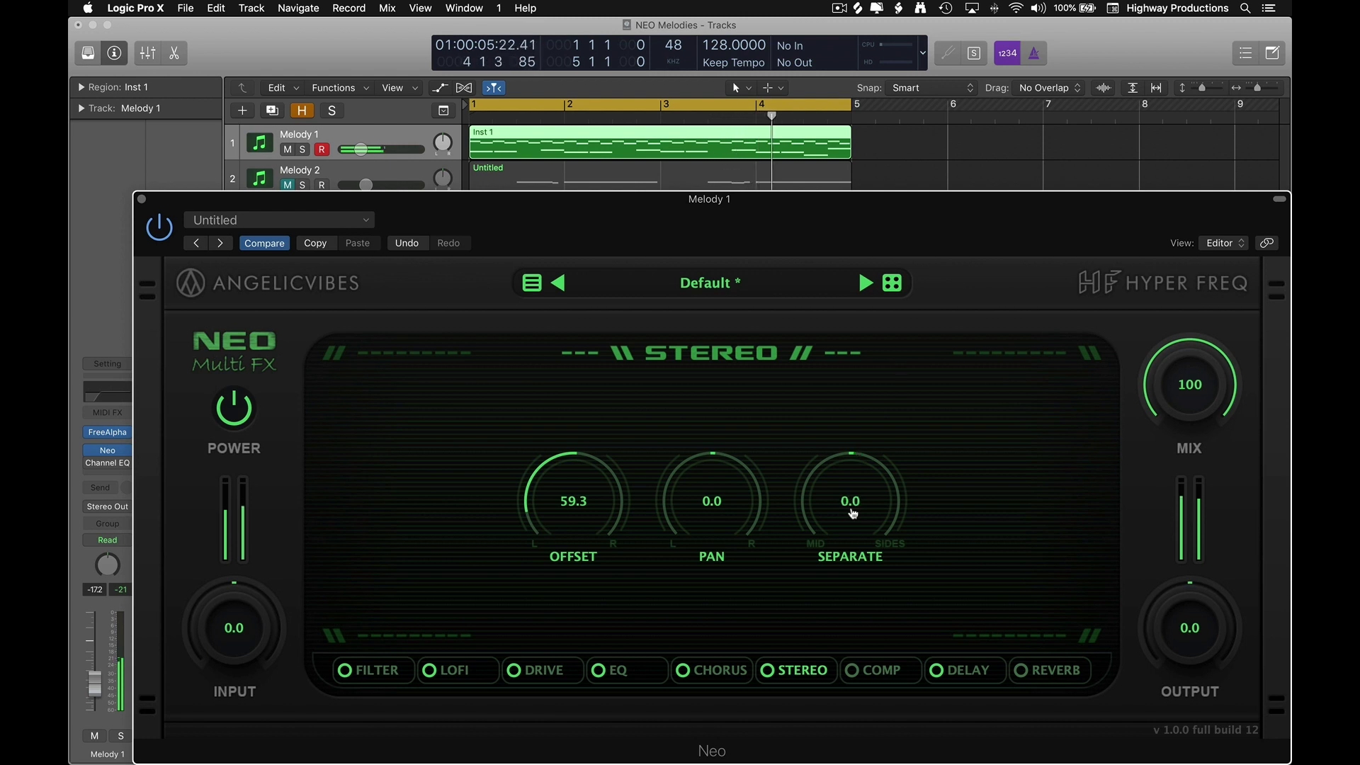
left_click_drag(853, 512, 851, 532)
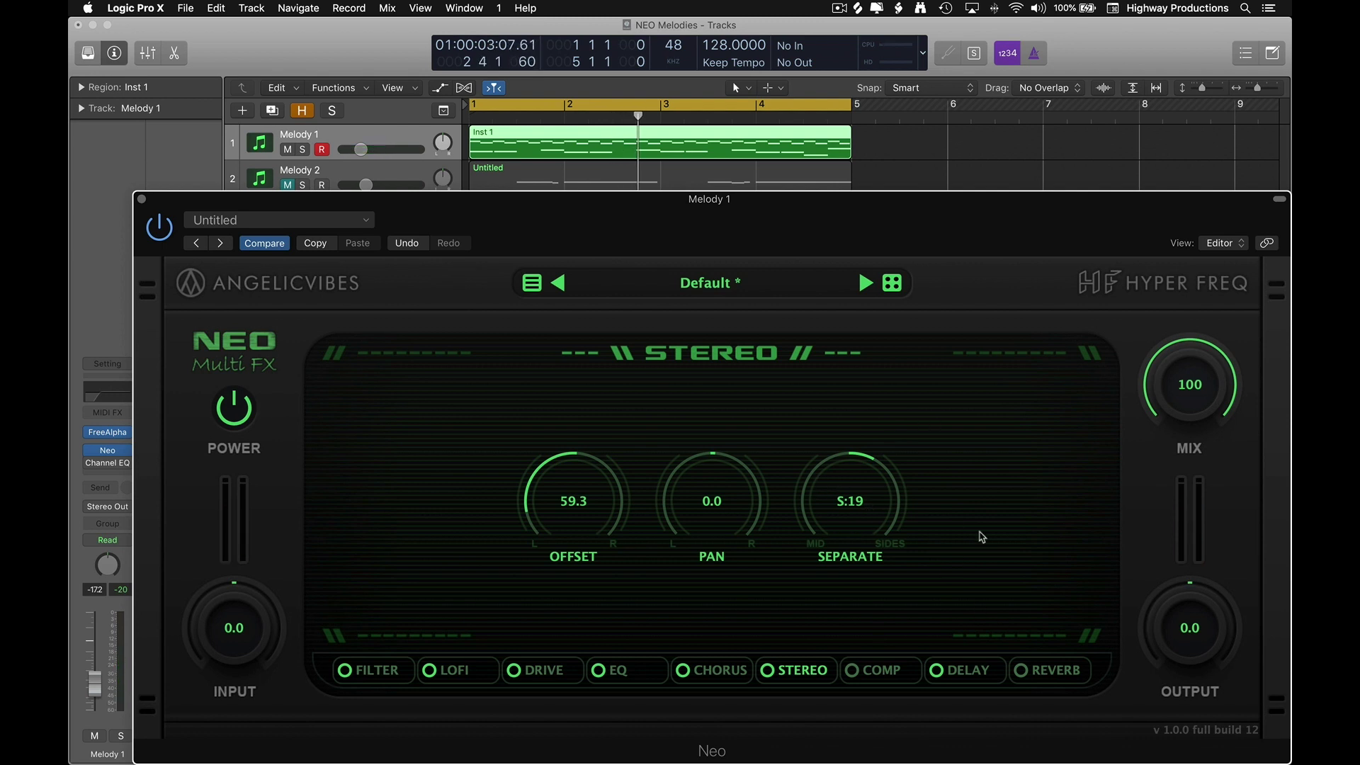
key("space")
- Show the Neo compressor while looping playback, and set ratio to about 2.1 and attack to 11
left_click(881, 673)
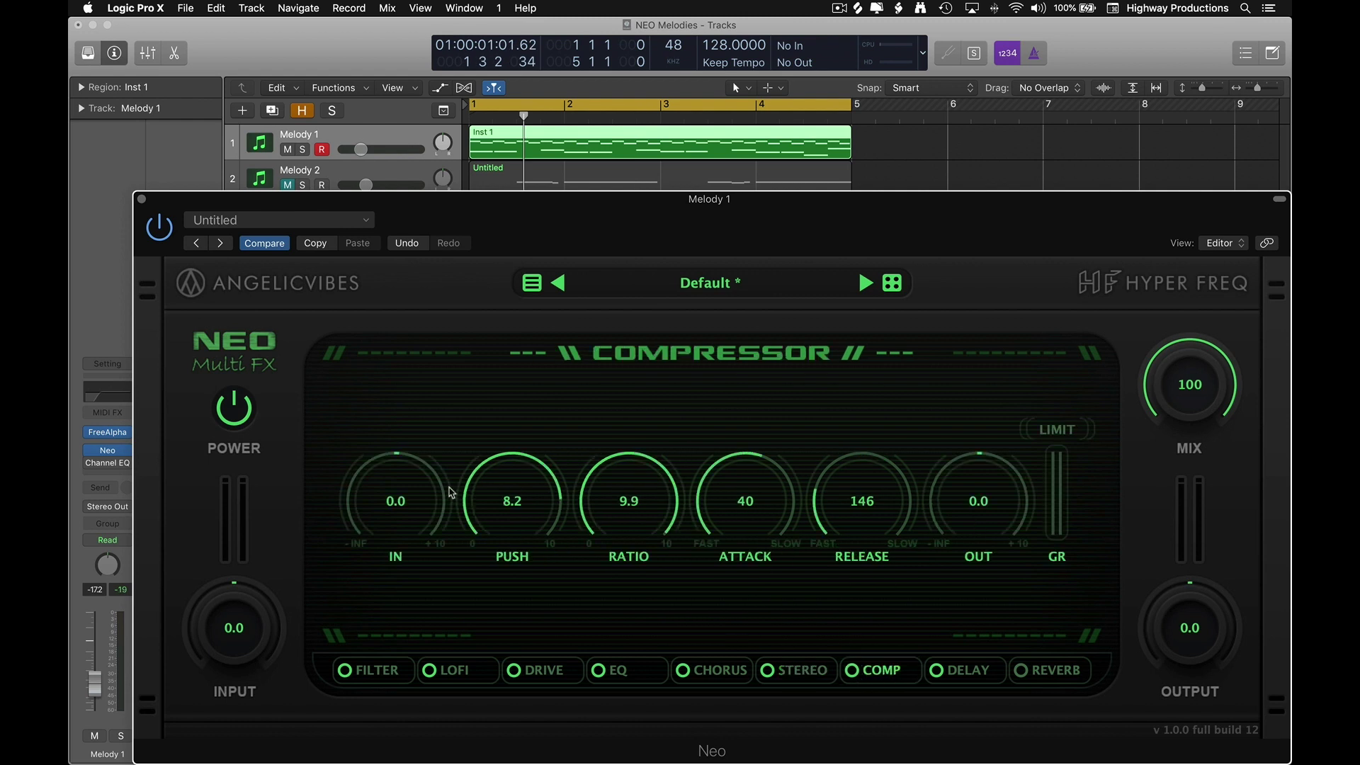
key("Return")
key("space")
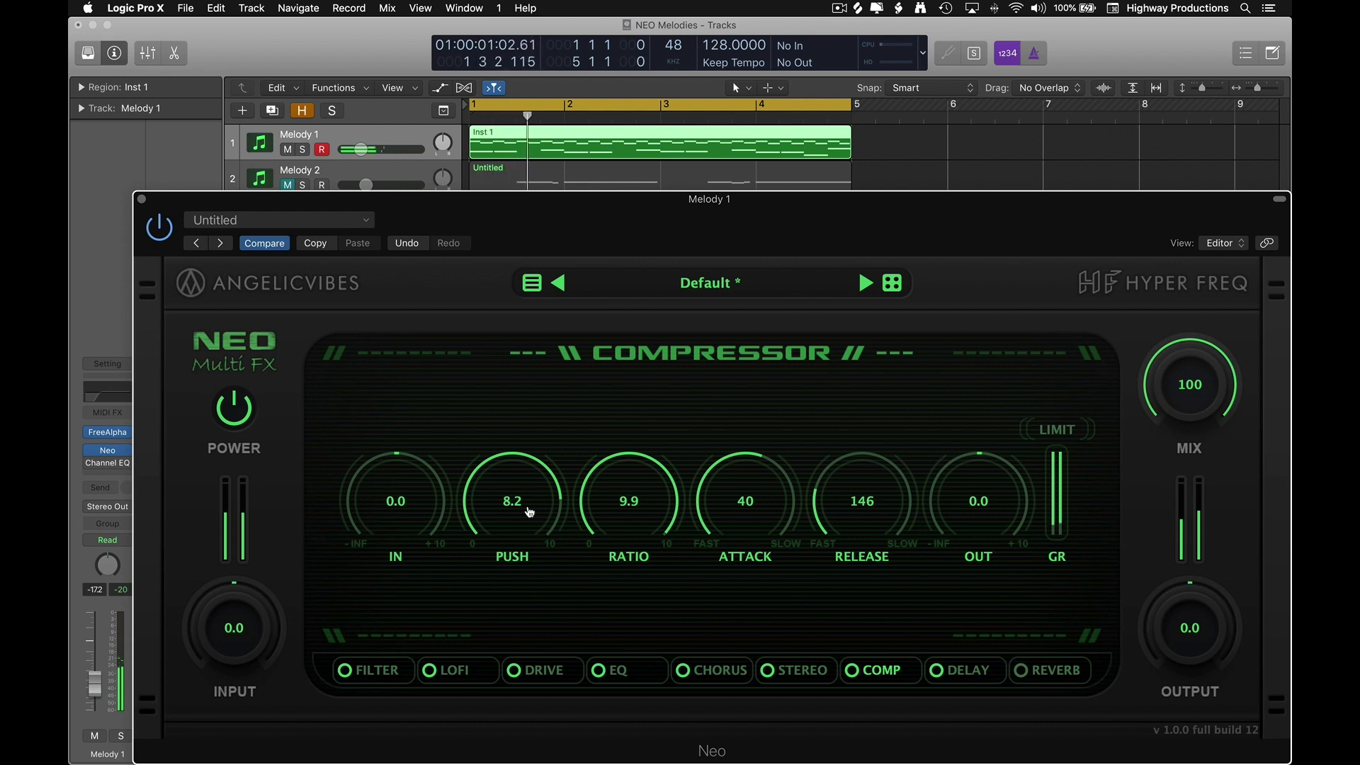
left_click_drag(522, 507, 522, 604)
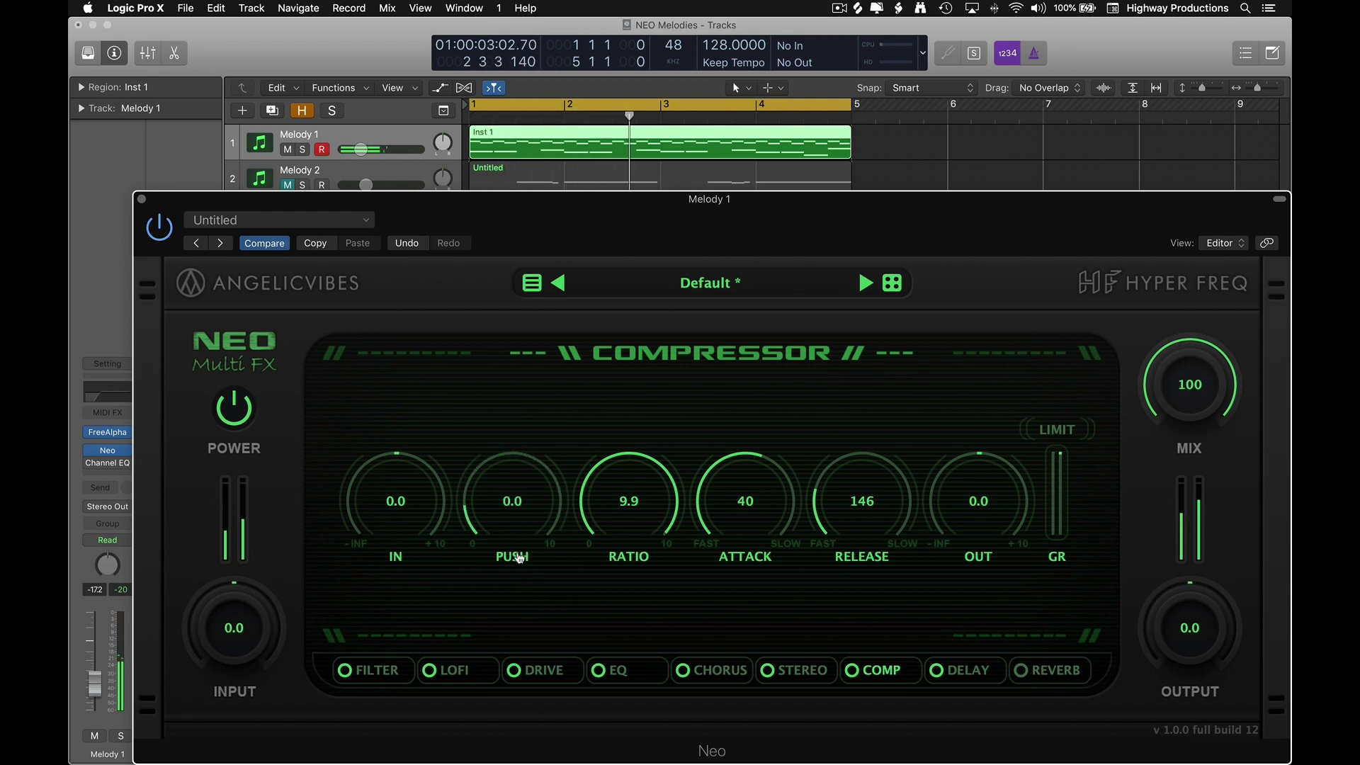
left_click_drag(519, 558, 520, 518)
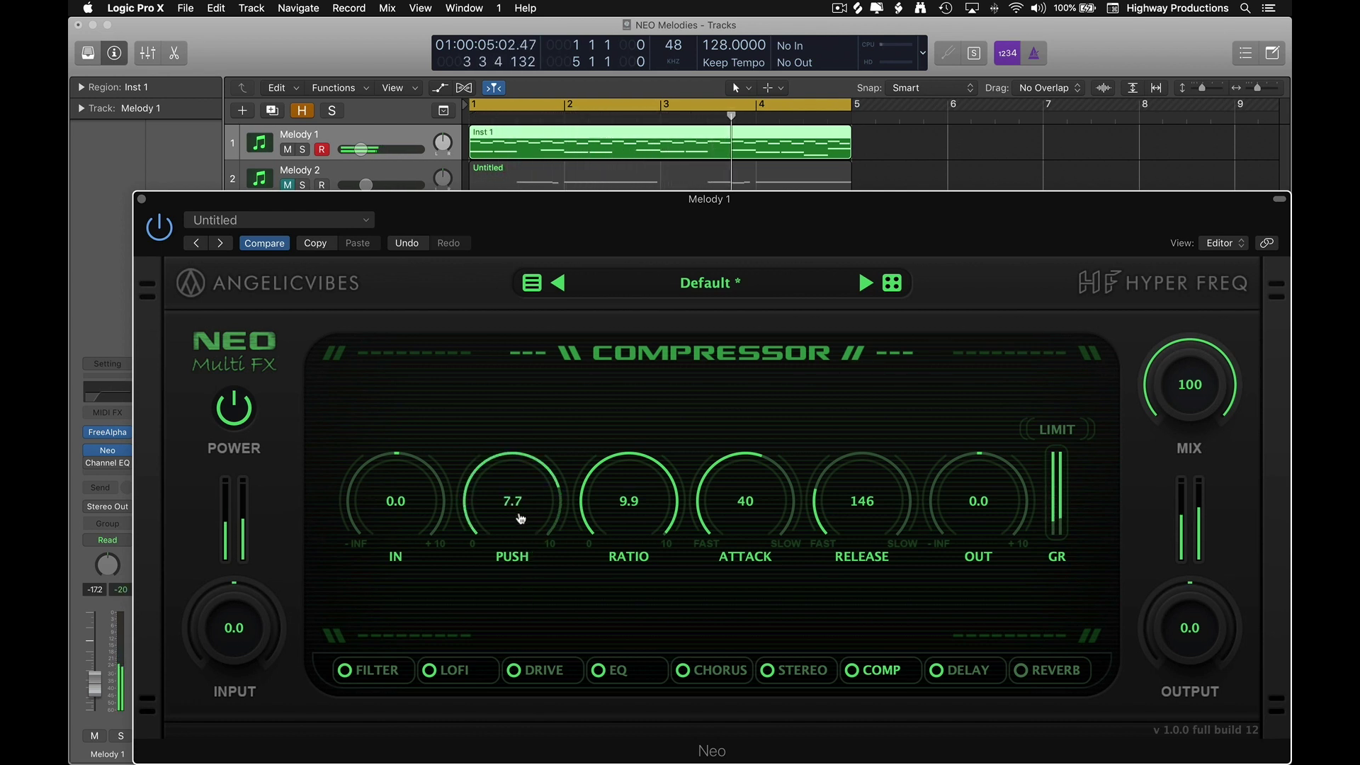
left_click_drag(628, 504, 617, 567)
left_click_drag(759, 522, 762, 545)
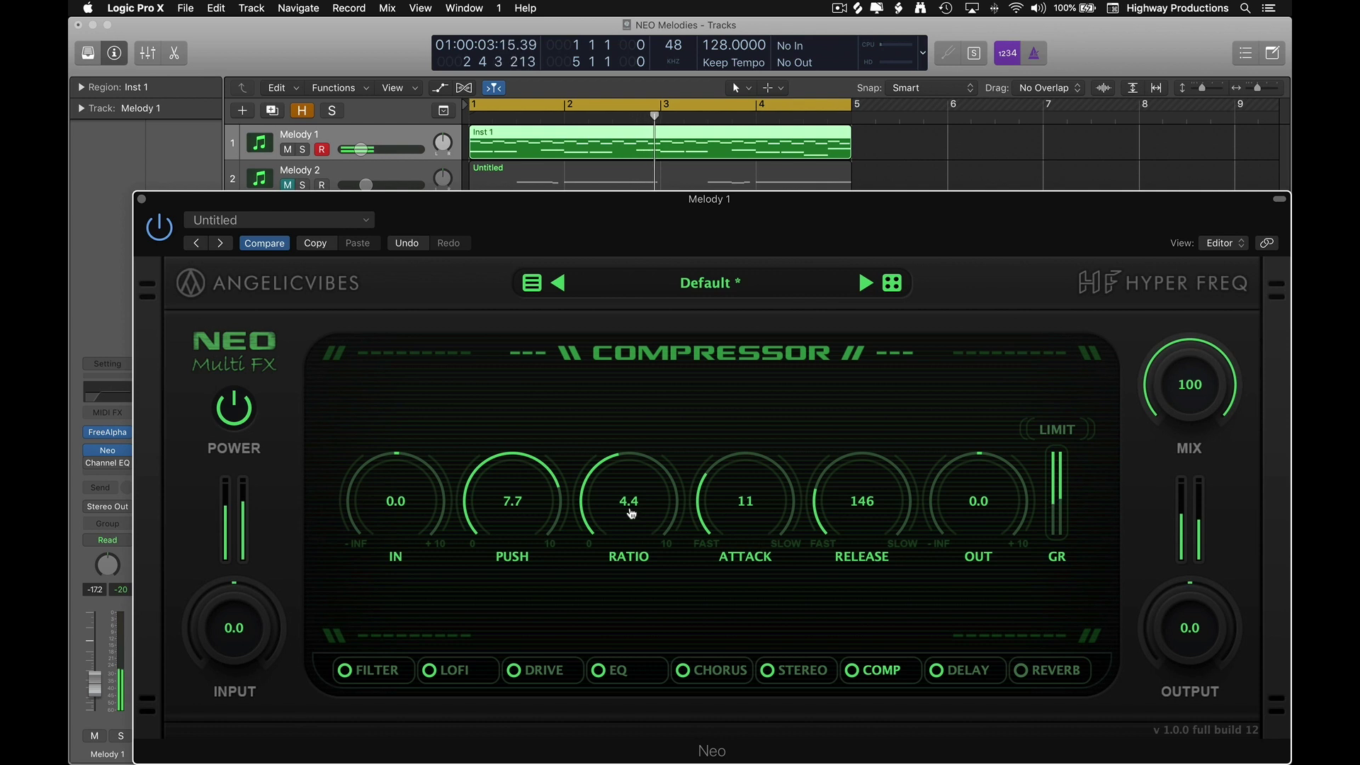
left_click_drag(630, 513, 648, 537)
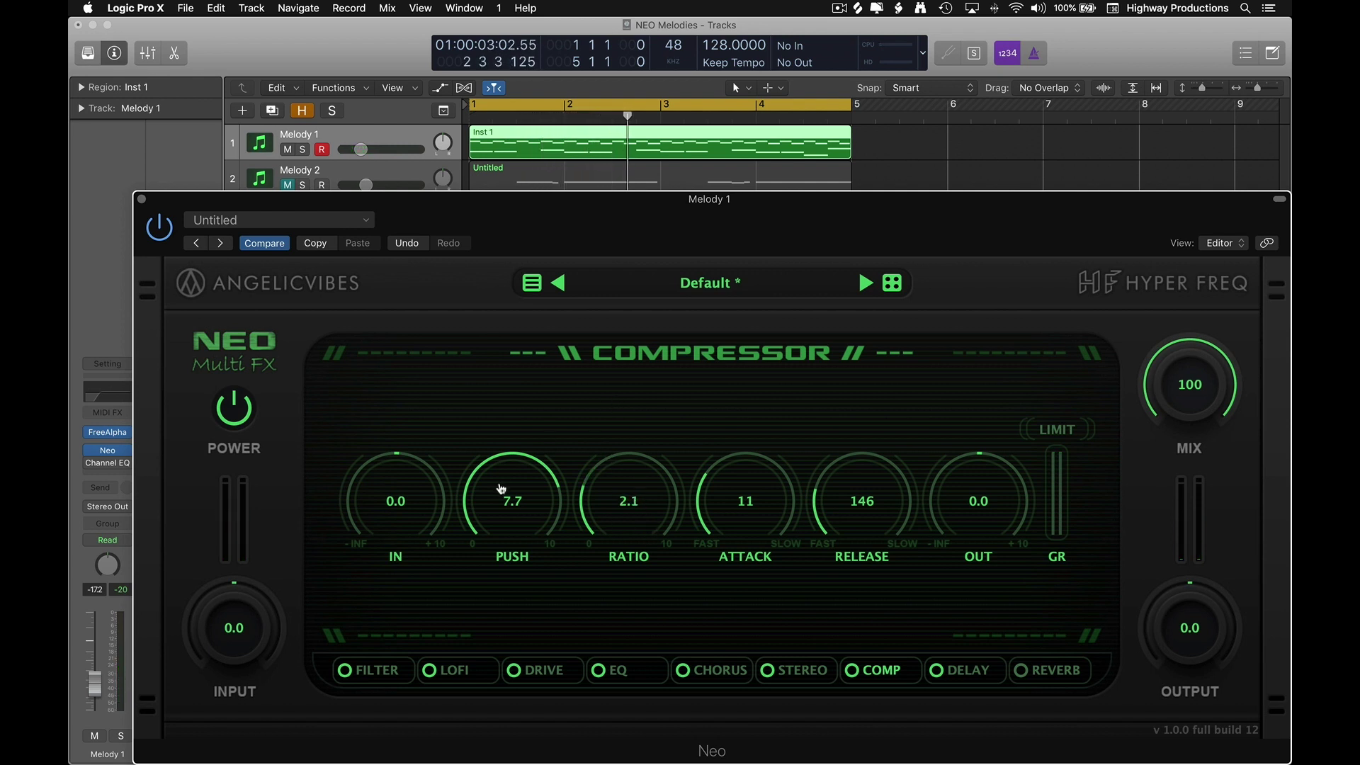
- Bring the compressor push down to 4.3 and settle the release at 70
key("Return")
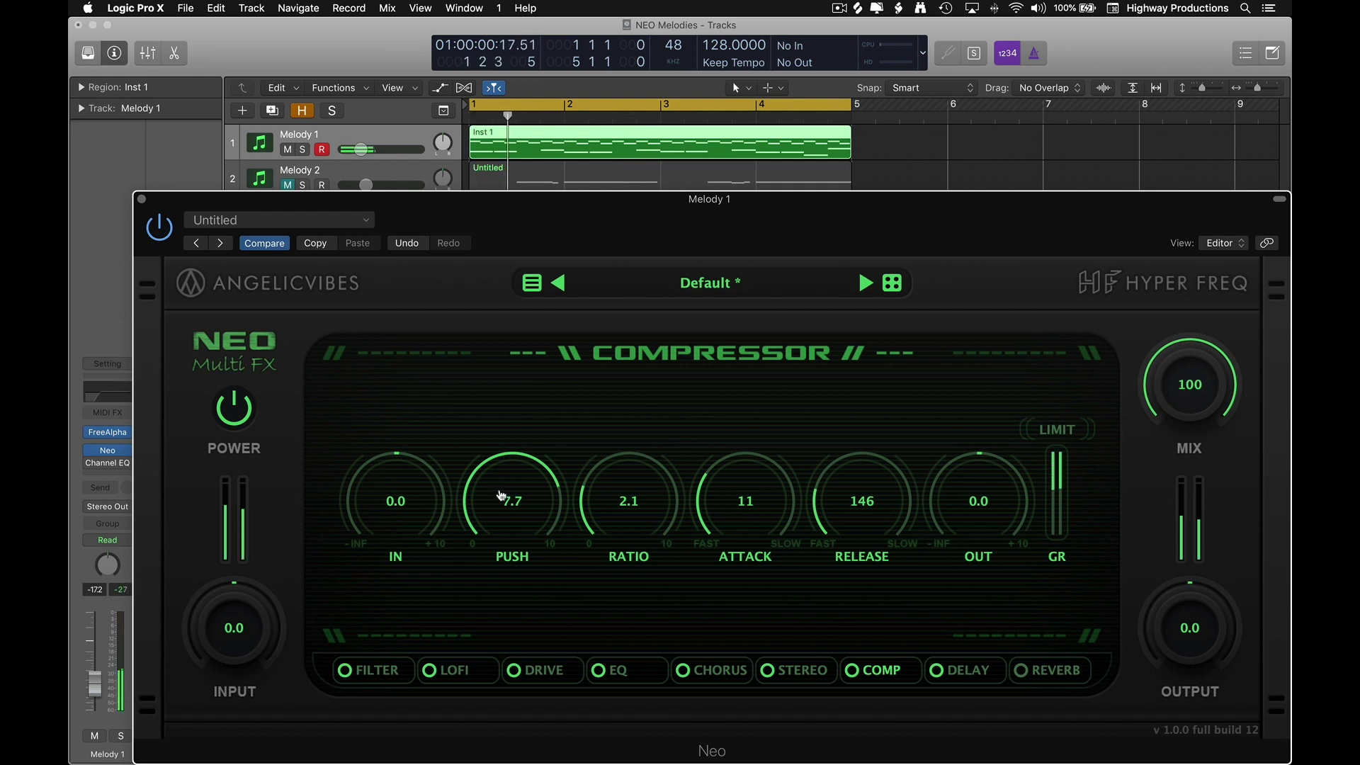
left_click_drag(501, 495, 497, 525)
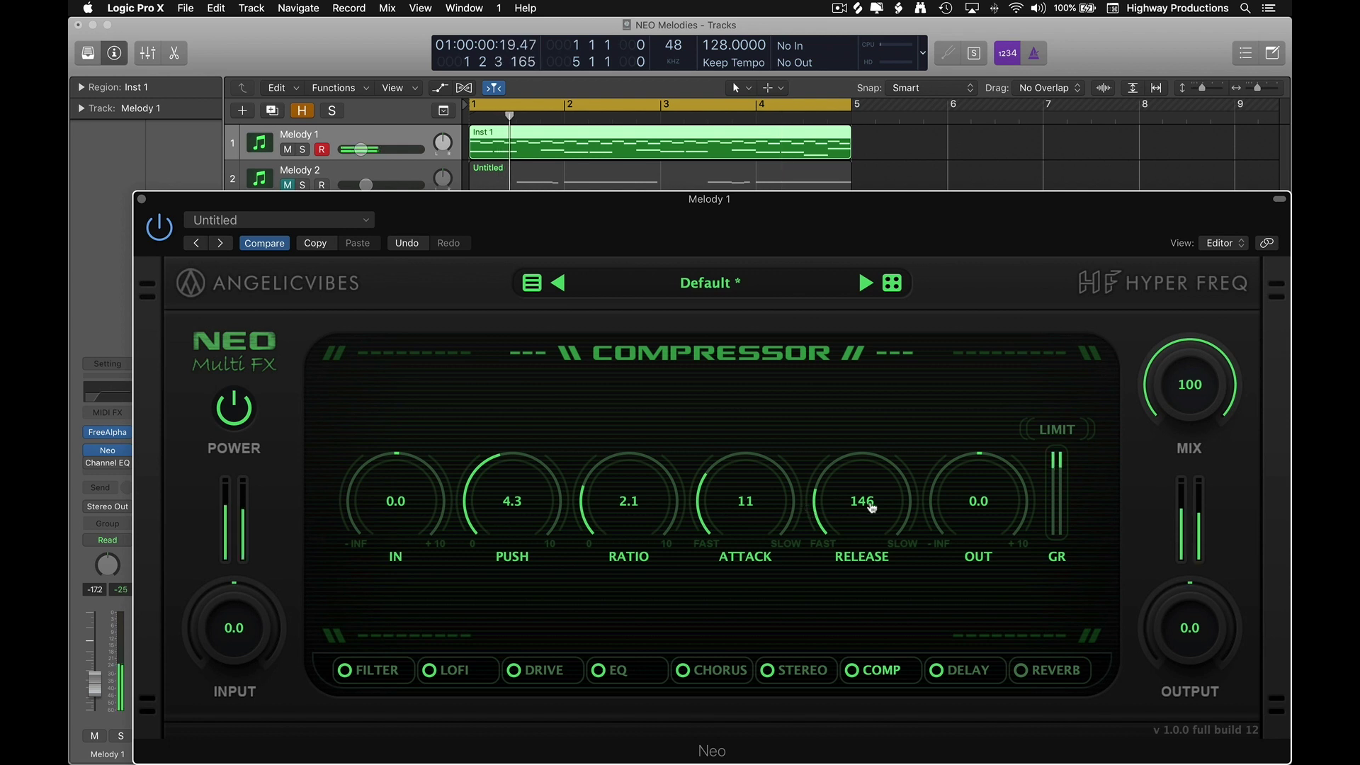
mouse_move(871, 510)
left_mouse_down()
mouse_move(872, 531)
mouse_move(876, 498)
left_mouse_up()
mouse_move(876, 490)
left_mouse_down()
mouse_move(878, 424)
mouse_move(878, 510)
left_mouse_up()
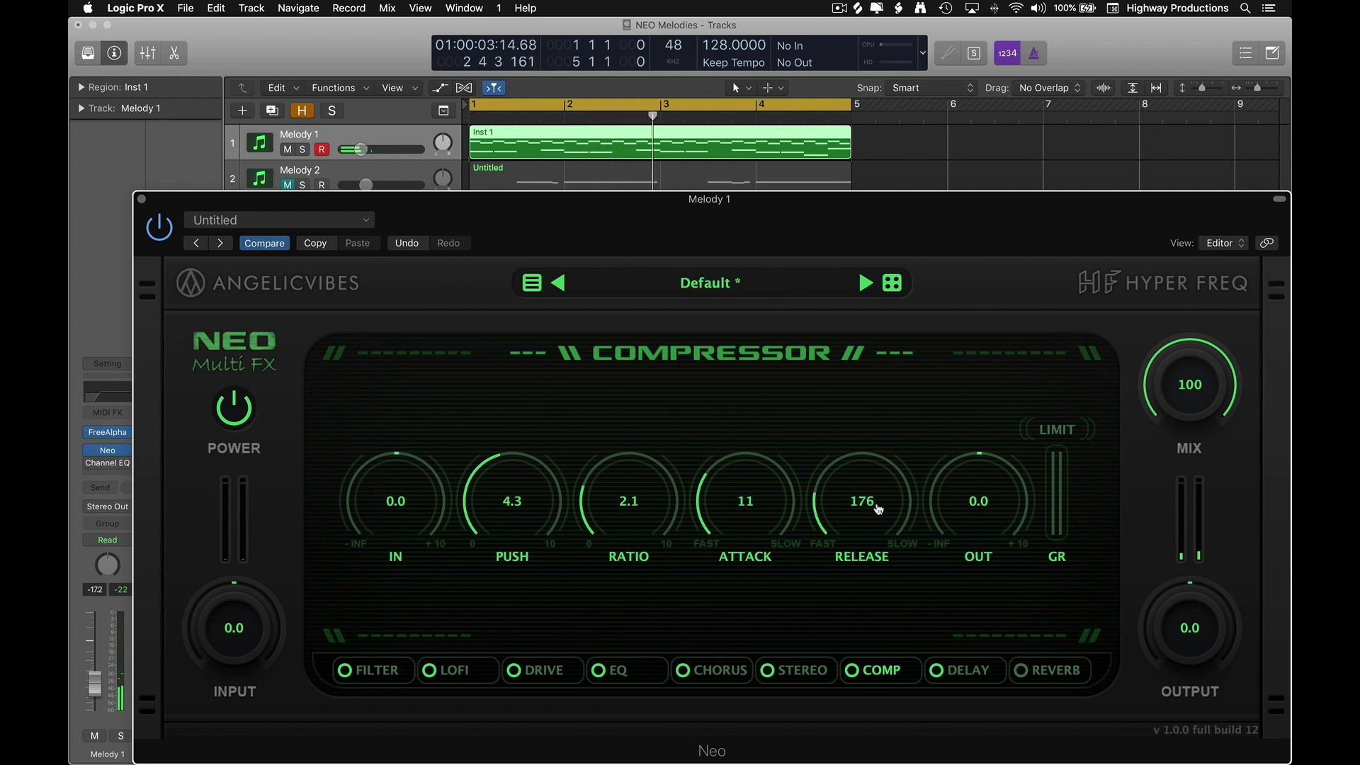
left_click_drag(878, 510, 879, 525)
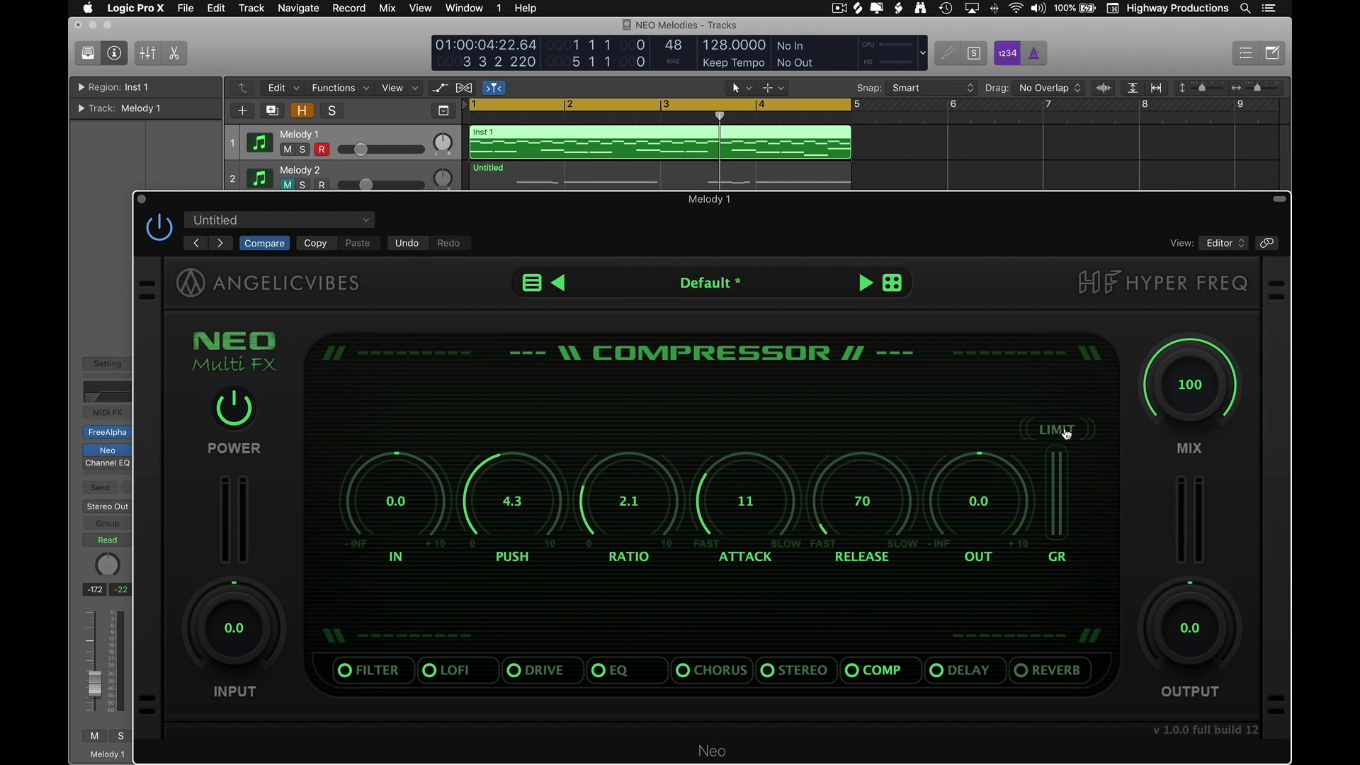
- During playback, compare the compressor limiter on and off, leave it off, then show the Delay module
key("space")
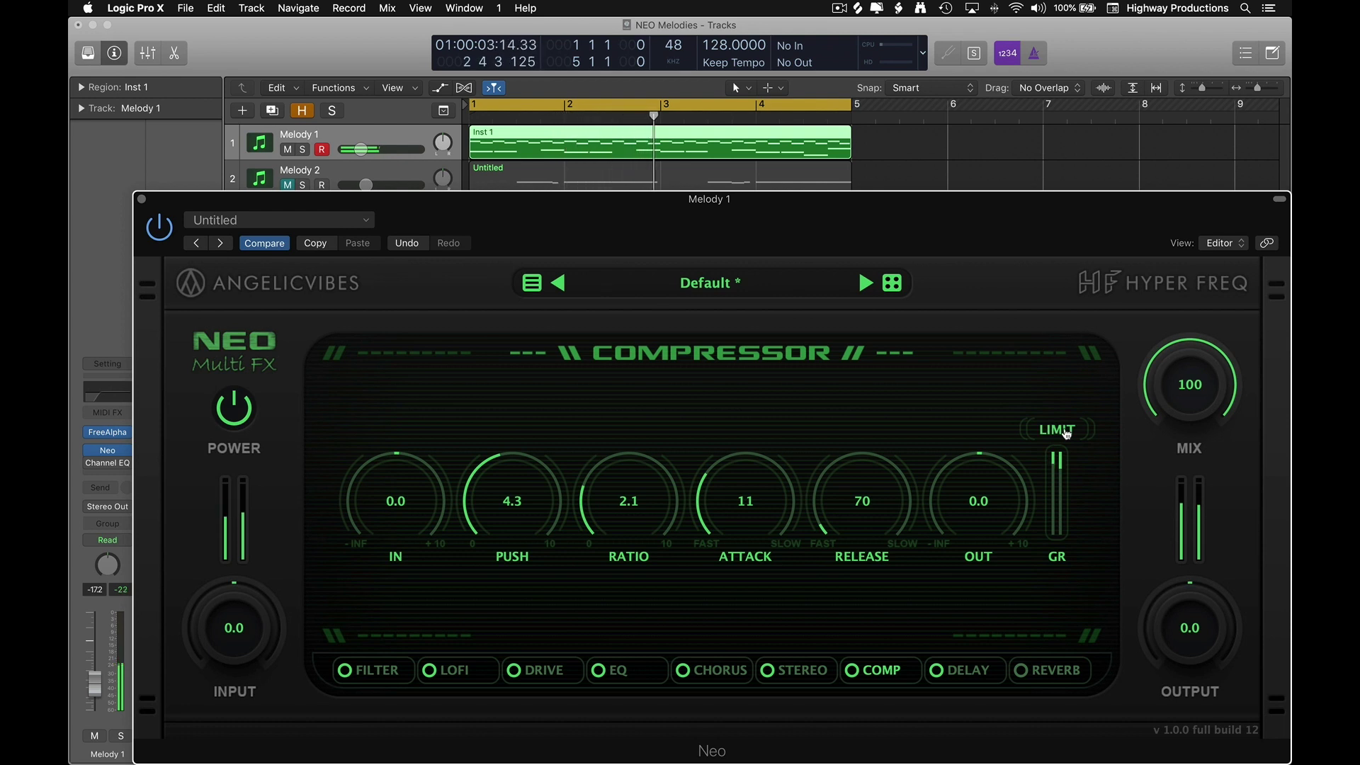
left_click(1056, 429)
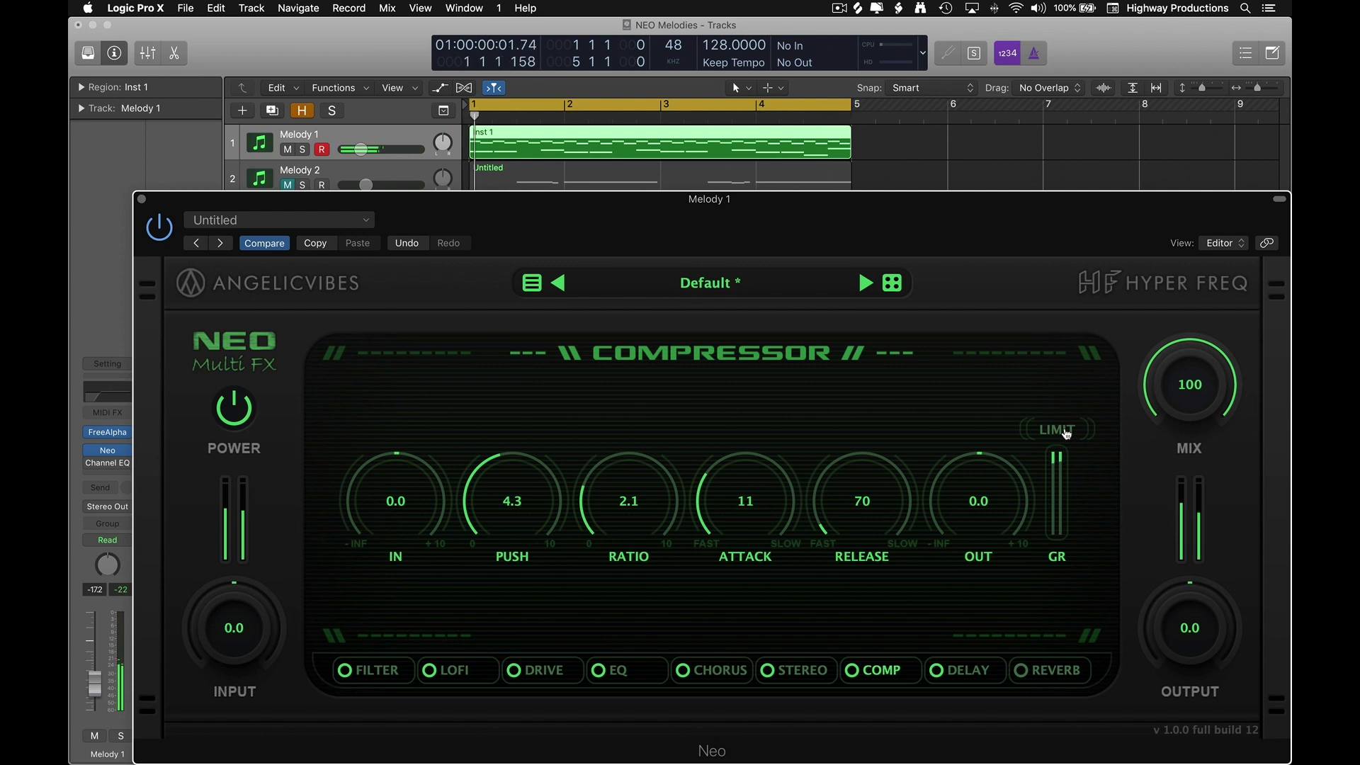
left_click(1057, 430)
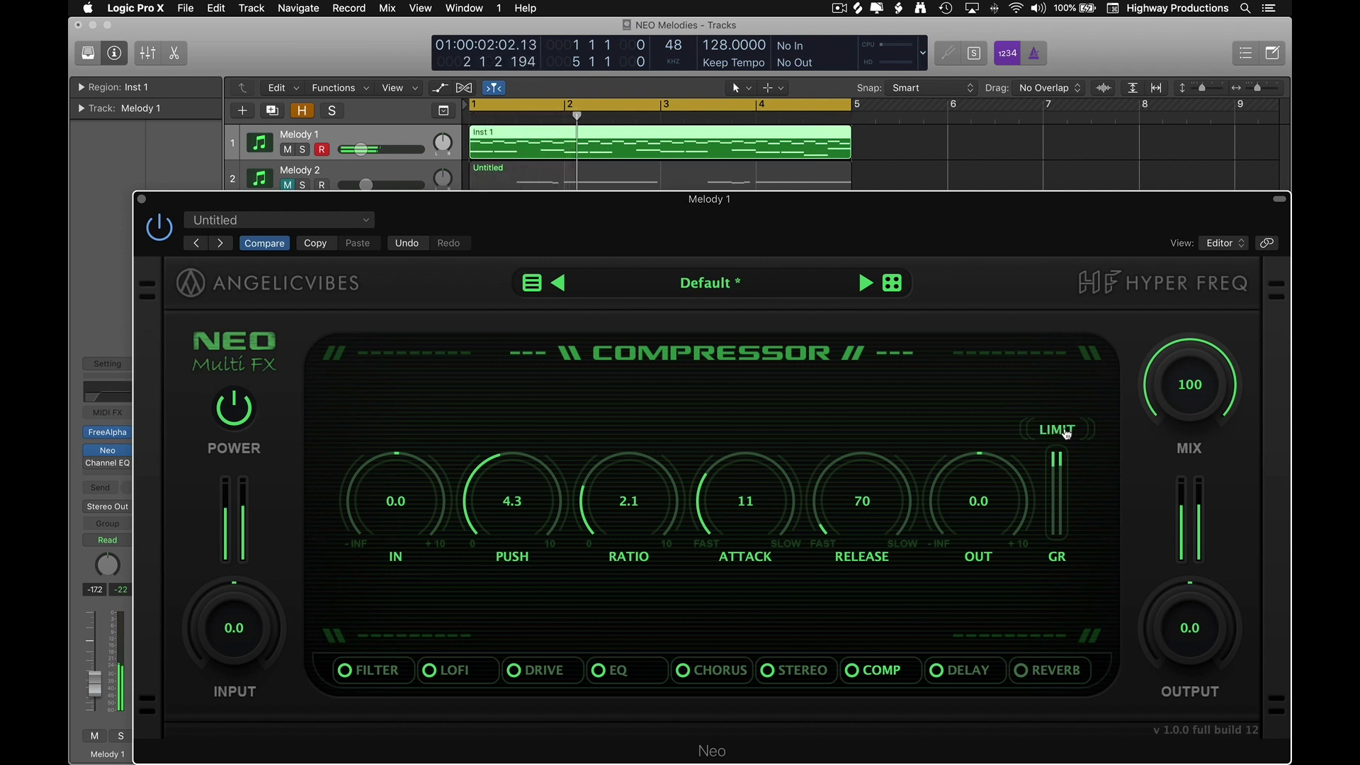
left_click(1066, 433)
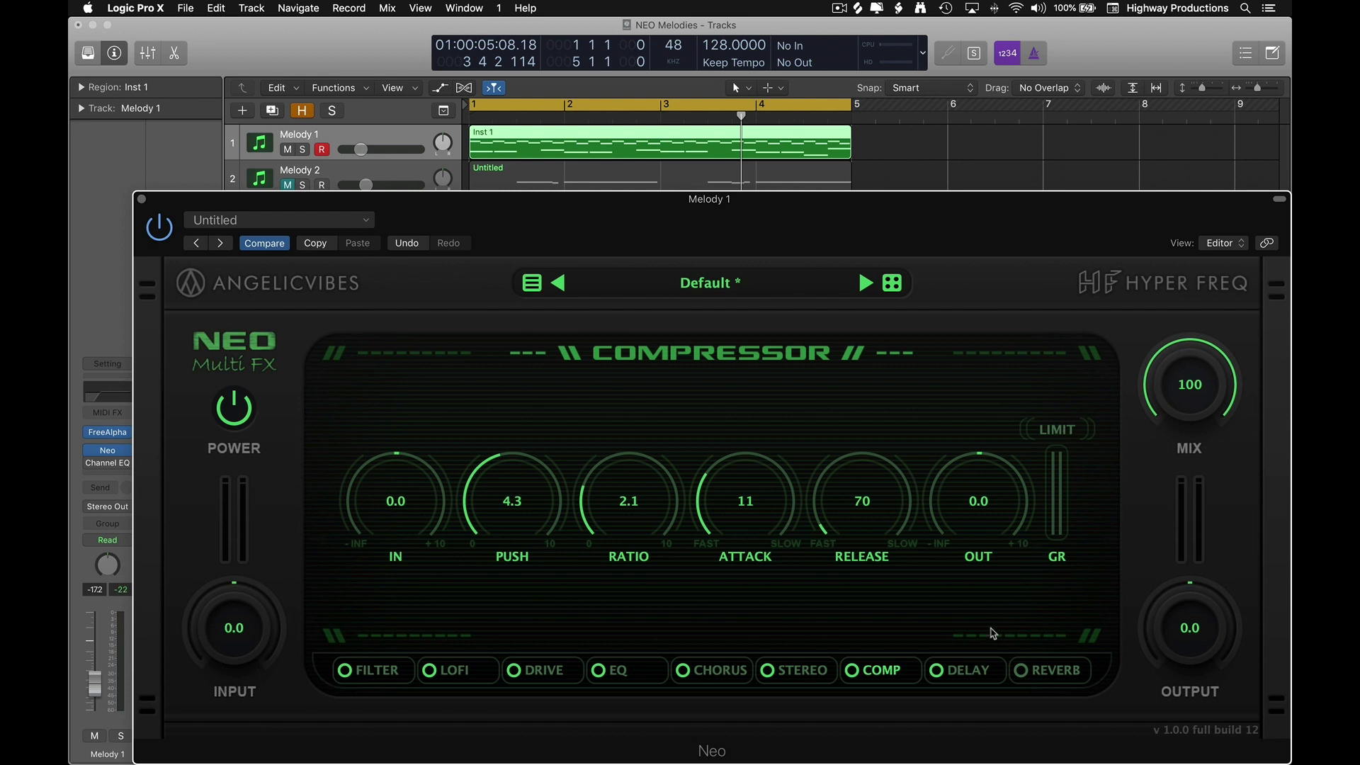
left_click(968, 670)
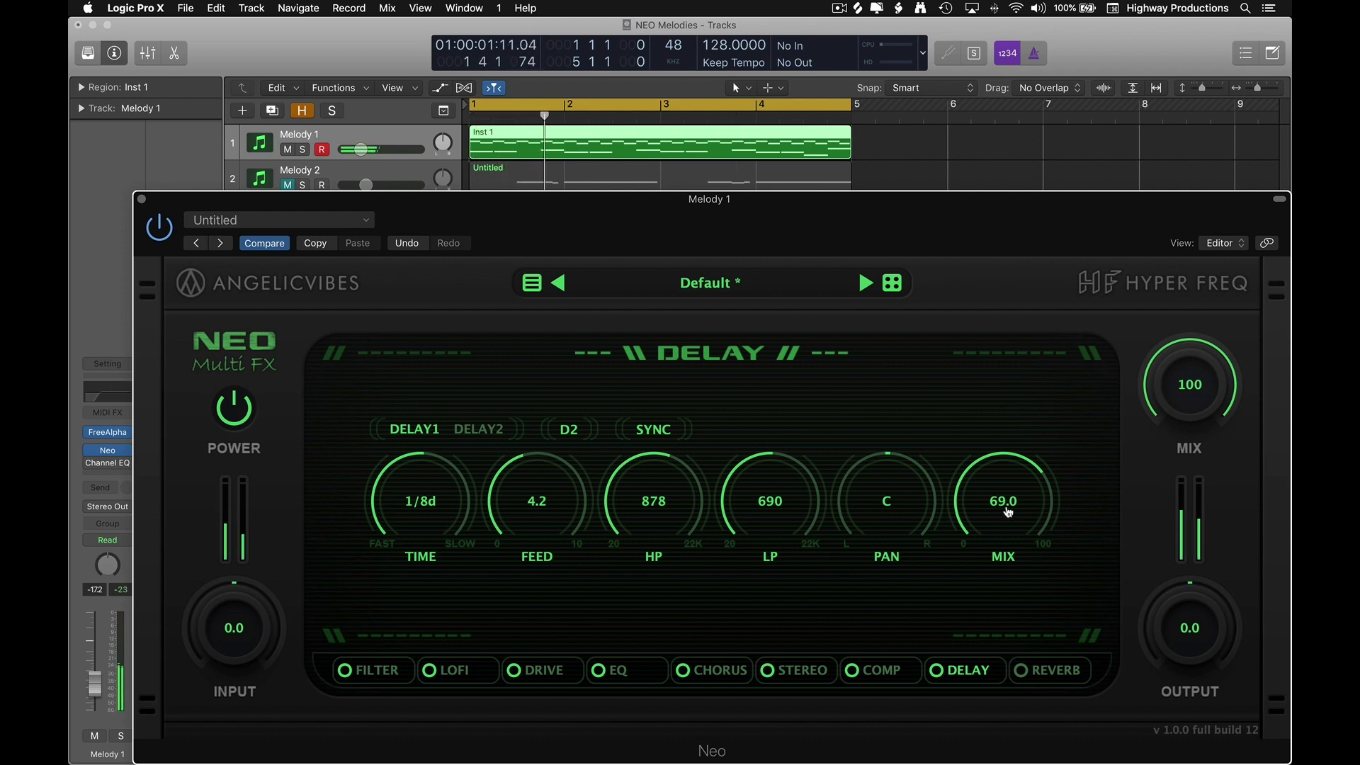
- Adjust Delay 1's mix and open its low-pass fully to 22000
mouse_move(1006, 509)
left_mouse_down()
mouse_move(1002, 570)
mouse_move(992, 461)
mouse_move(1001, 522)
left_mouse_up()
left_click_drag(784, 487, 783, 427)
left_click_drag(656, 503, 653, 555)
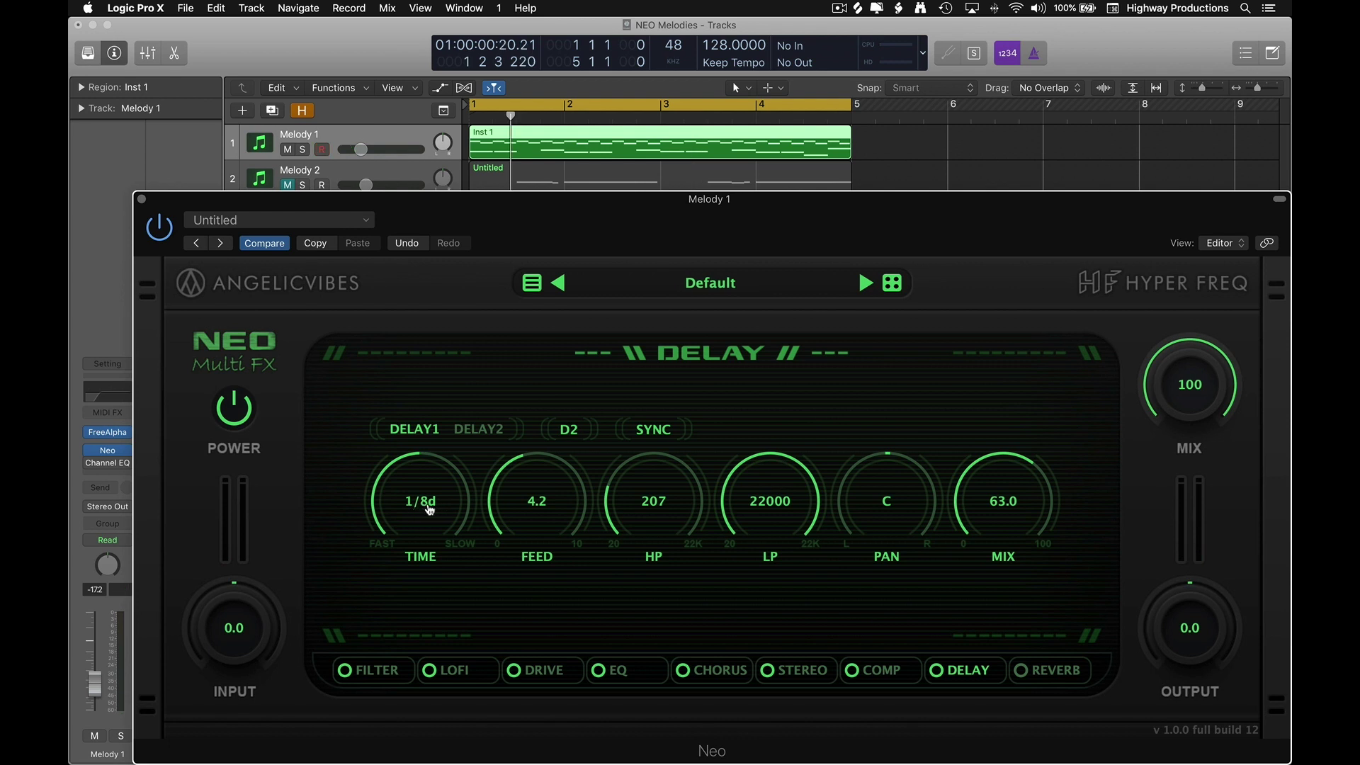
- Set Delay 1 to 1/4 time, feedback 2.4, high-pass 20 and mix 37.0 while auditioning
left_click_drag(425, 518, 425, 513)
key("space")
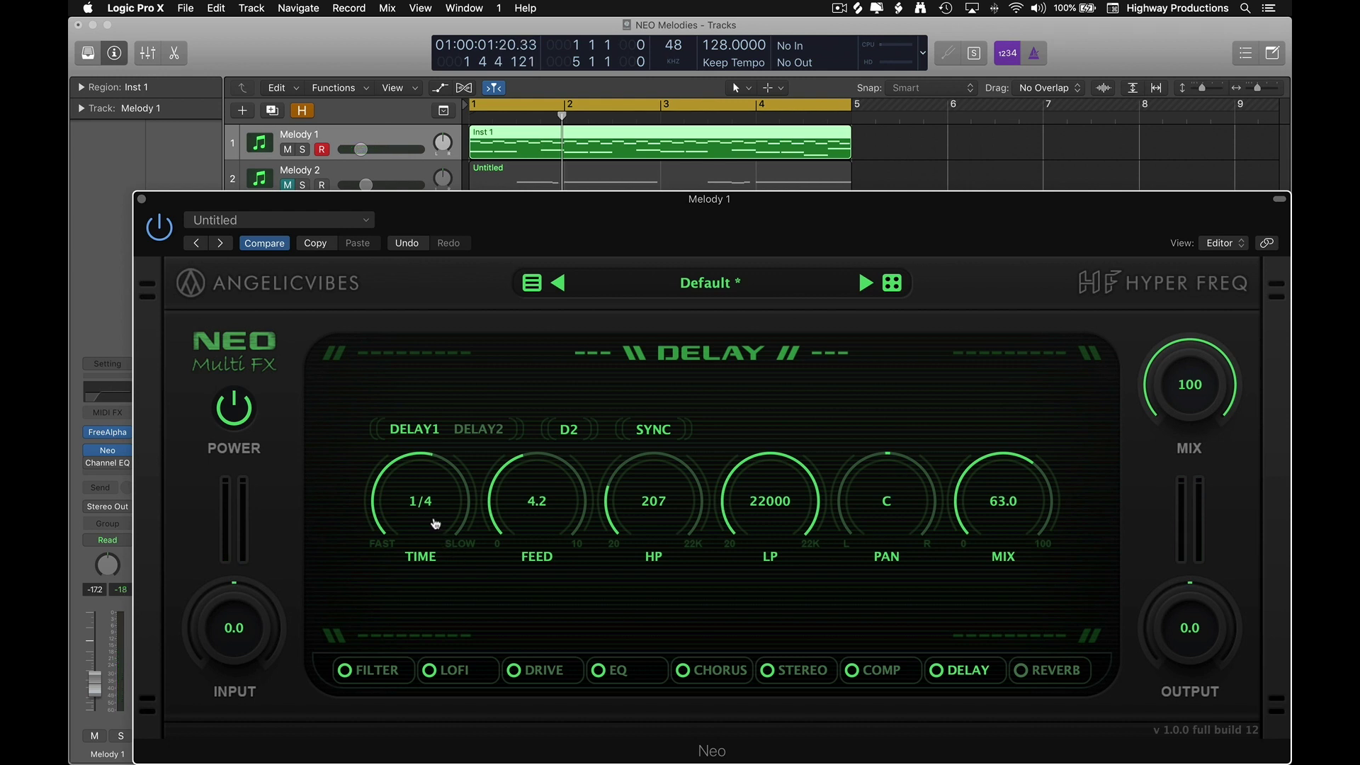
left_click_drag(435, 524, 438, 542)
key("space")
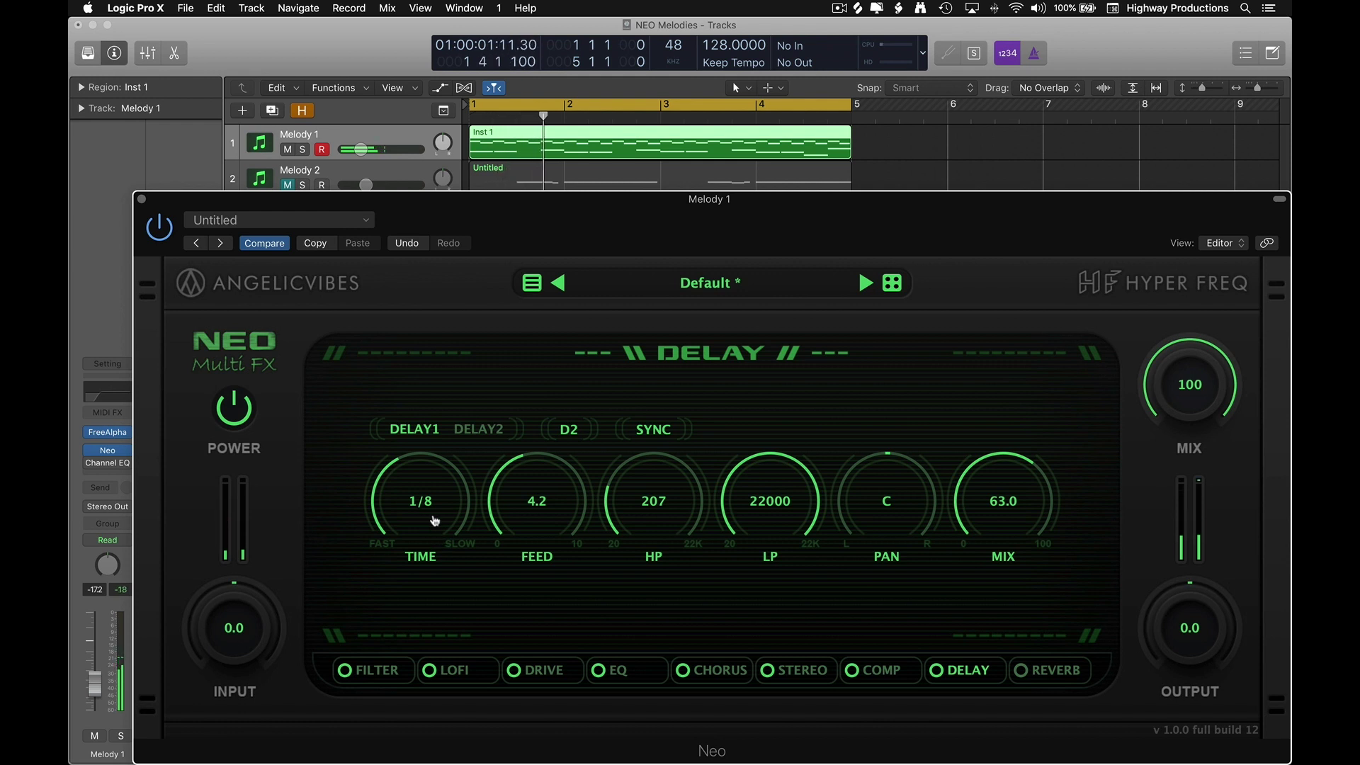
left_click_drag(434, 522, 434, 504)
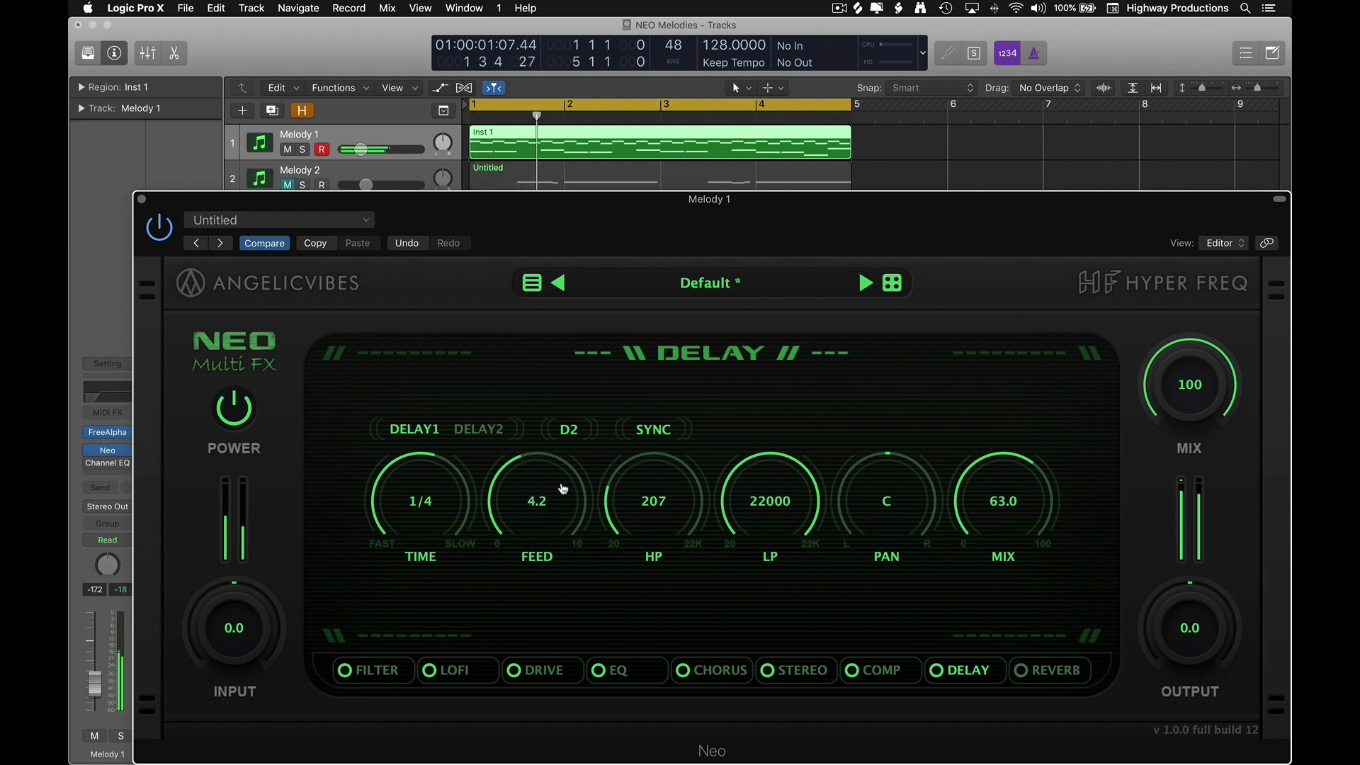
left_click_drag(563, 489, 564, 507)
key("Return")
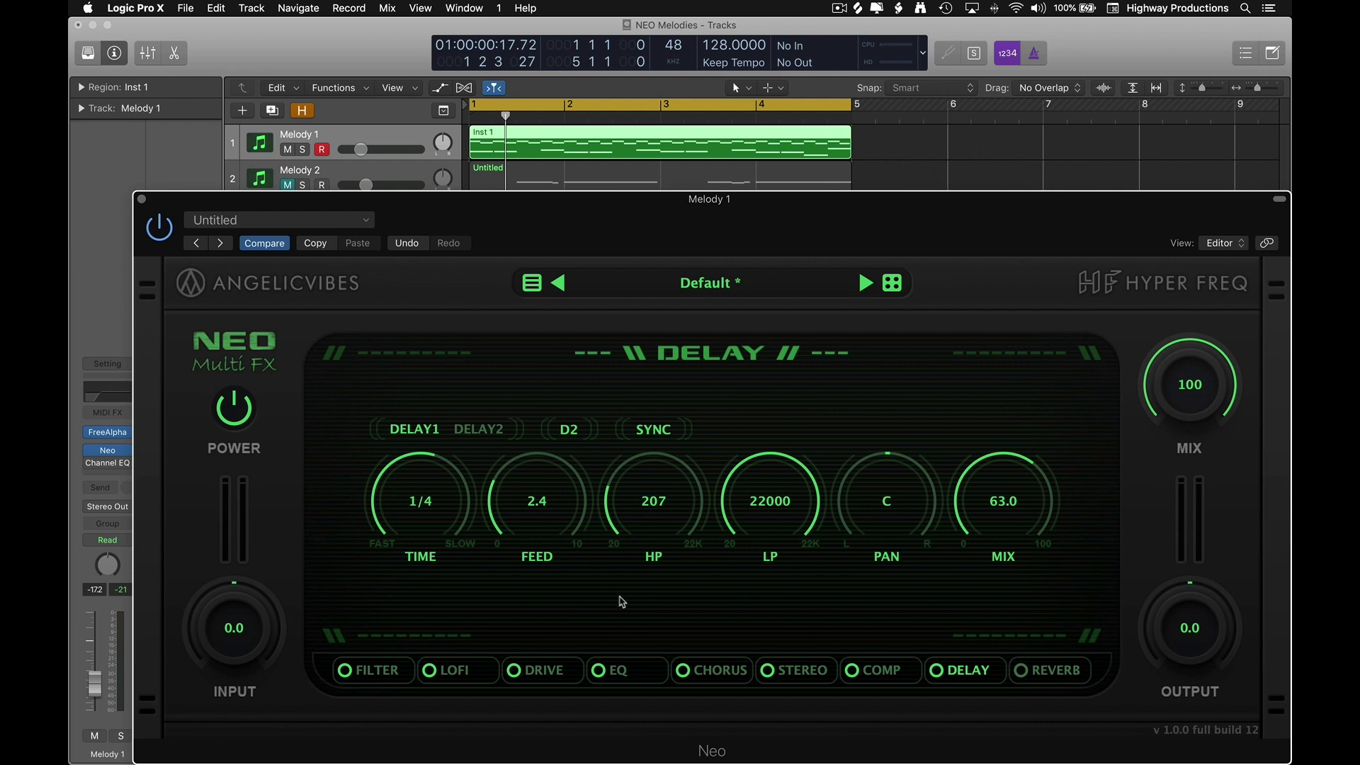
left_click_drag(653, 504, 656, 532)
mouse_move(998, 501)
left_mouse_down()
mouse_move(1006, 567)
mouse_move(1000, 501)
mouse_move(1016, 546)
mouse_move(1016, 512)
left_mouse_up()
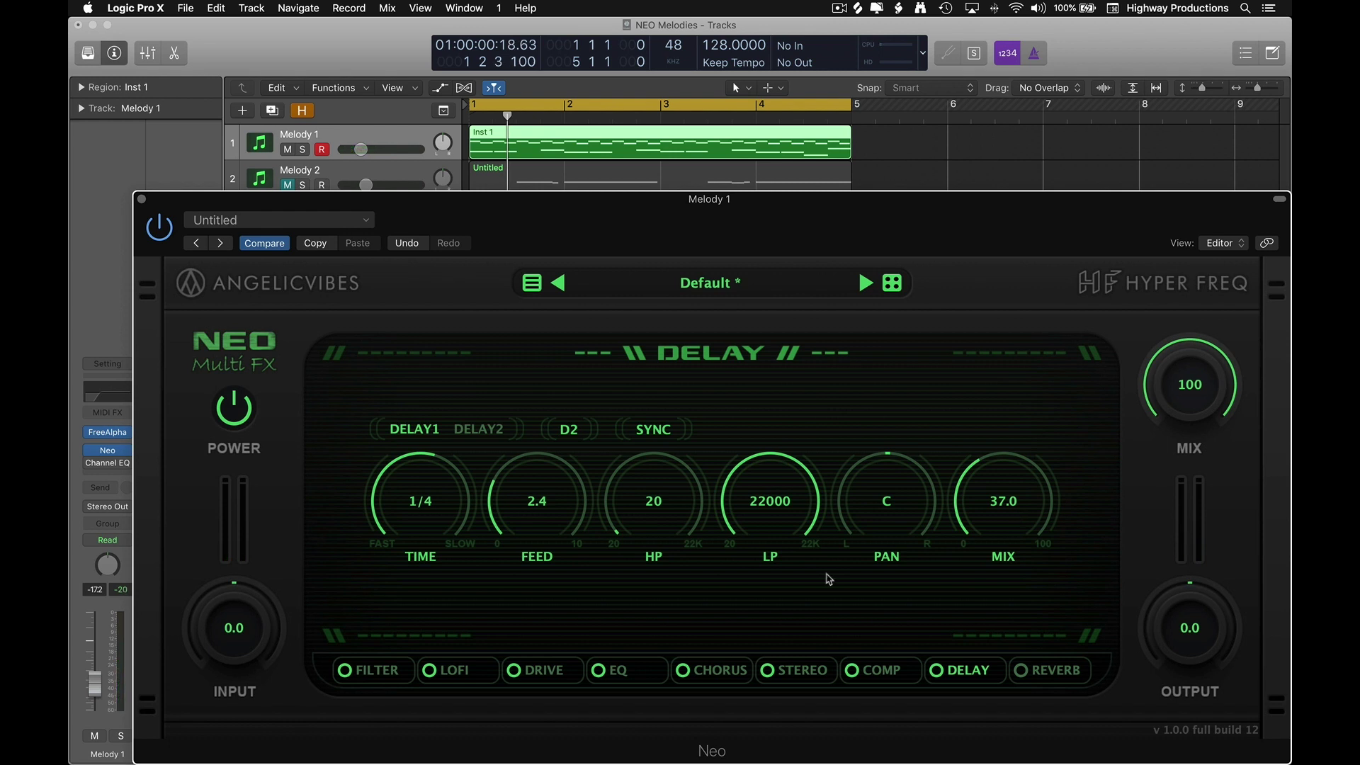
left_click(491, 434)
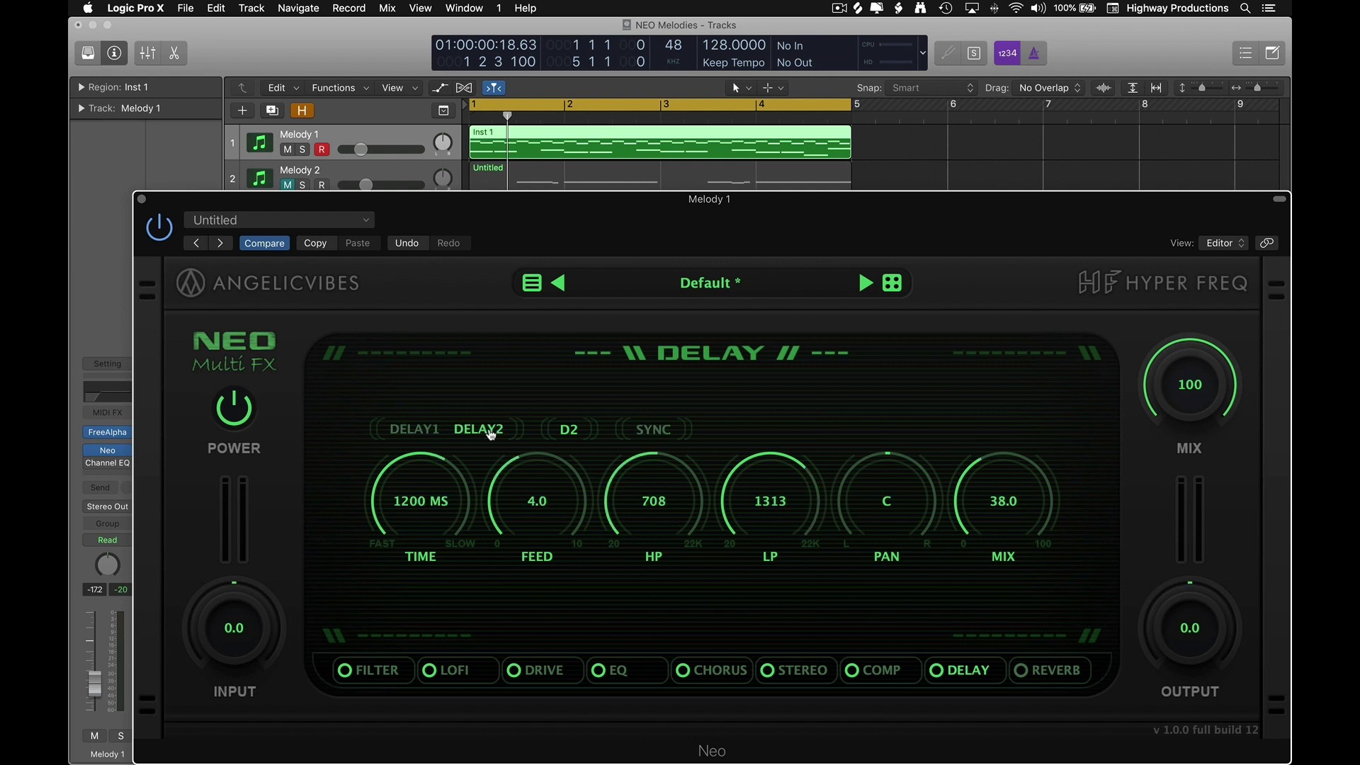
- Sync Delay 2 to tempo and settle its time on 1/4d after auditioning other values
left_click(647, 433)
left_click_drag(428, 518, 428, 531)
key("space")
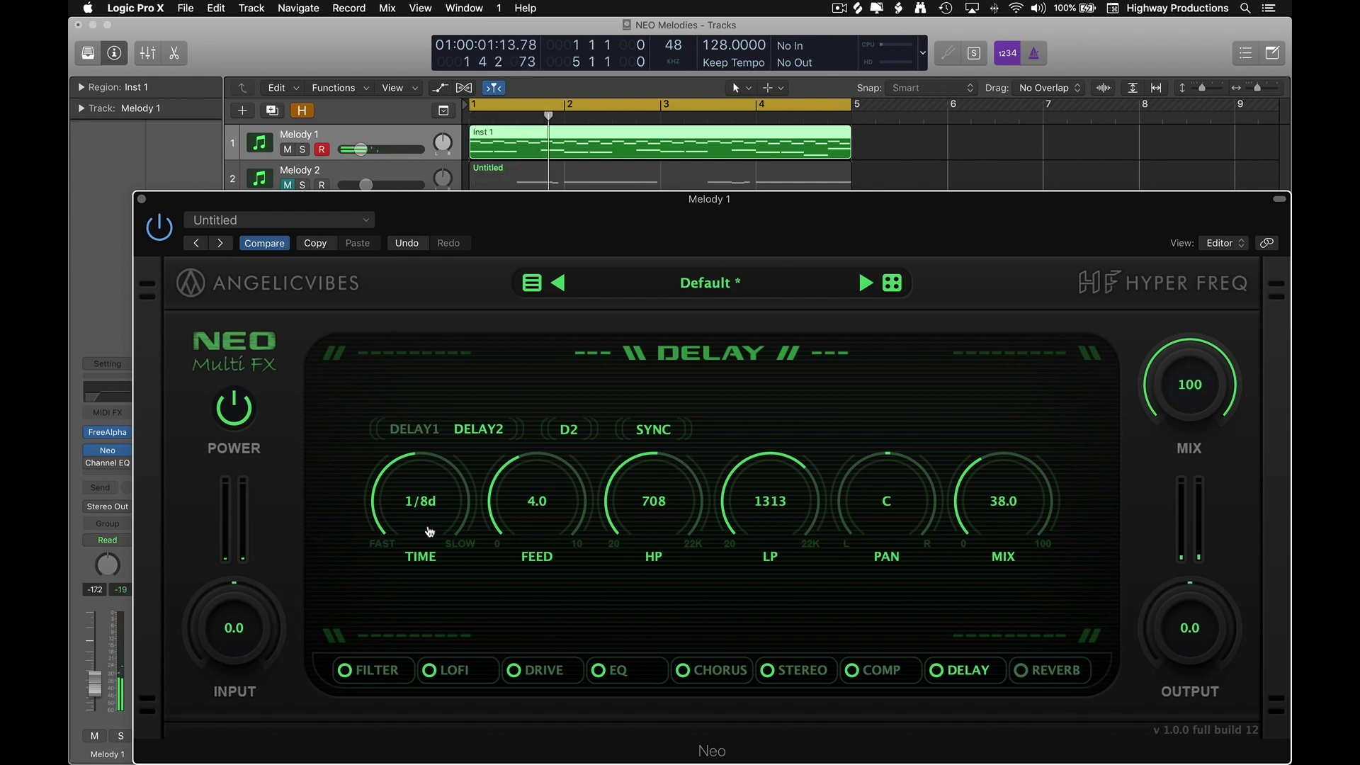
mouse_move(432, 523)
left_mouse_down()
mouse_move(429, 551)
mouse_move(417, 507)
left_mouse_up()
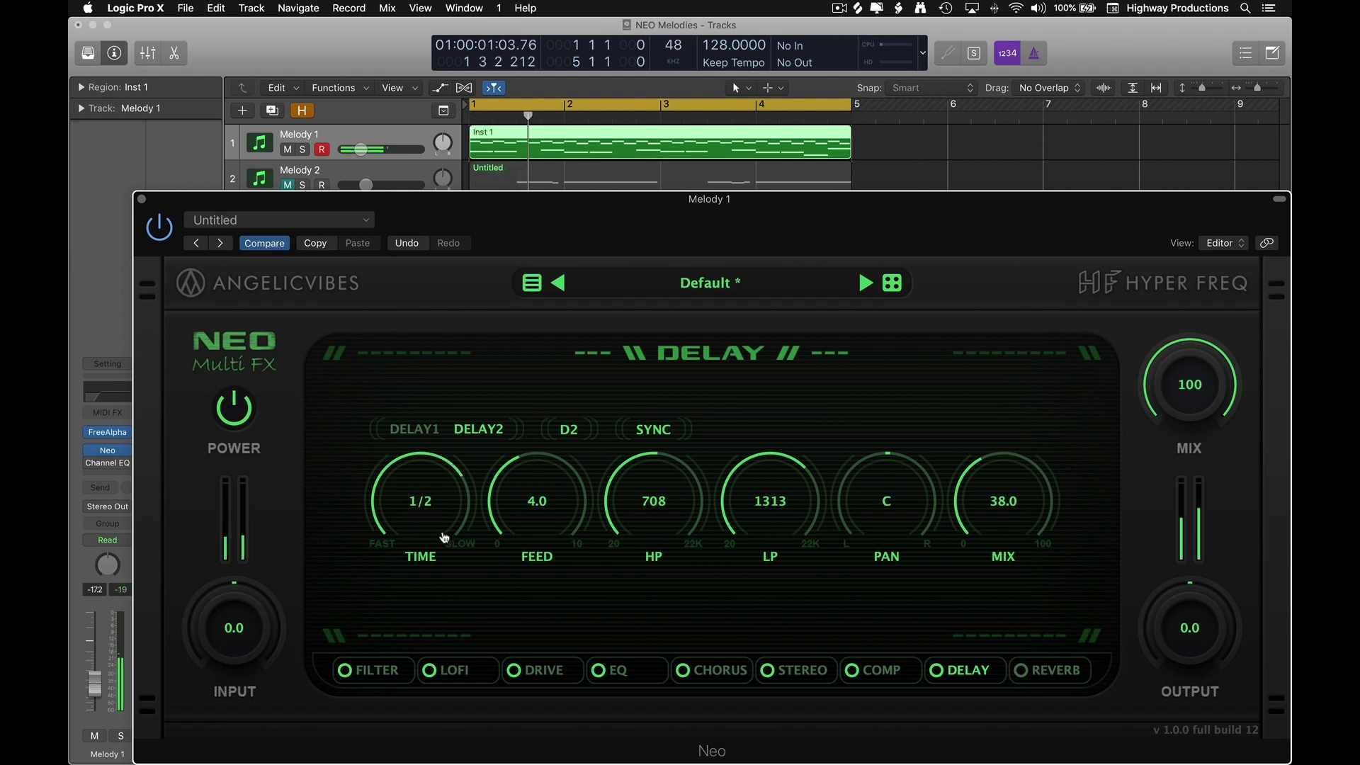
left_click_drag(441, 535, 439, 509)
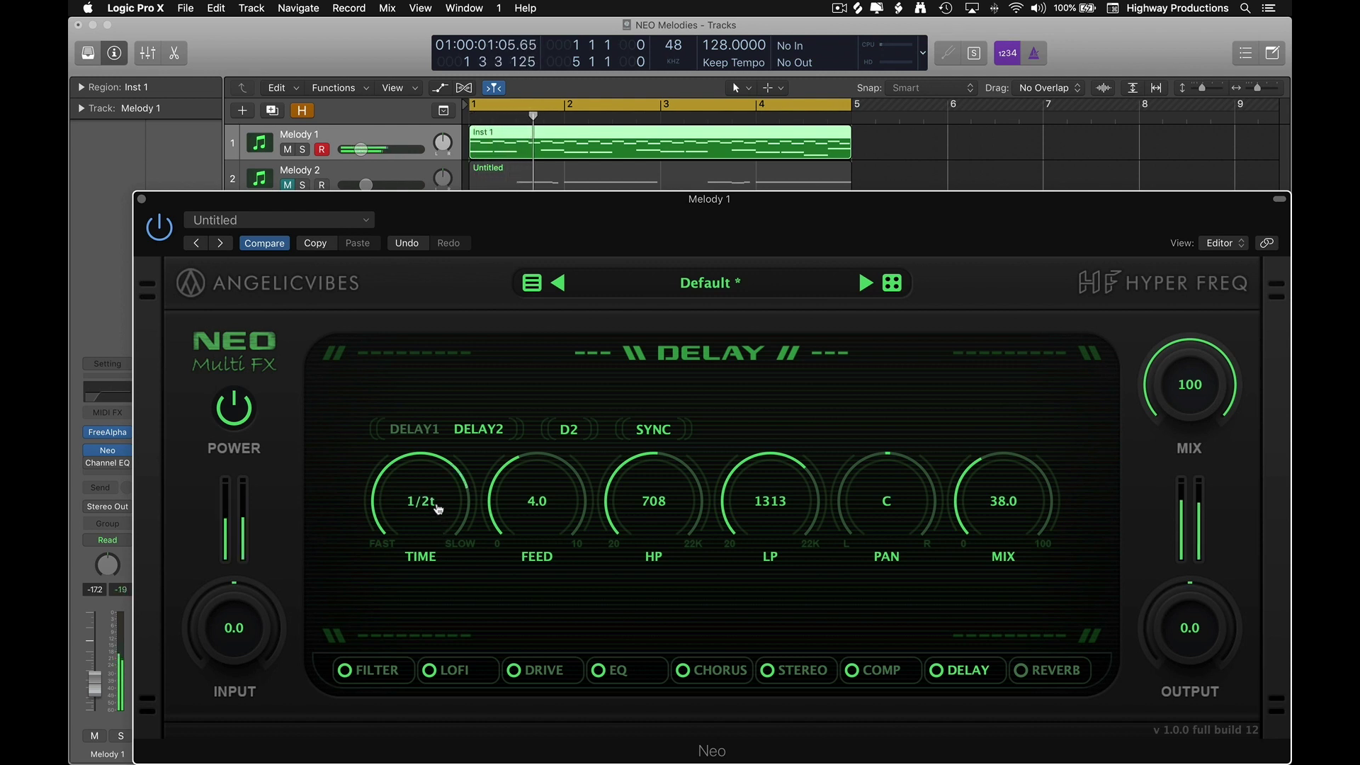
left_click_drag(417, 522, 417, 542)
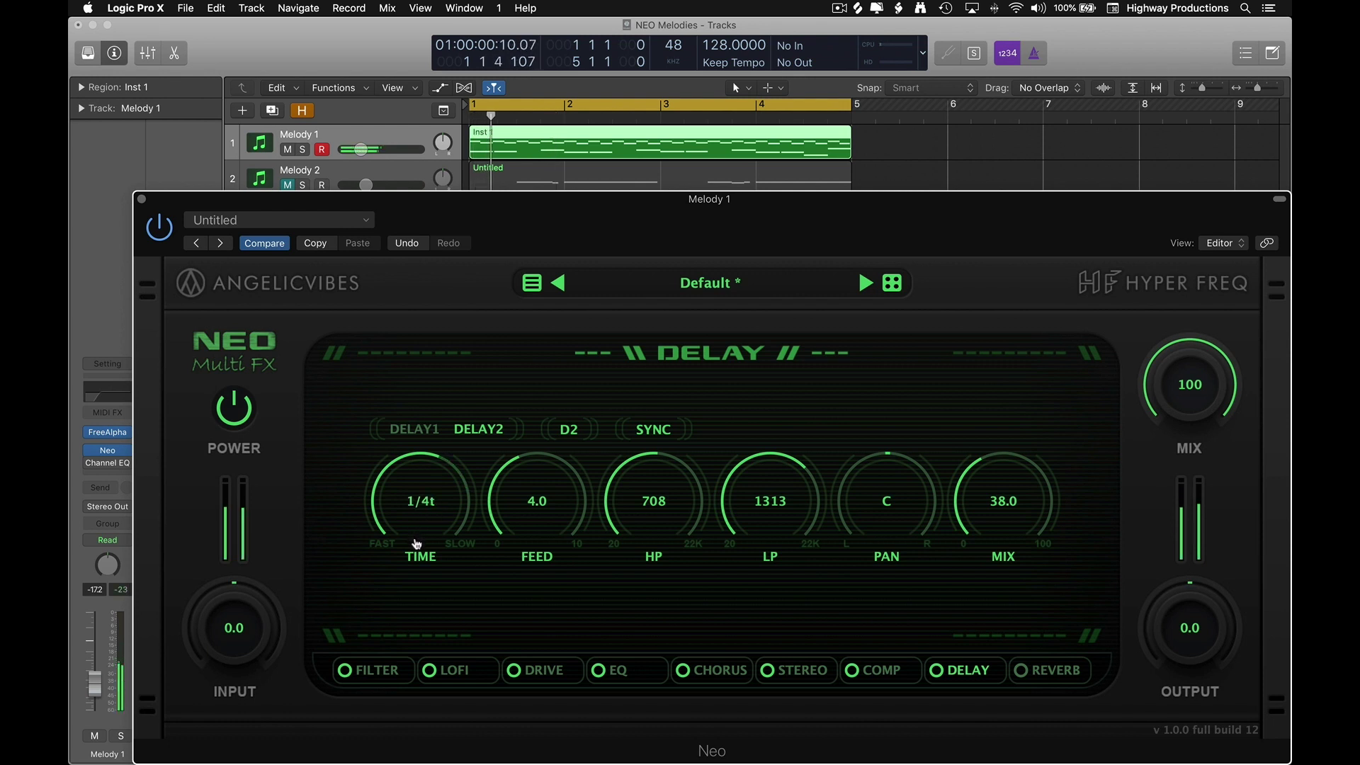
left_click_drag(426, 528, 425, 524)
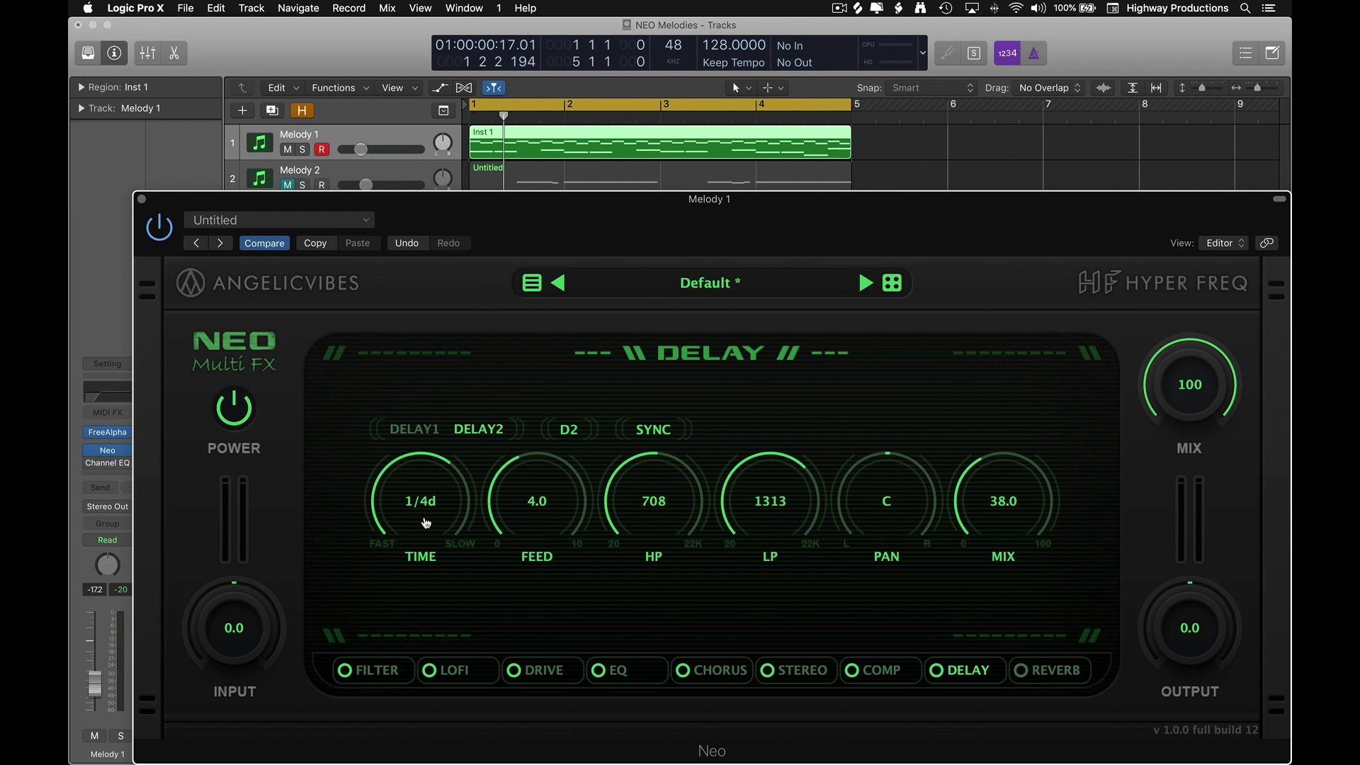
- Give Delay 2 high-pass 371, low-pass 8004 and pan R44, and pan Delay 1 to L48
left_click_drag(615, 500, 640, 521)
left_click_drag(791, 514, 779, 495)
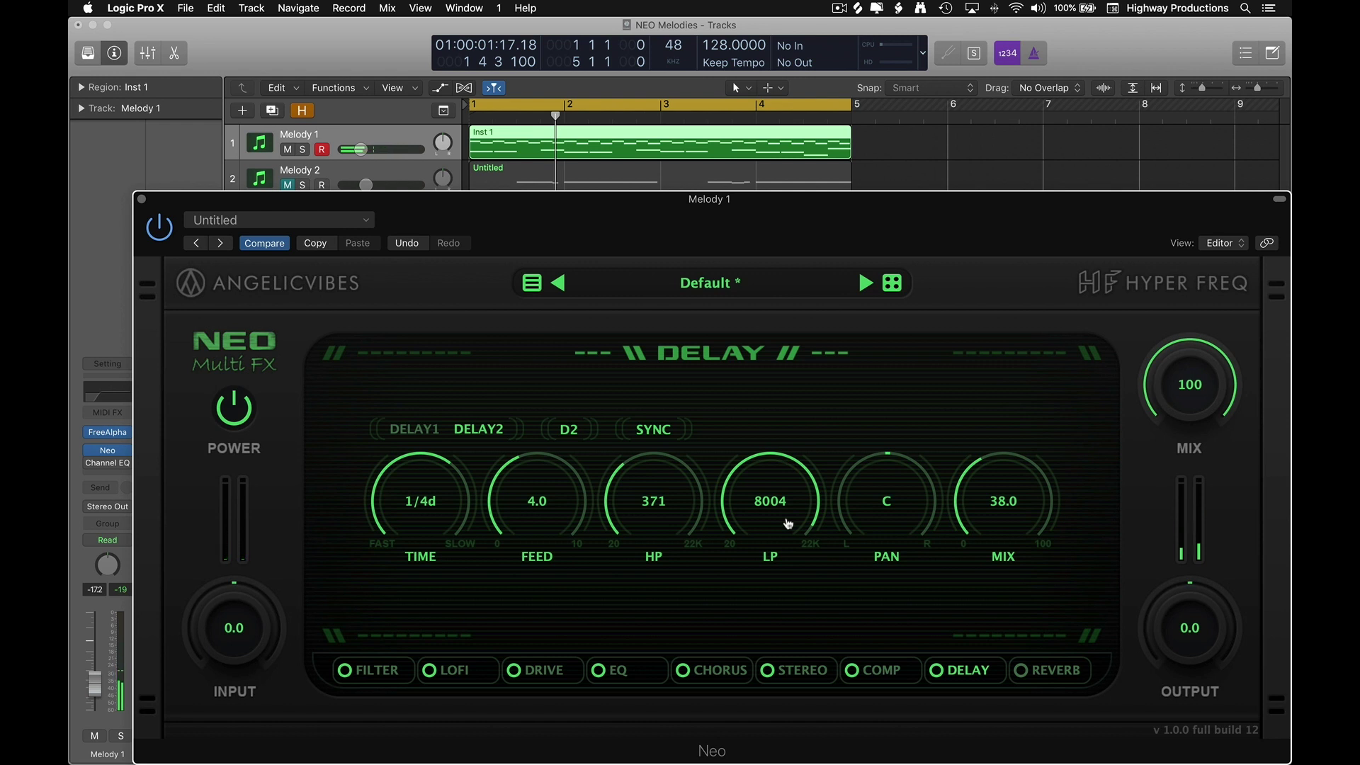
left_click_drag(896, 508, 896, 485)
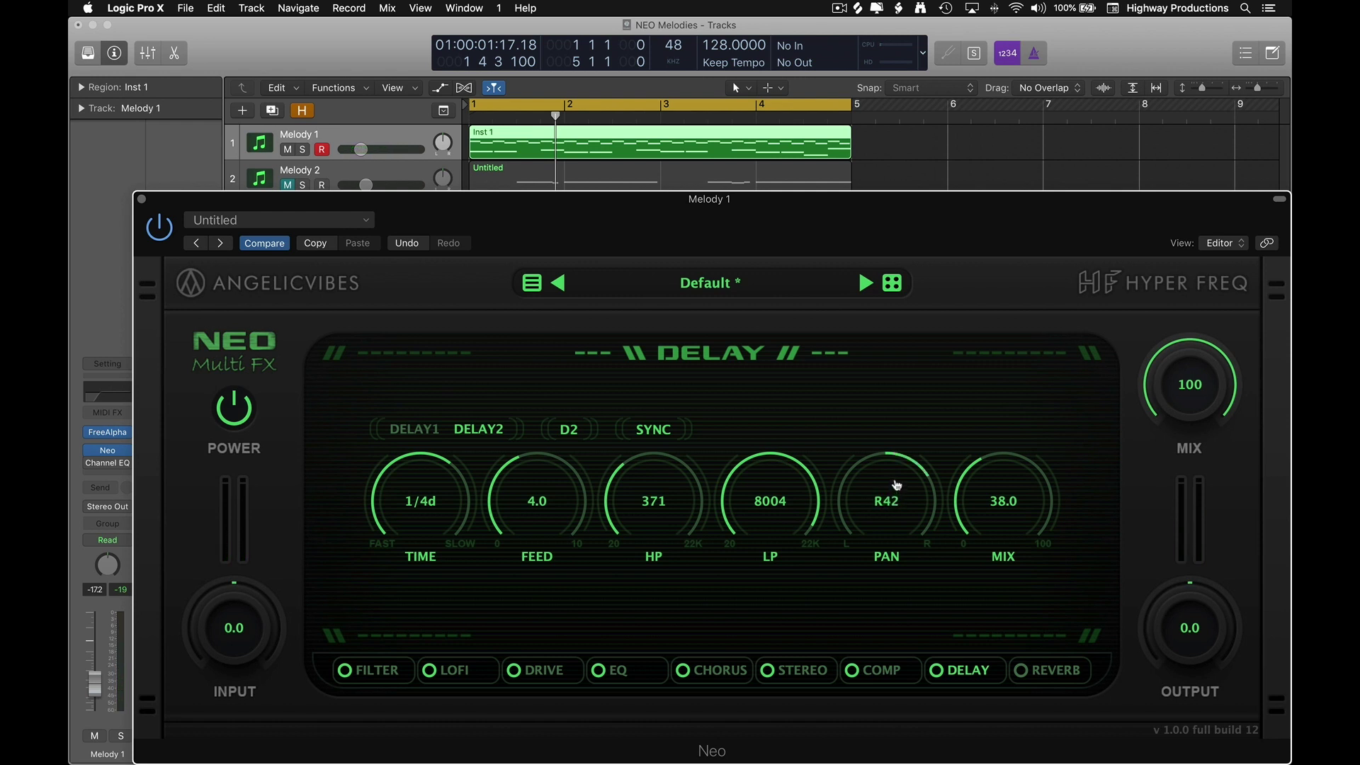
left_click(423, 434)
left_click_drag(908, 508, 909, 533)
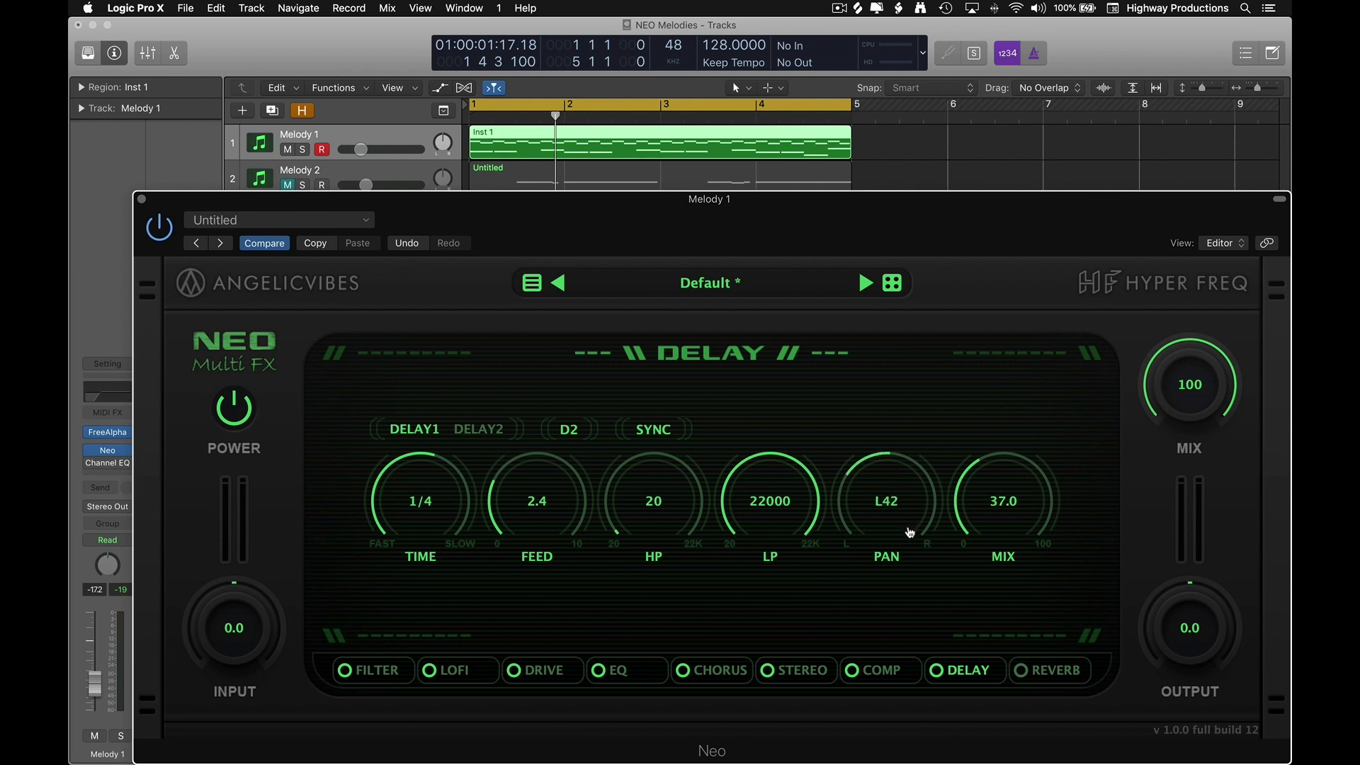
key("space")
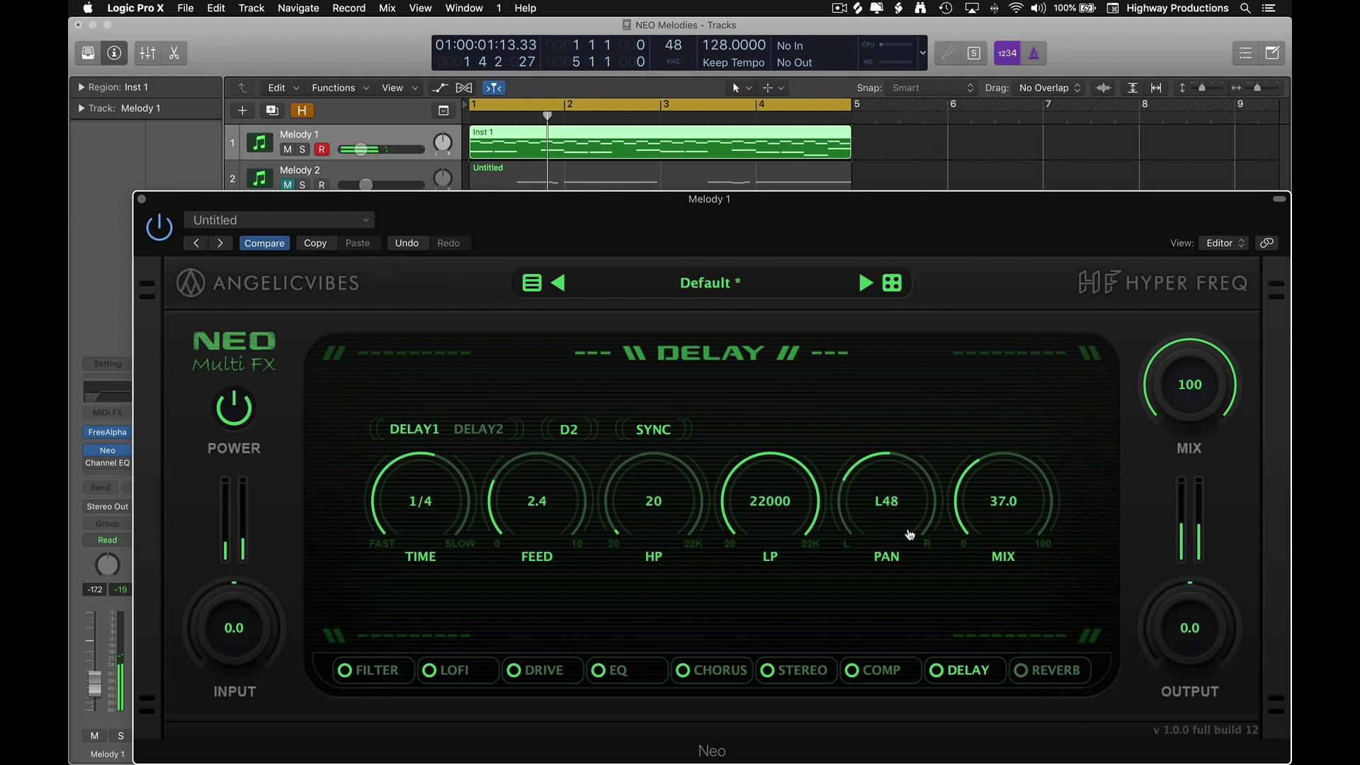
left_click(489, 427)
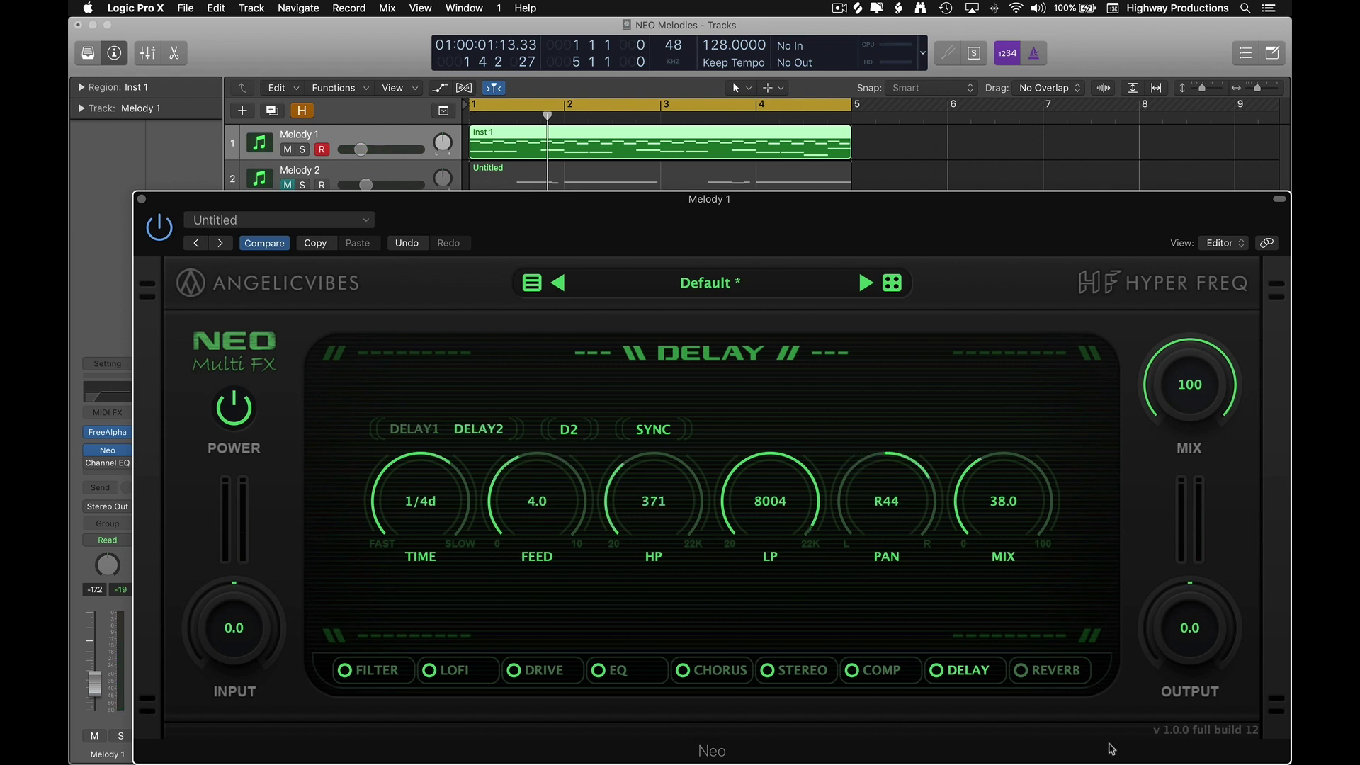
- Enable Neo's reverb with room 7.4, mix 49.0, predelay 45.0 and width 8.0
left_click(1064, 676)
key("space")
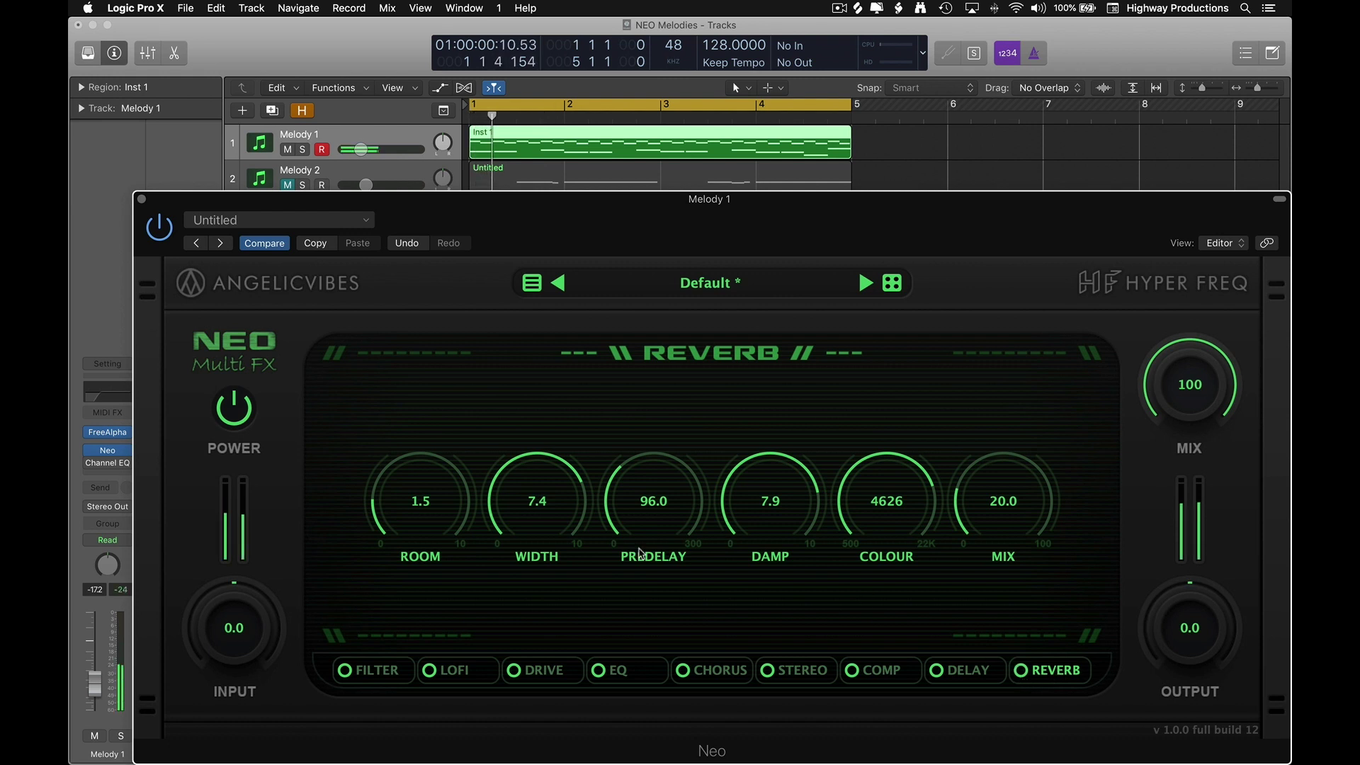
left_click_drag(436, 520, 446, 456)
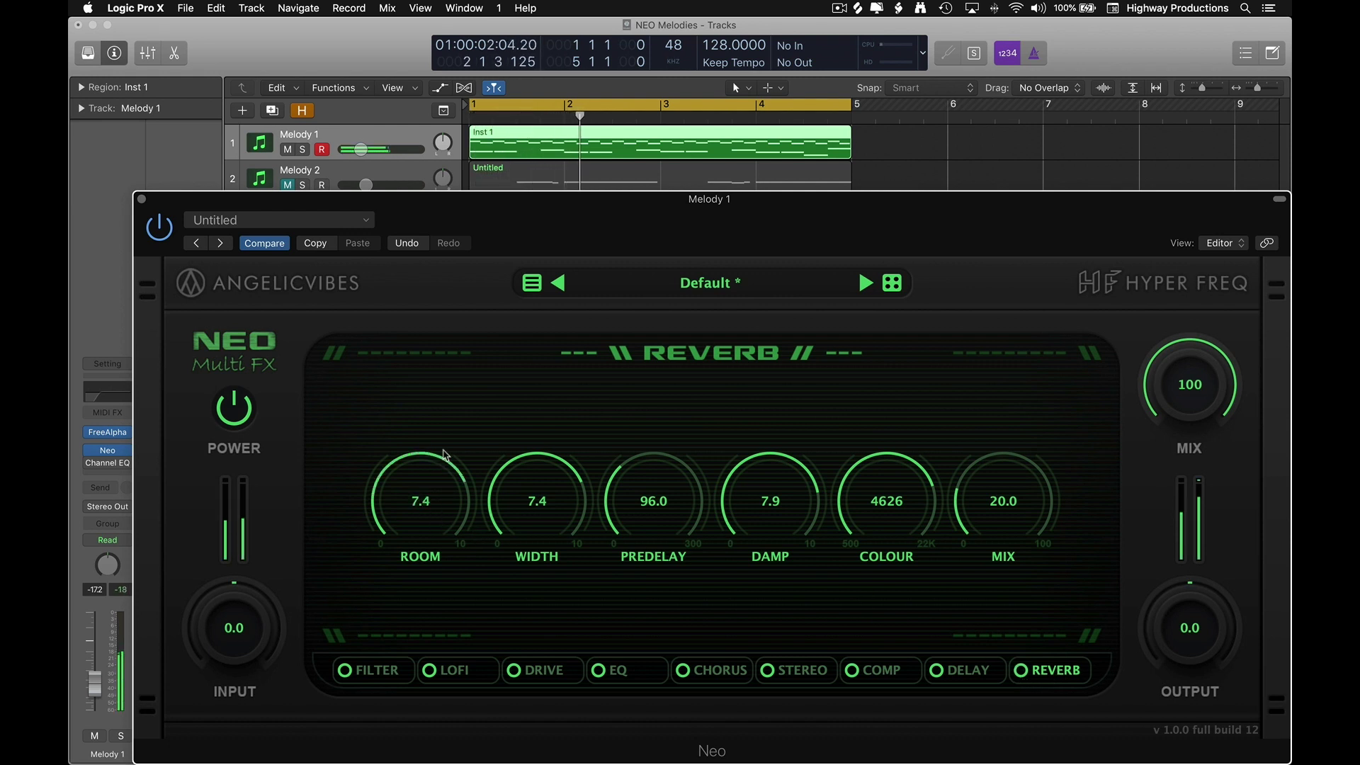
left_click_drag(1026, 515, 1016, 476)
key("space")
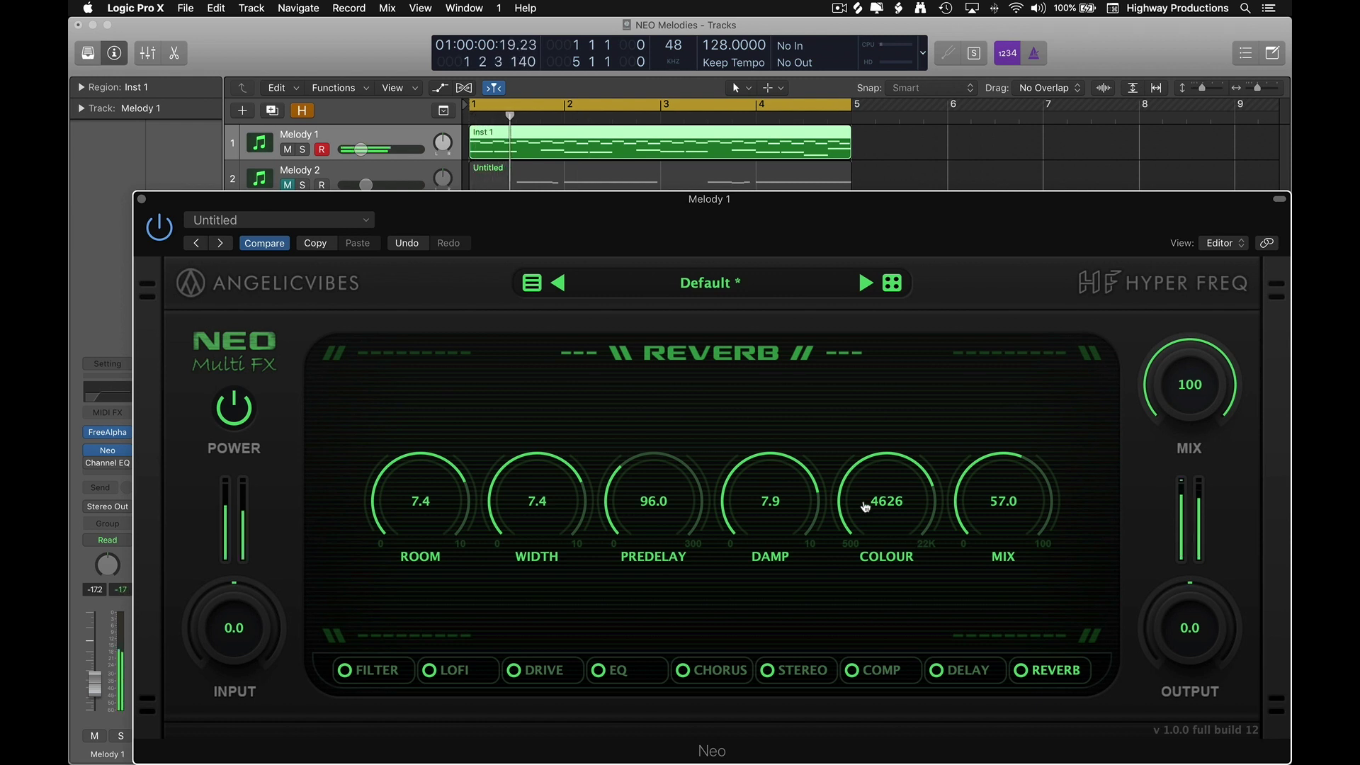
left_click_drag(983, 515, 984, 528)
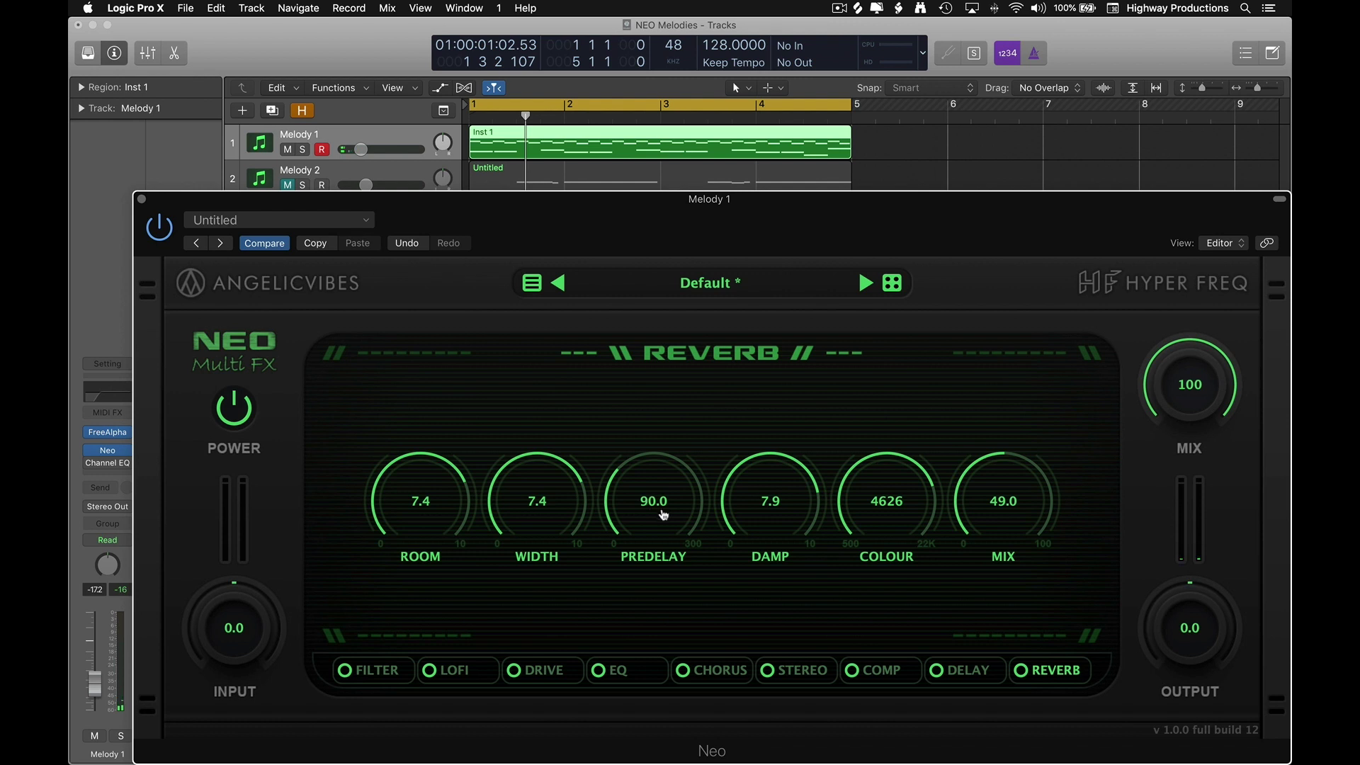
left_click_drag(663, 514, 664, 531)
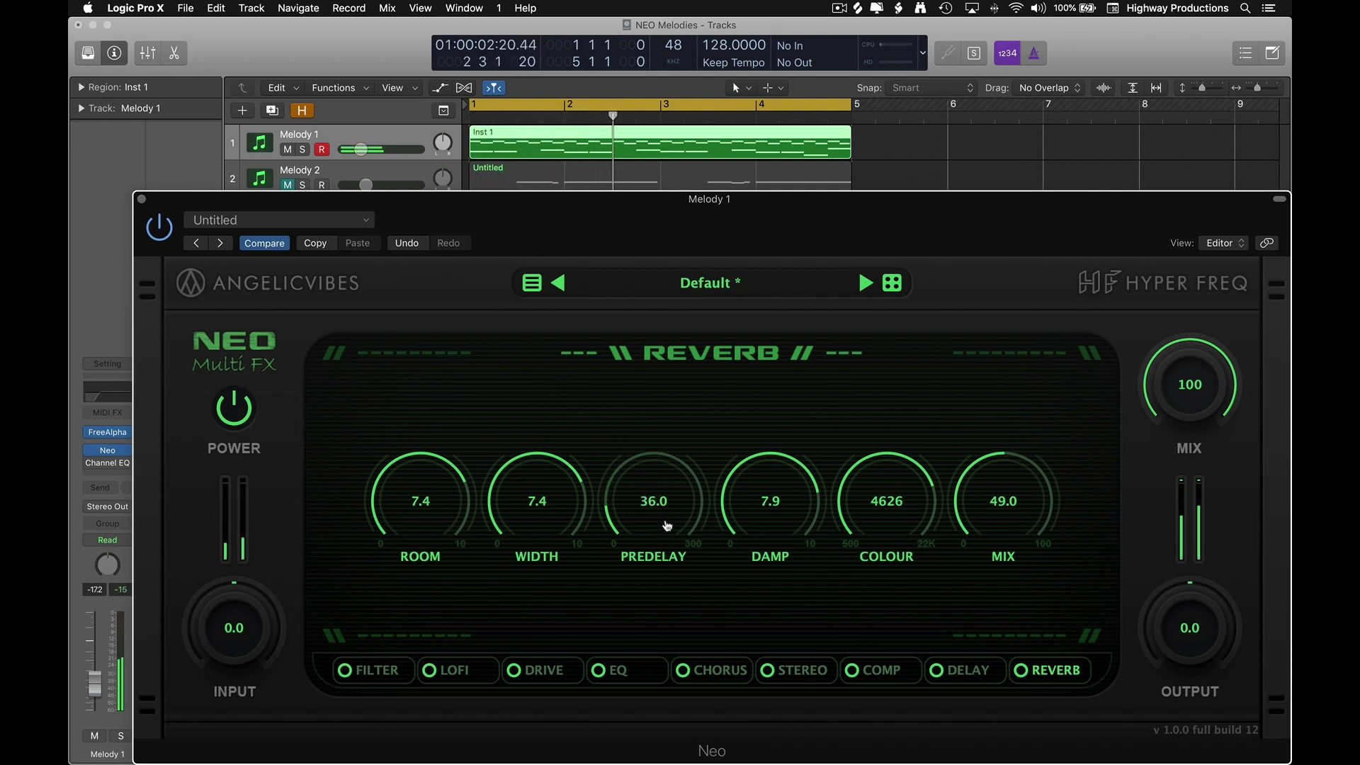
left_click_drag(667, 525, 667, 522)
key("Return")
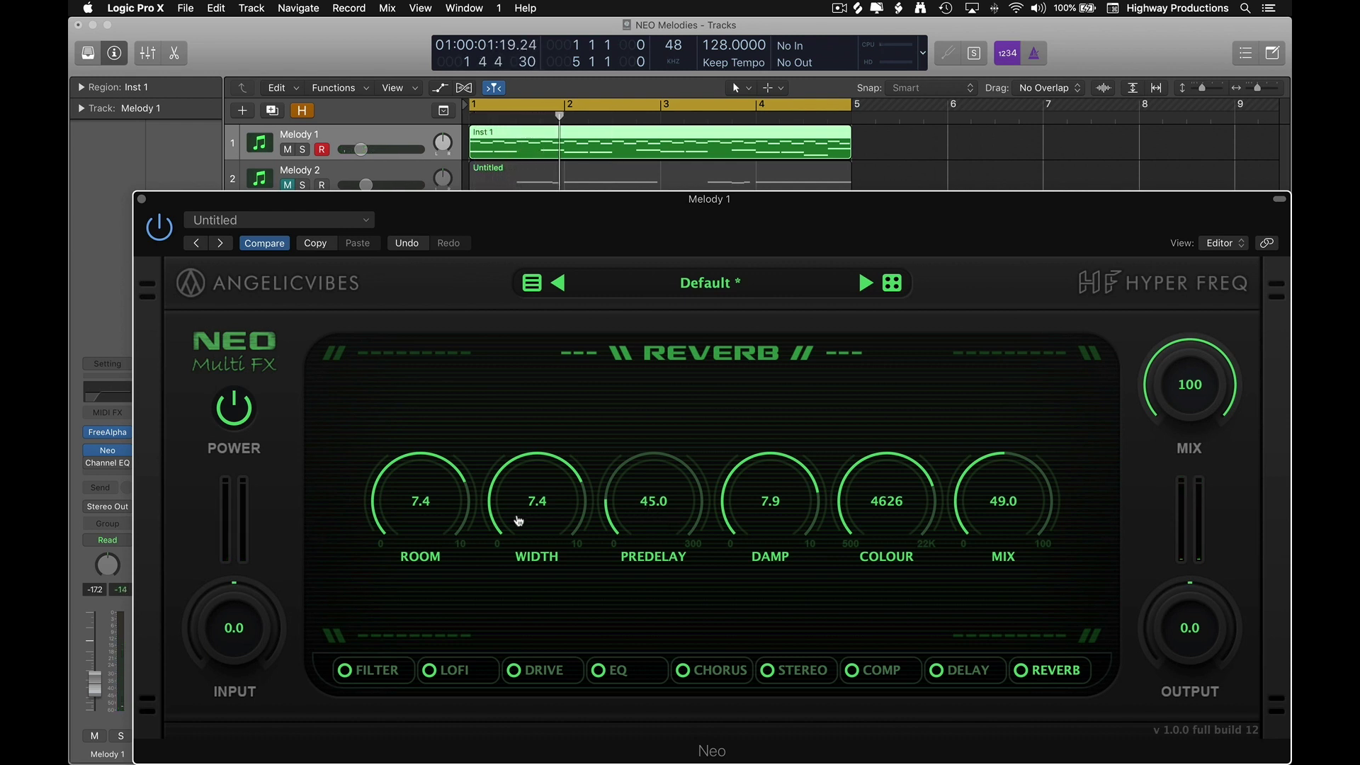
left_click_drag(518, 521, 527, 427)
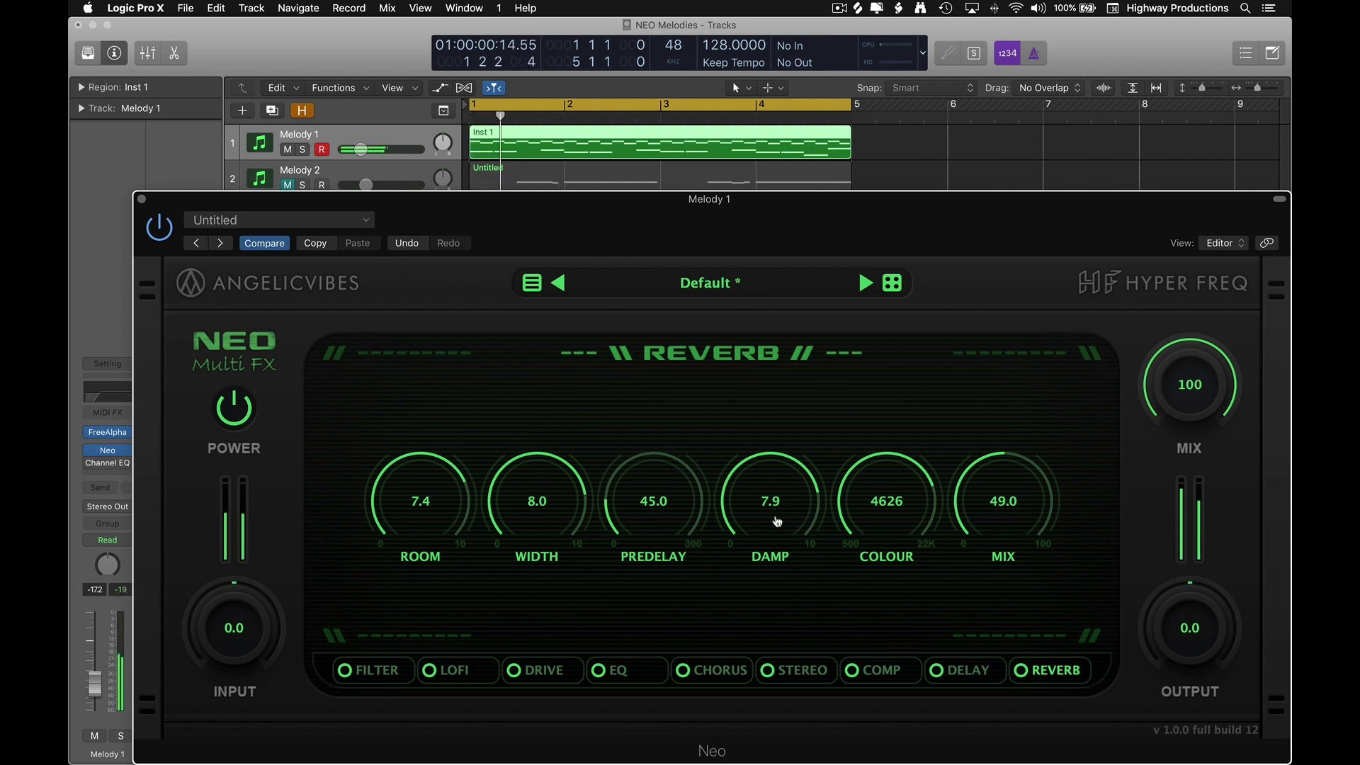
- Set reverb damp to 5.1 and colour to 8620, and lower the reverb mix to 34.0
left_click_drag(775, 516, 786, 487)
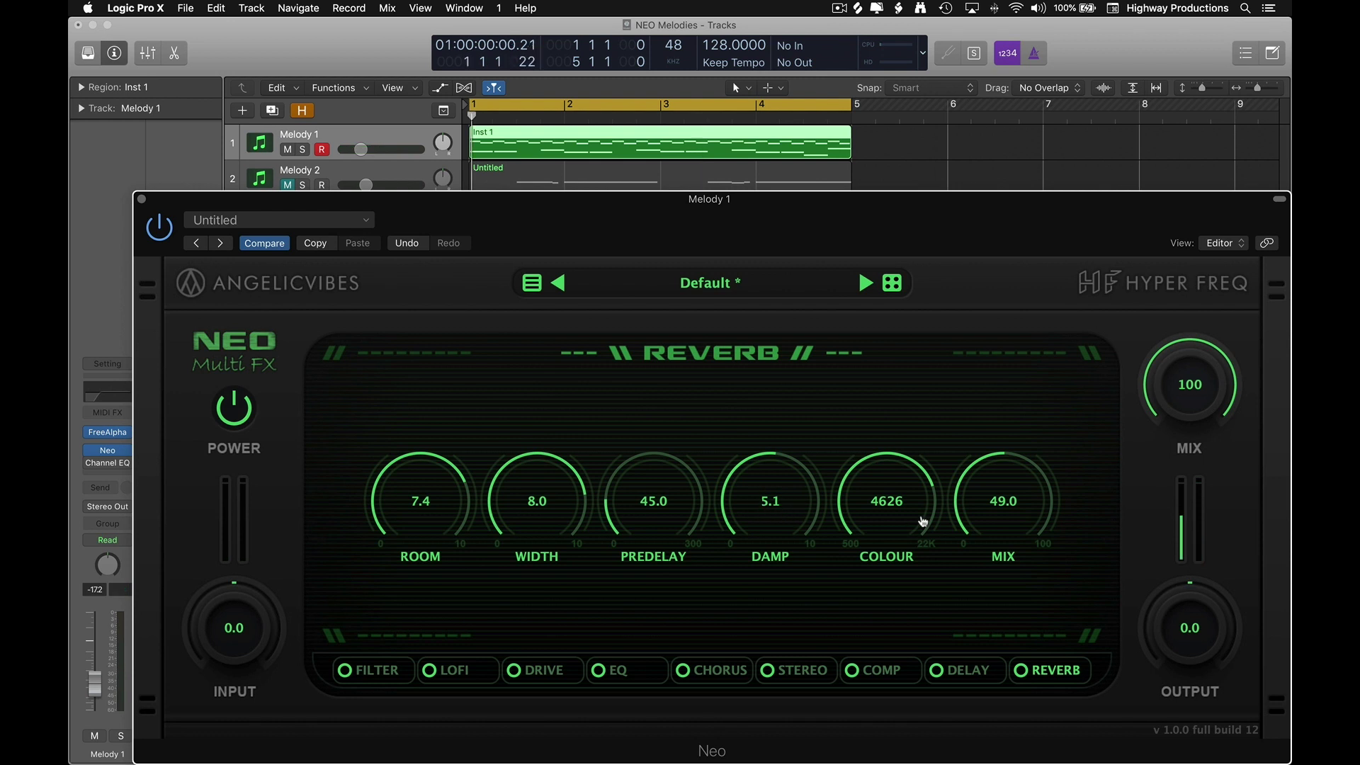
left_click_drag(907, 519, 910, 601)
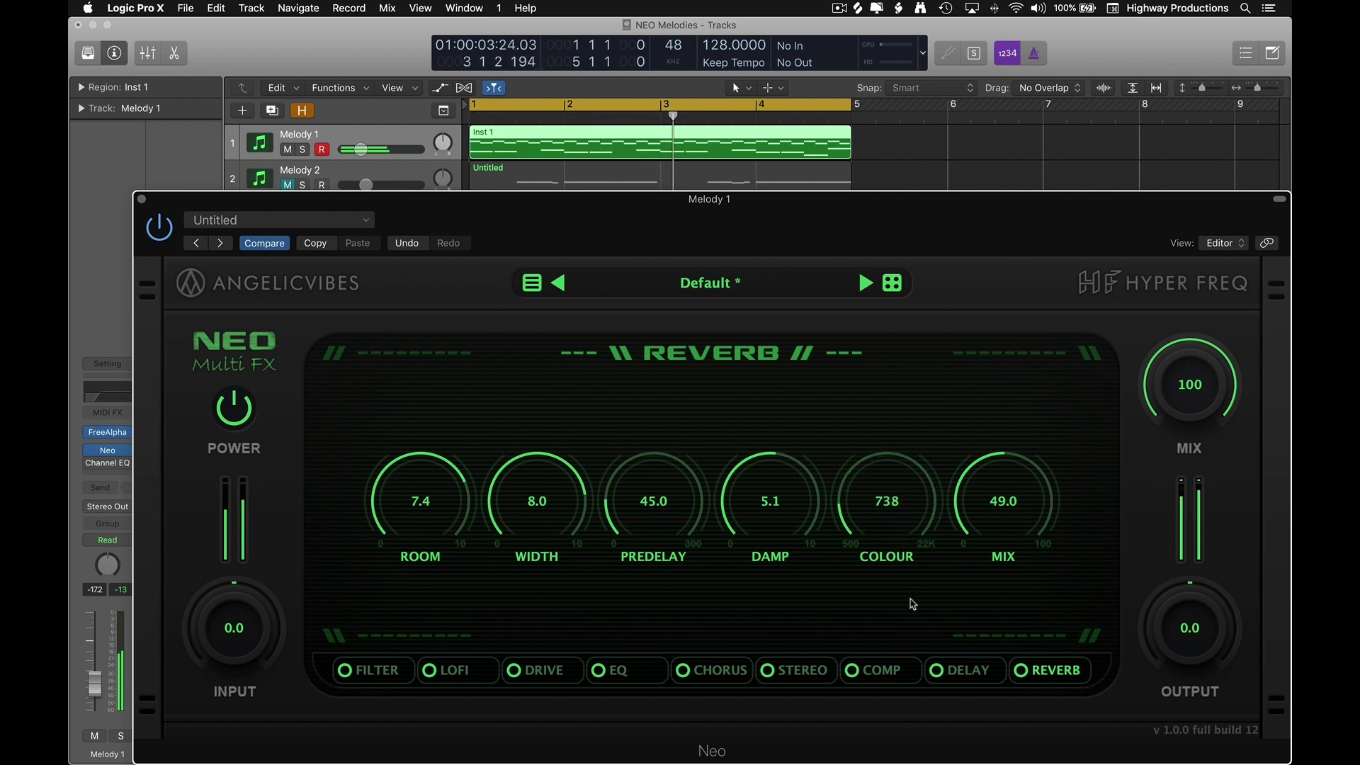
mouse_move(899, 522)
left_mouse_down()
mouse_move(911, 416)
mouse_move(899, 505)
left_mouse_up()
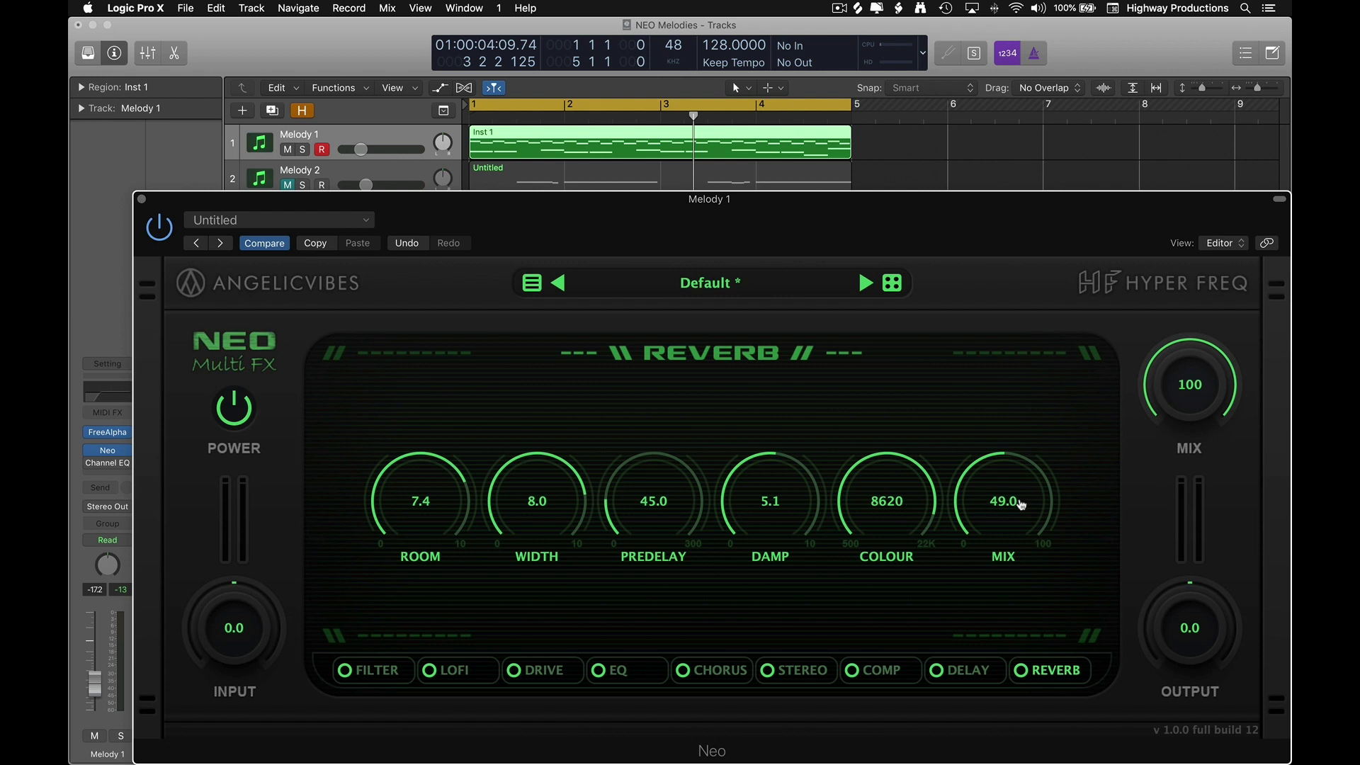
key("Return")
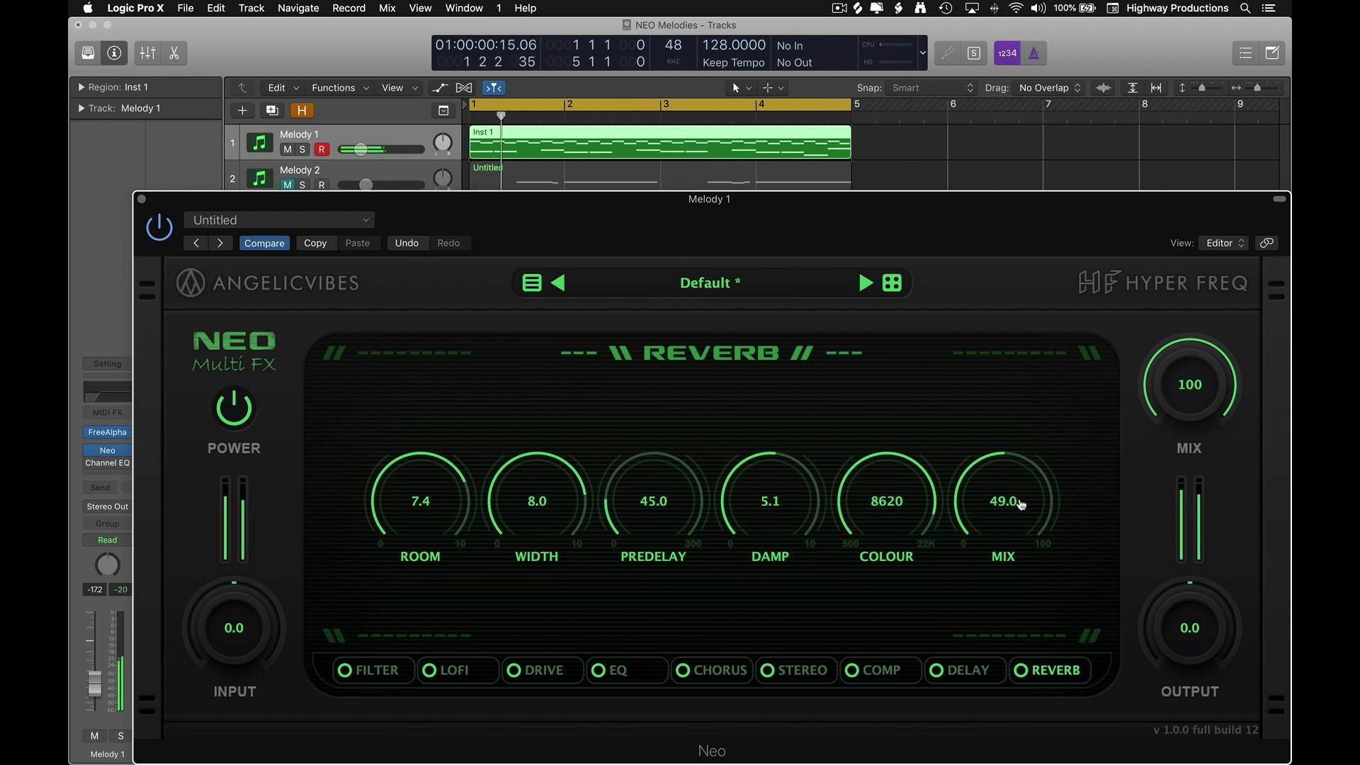
mouse_move(1020, 504)
left_mouse_down()
mouse_move(1022, 550)
mouse_move(1022, 490)
left_mouse_up()
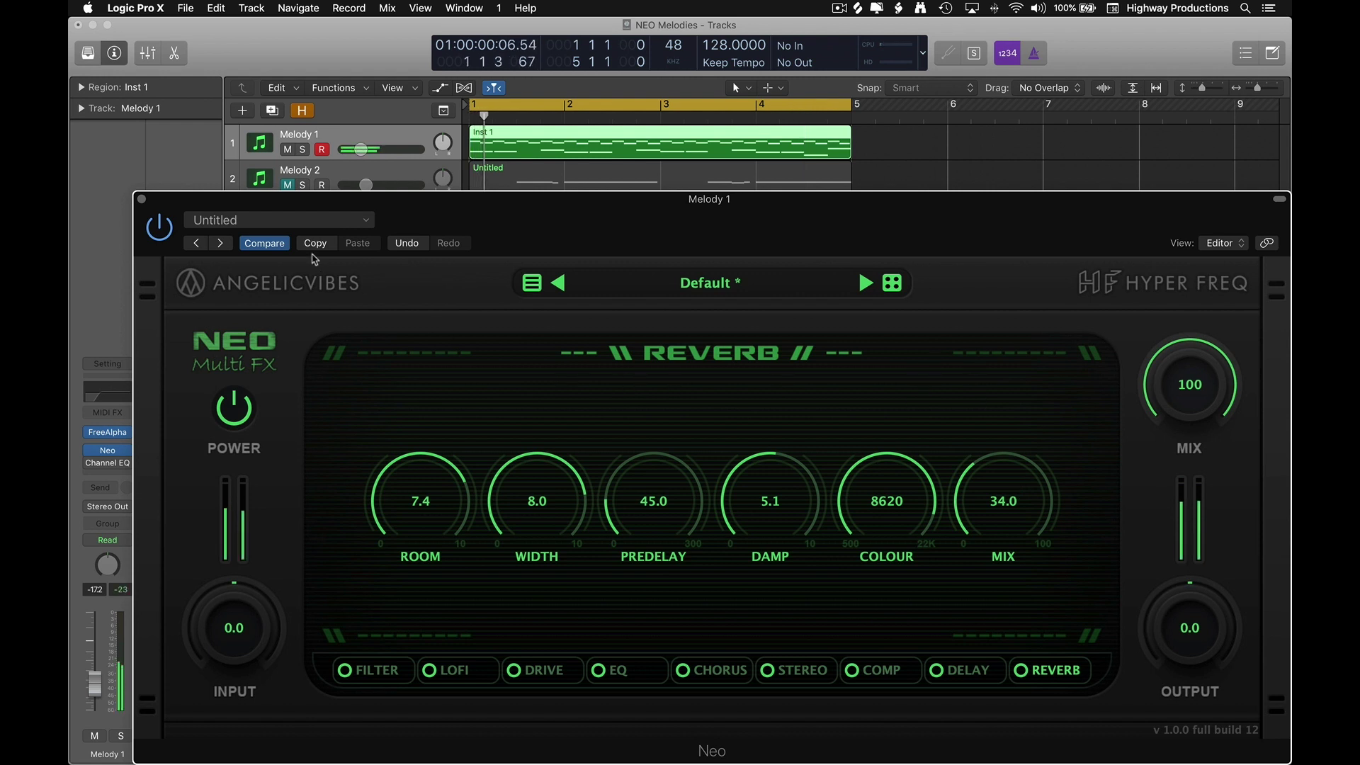
left_click(160, 229)
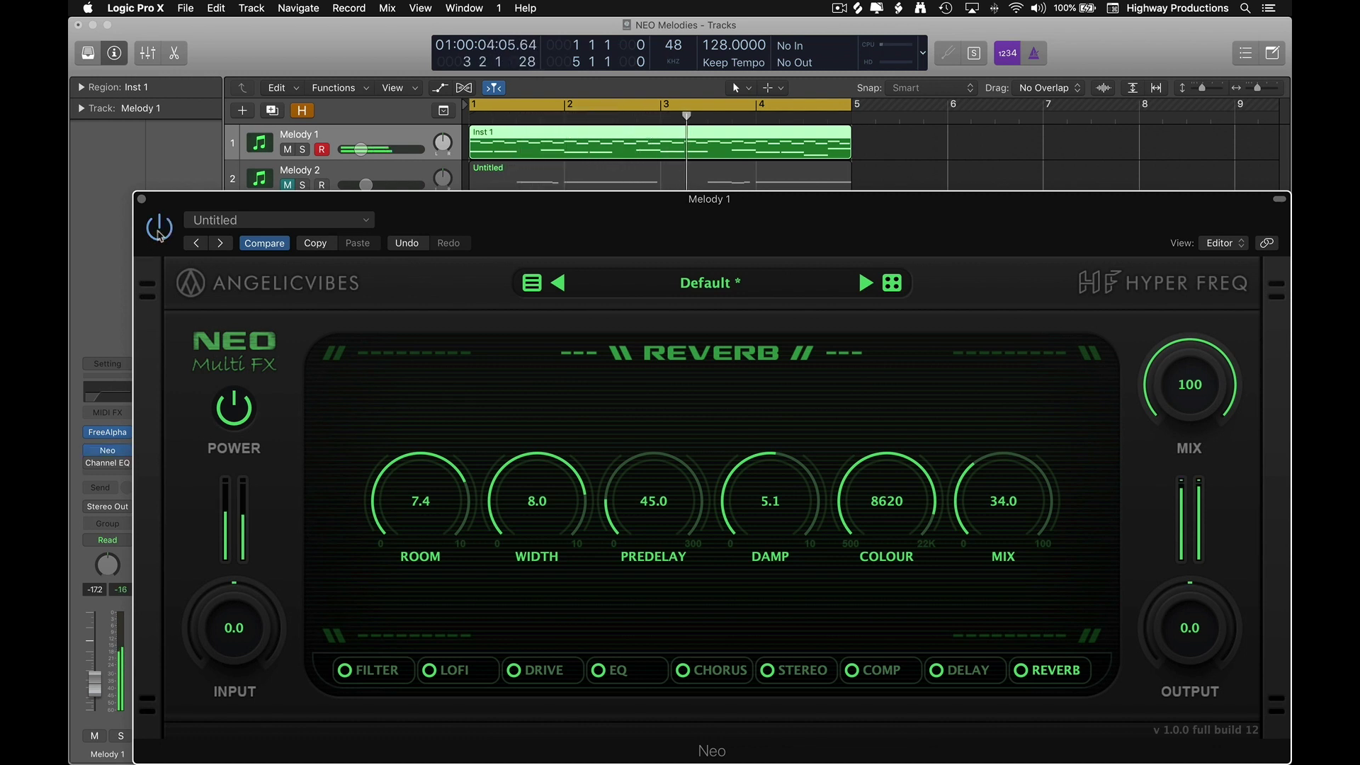
- Re-enable Neo after the bypass comparison and lower its overall mix from 100 to 64
left_click(160, 228)
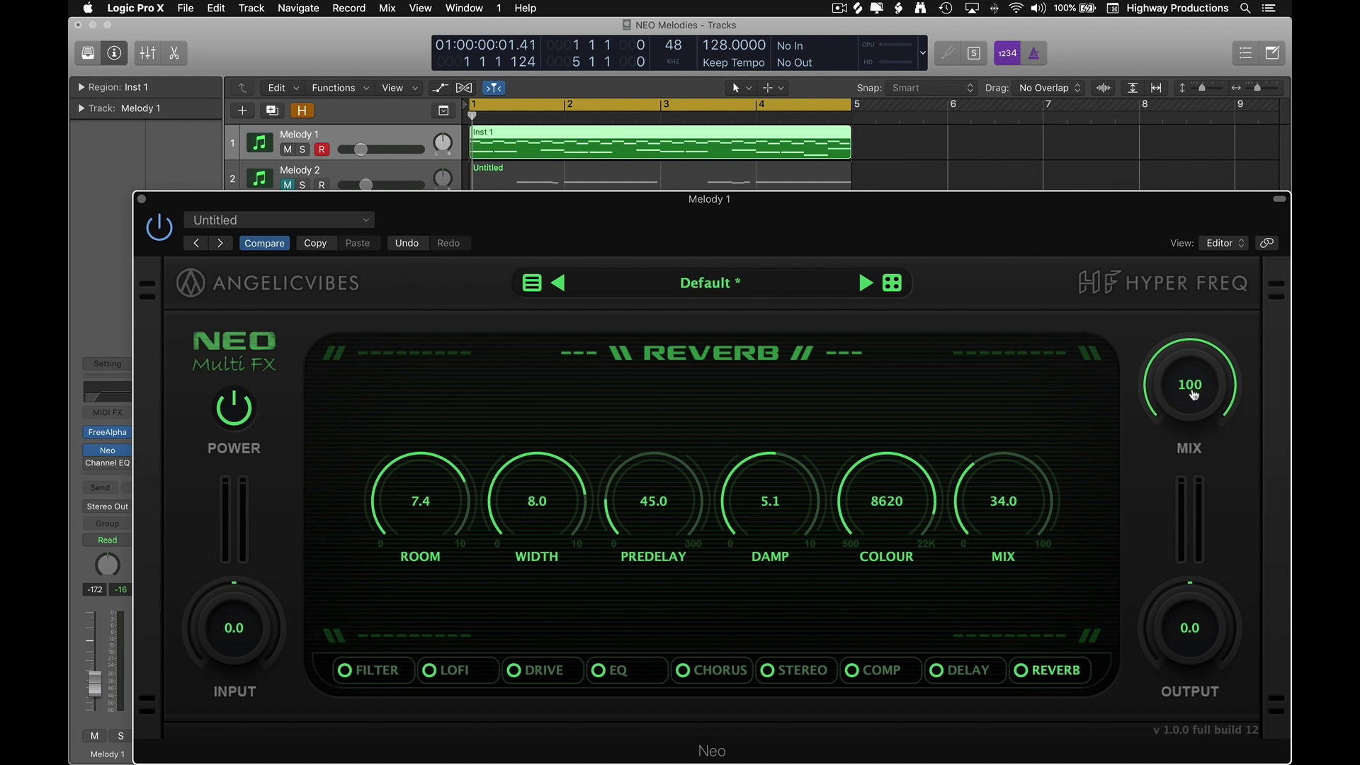
left_click_drag(1193, 395, 1201, 434)
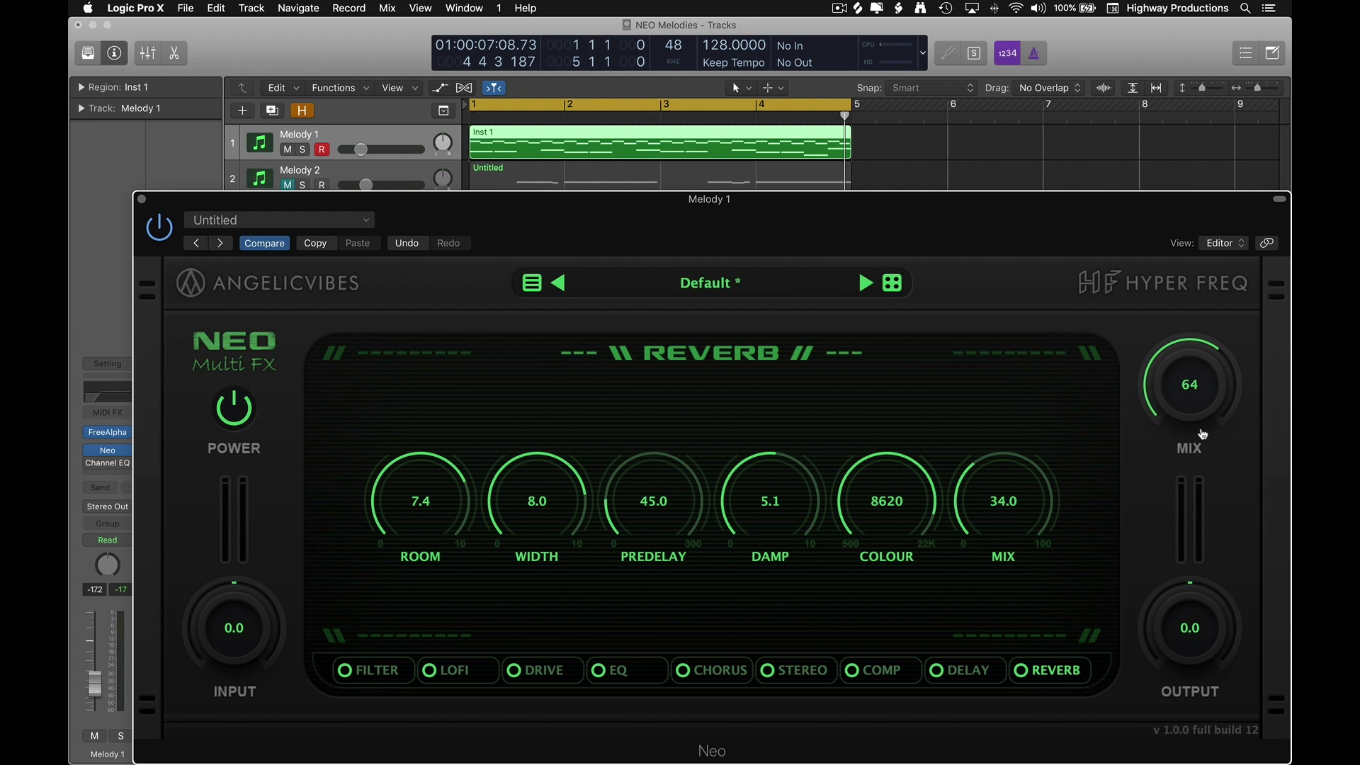
- Set Neo's high EQ band to frequency 1457 and gain -12.4
left_click(639, 678)
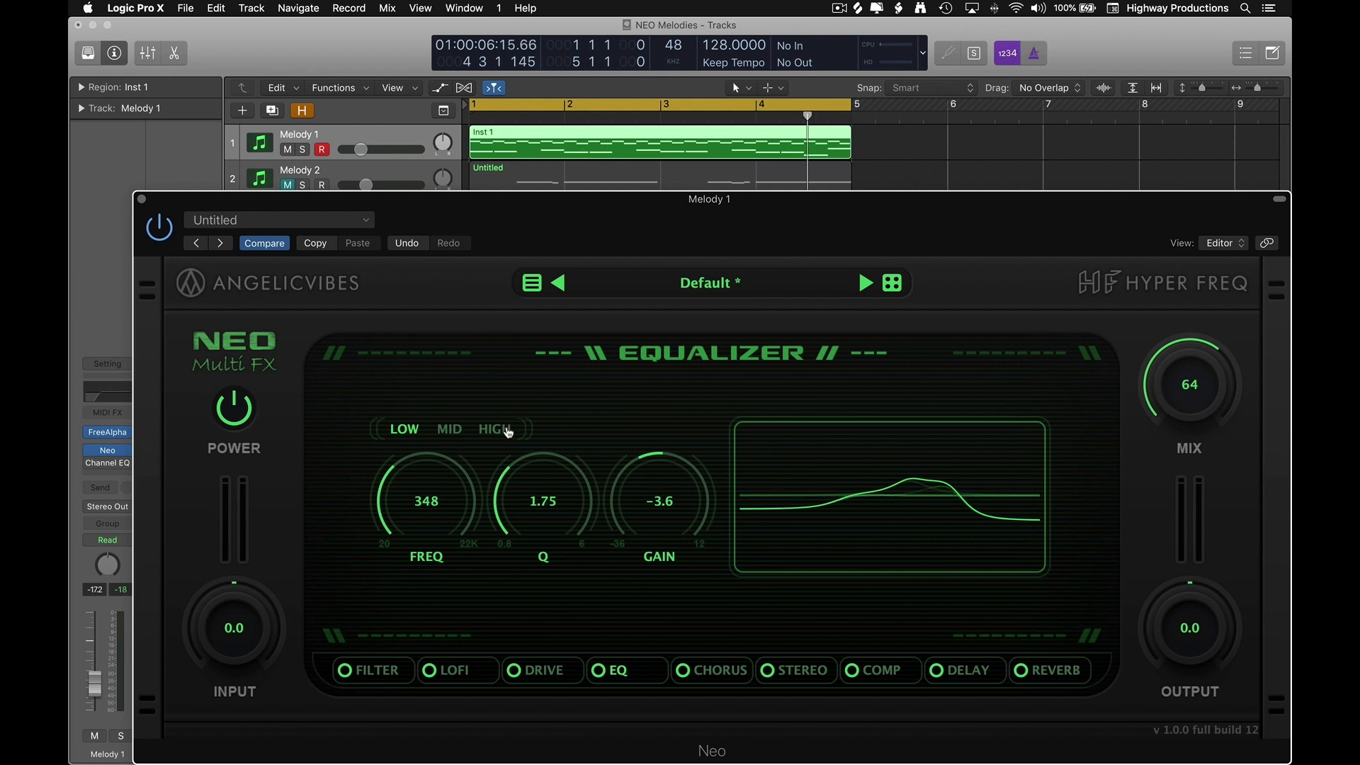
left_click(508, 430)
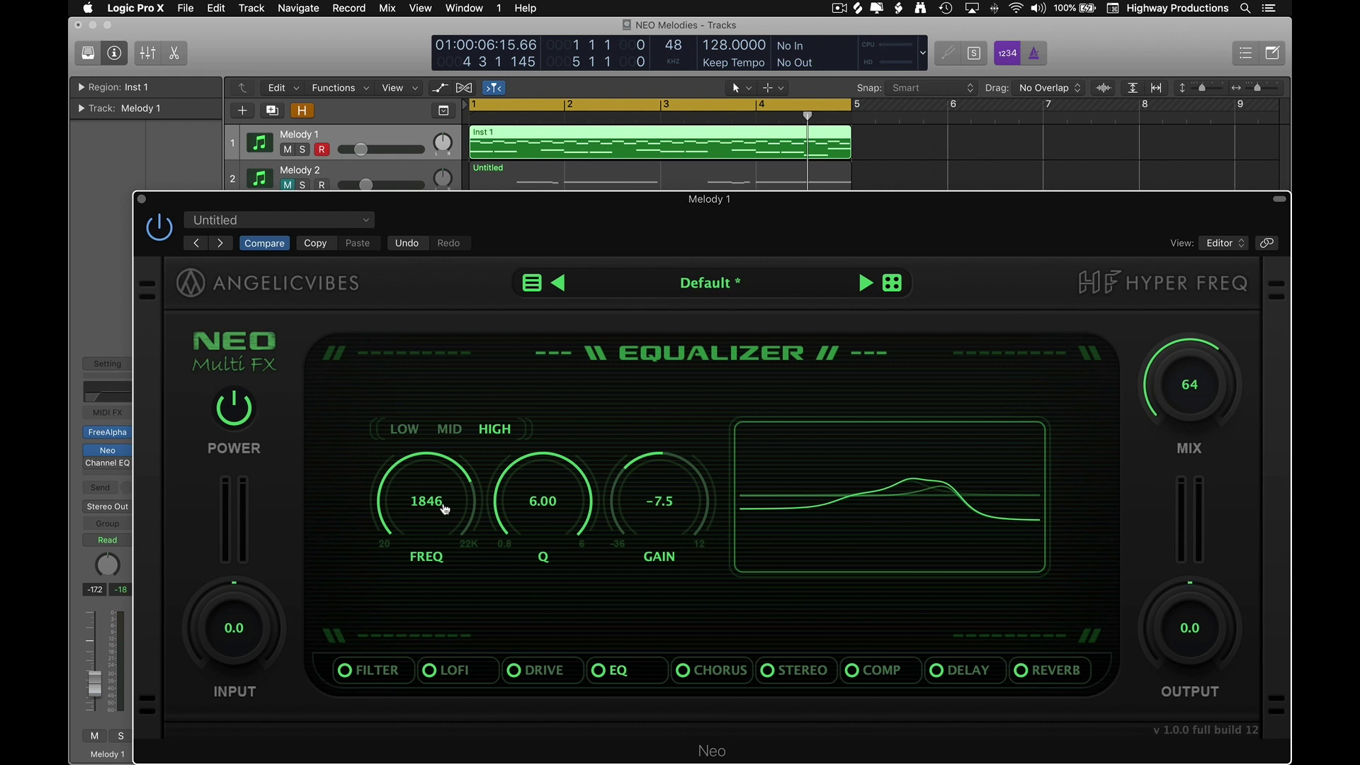
key("space")
left_click_drag(444, 508, 444, 520)
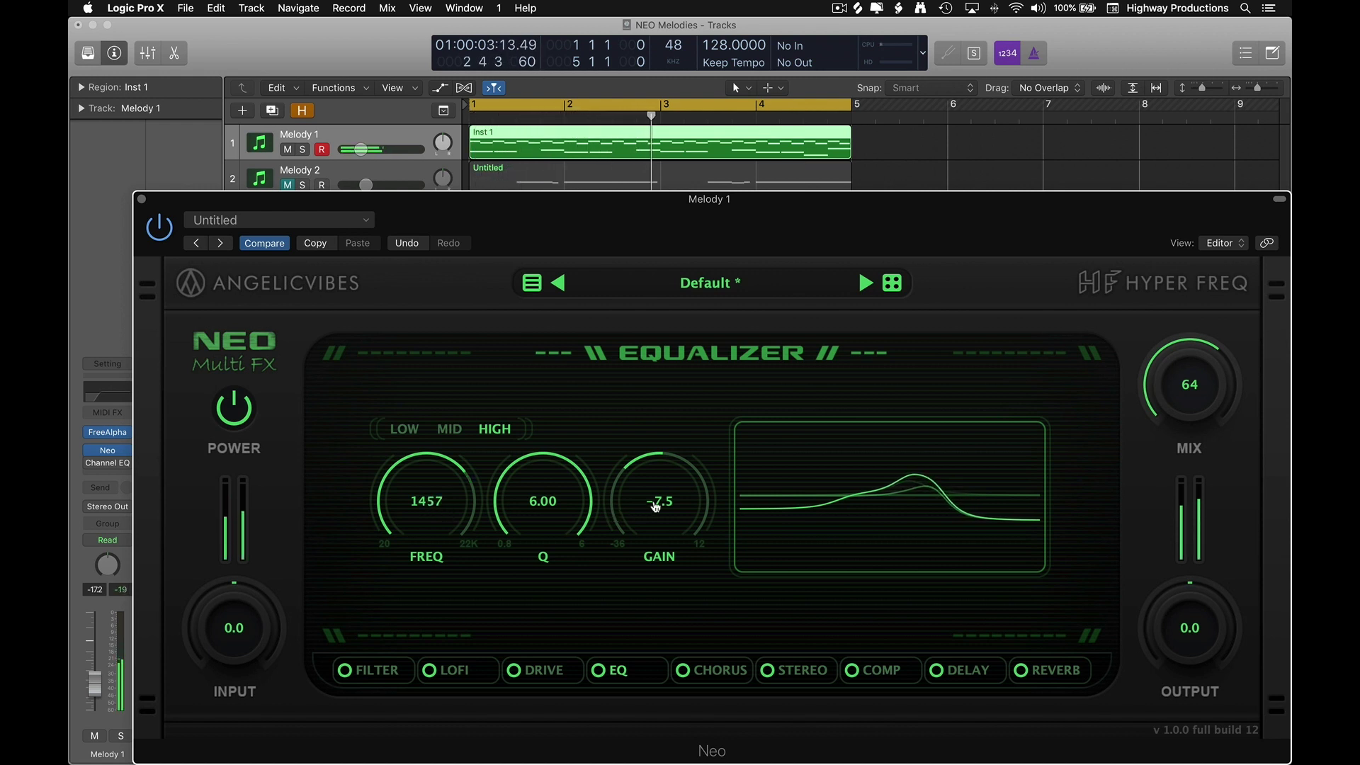
left_click_drag(655, 506, 655, 516)
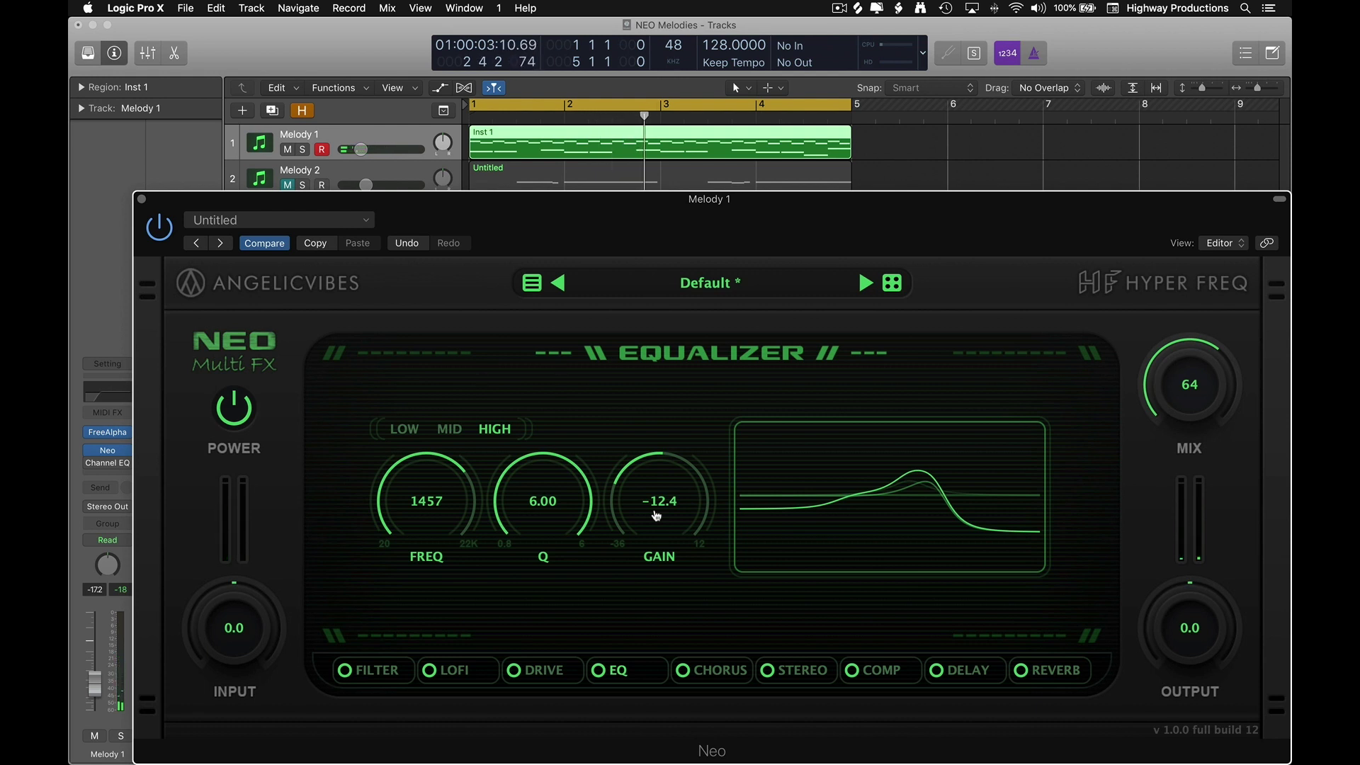
- Compare the processed and bypassed sound by toggling Neo off and on during playback
key("space")
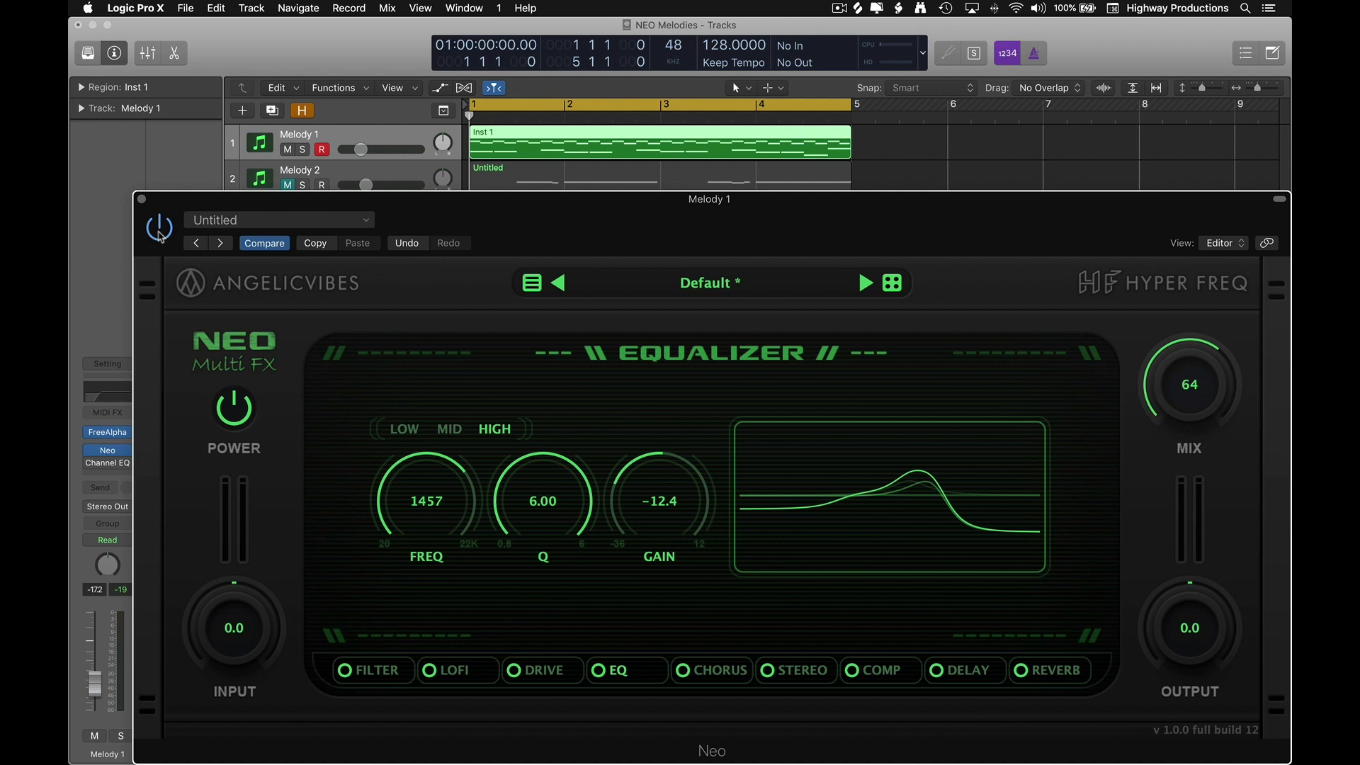
key("space")
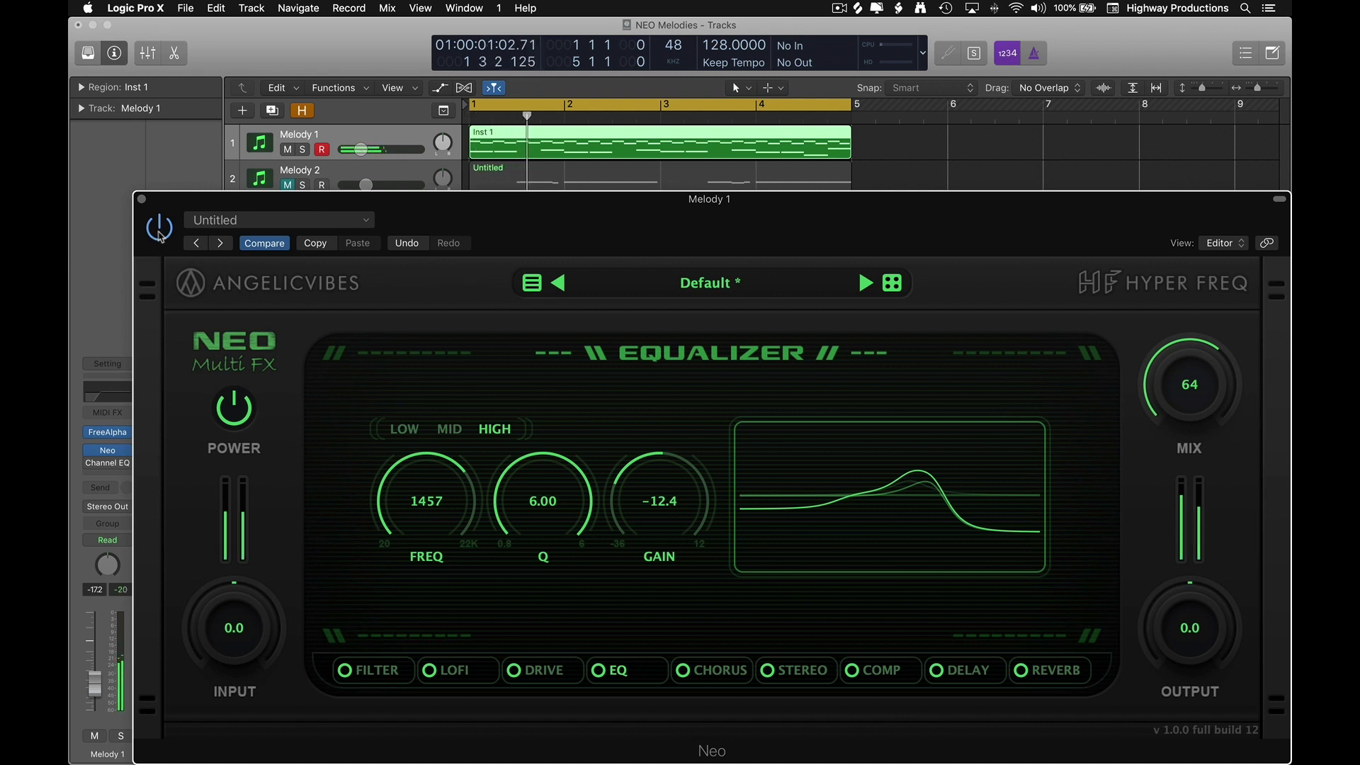
left_click(159, 228)
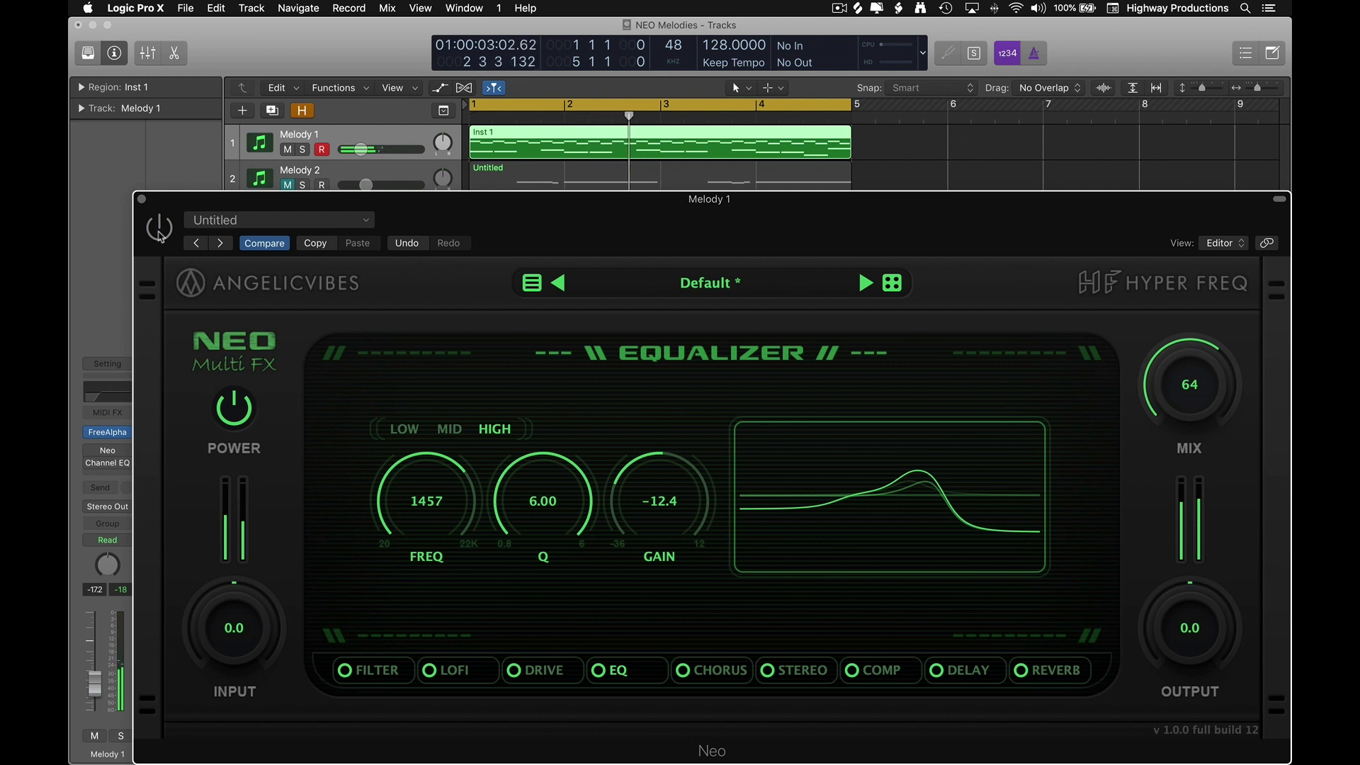
left_click(160, 234)
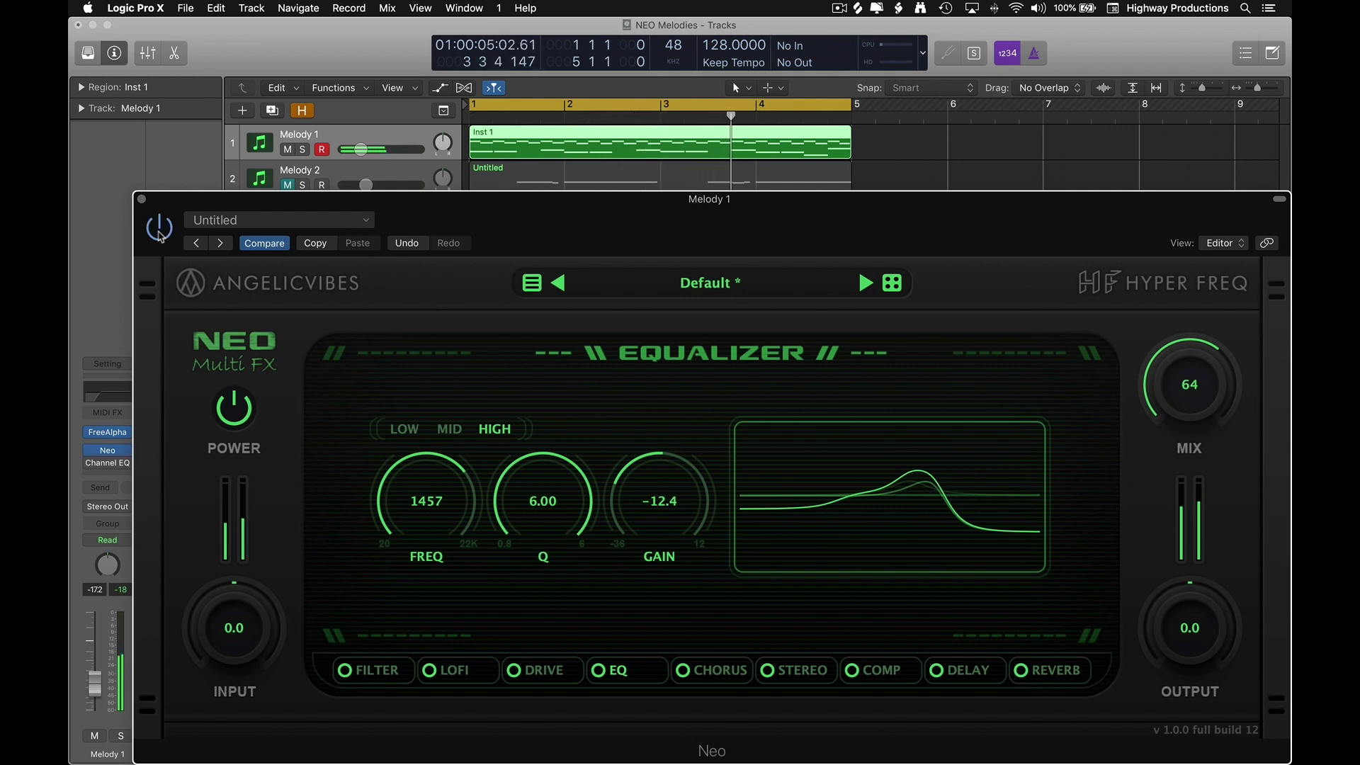
left_click(160, 230)
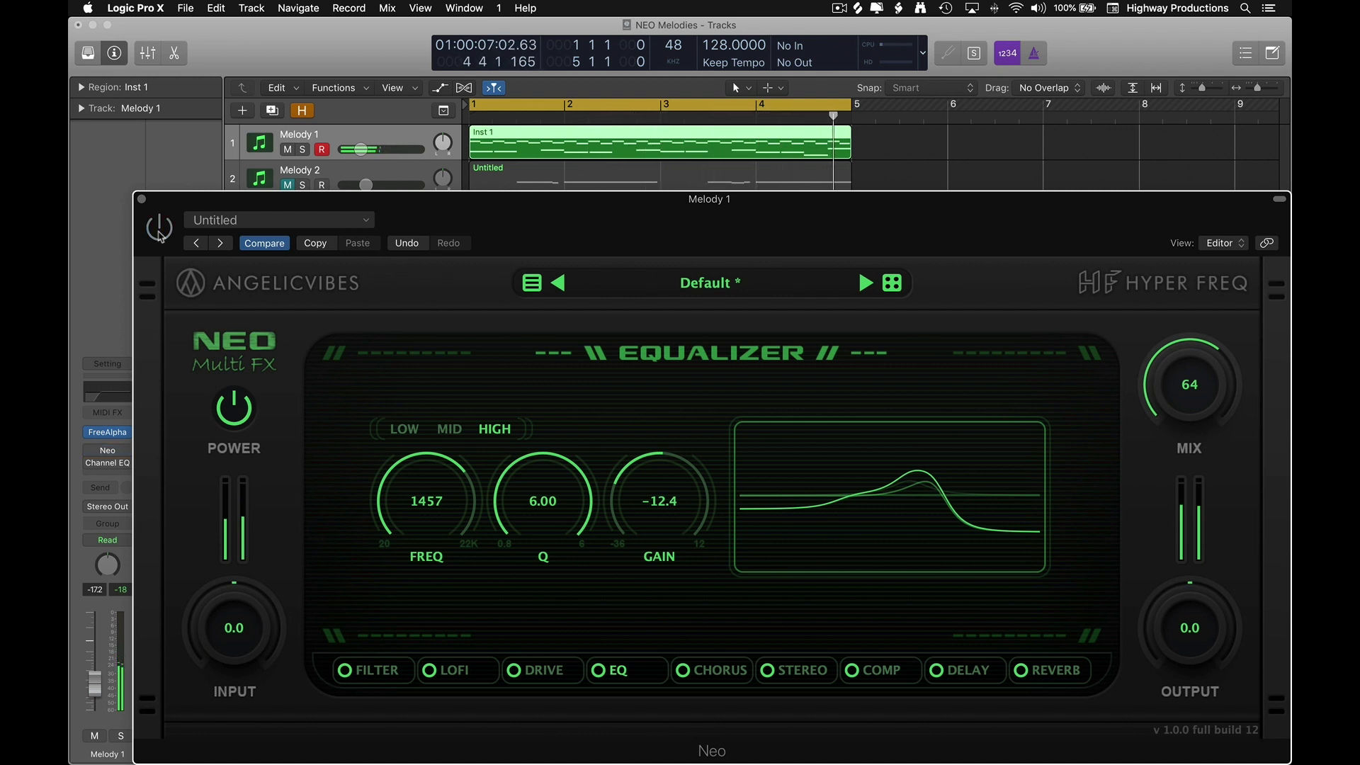
left_click(160, 234)
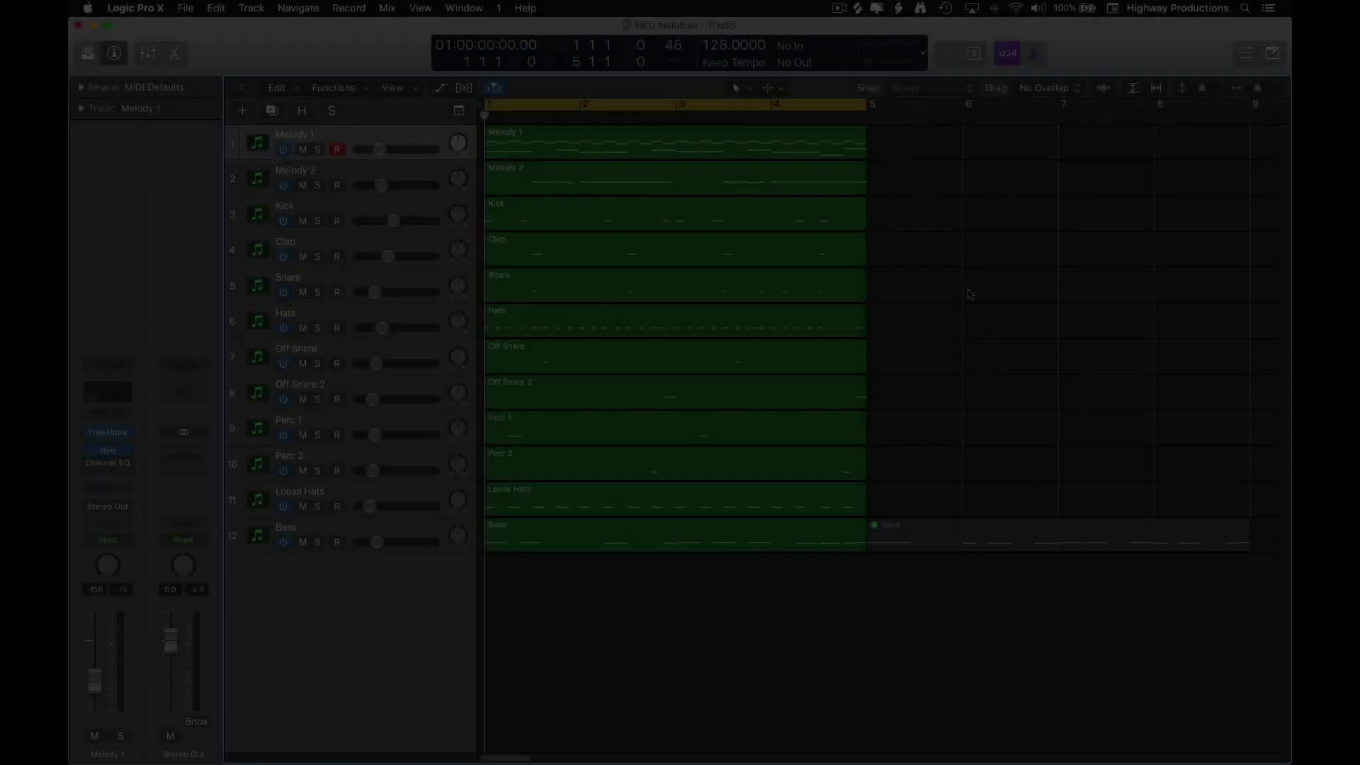
key("space")
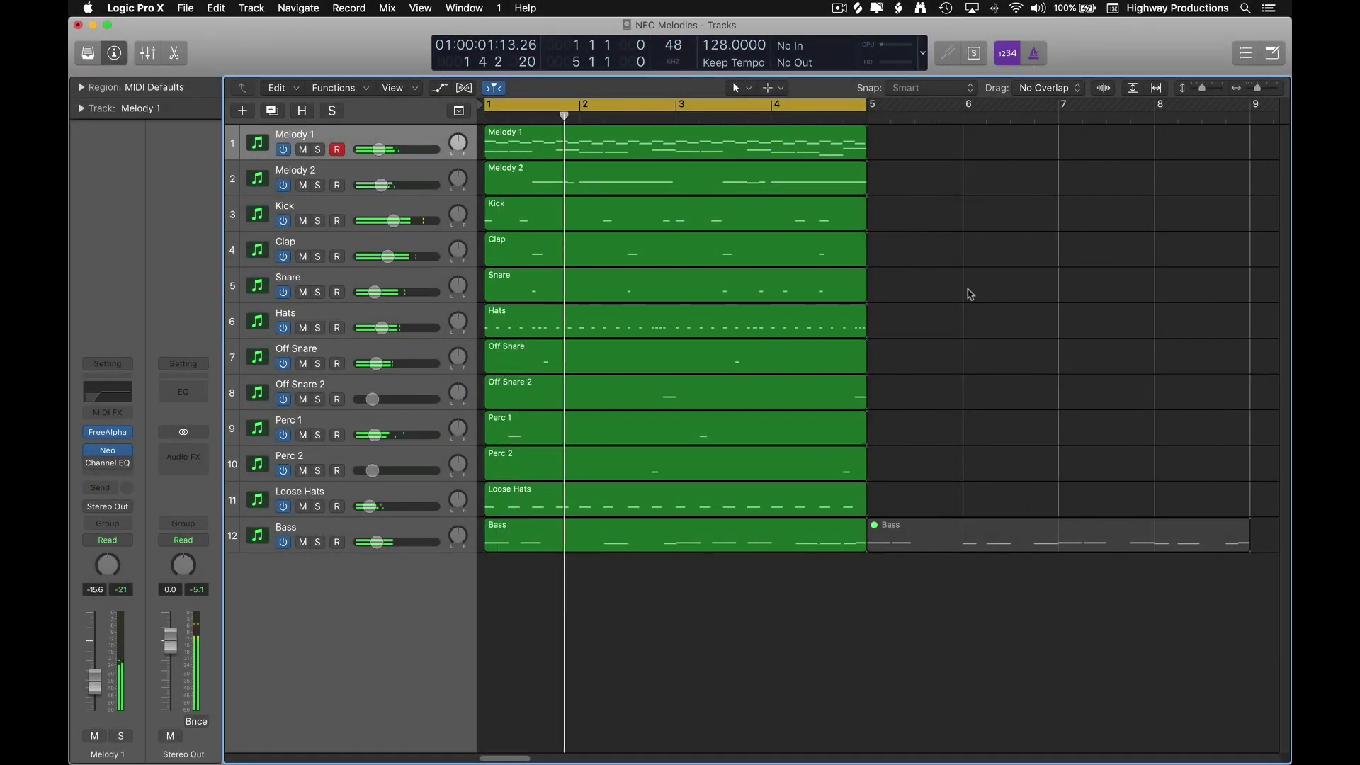